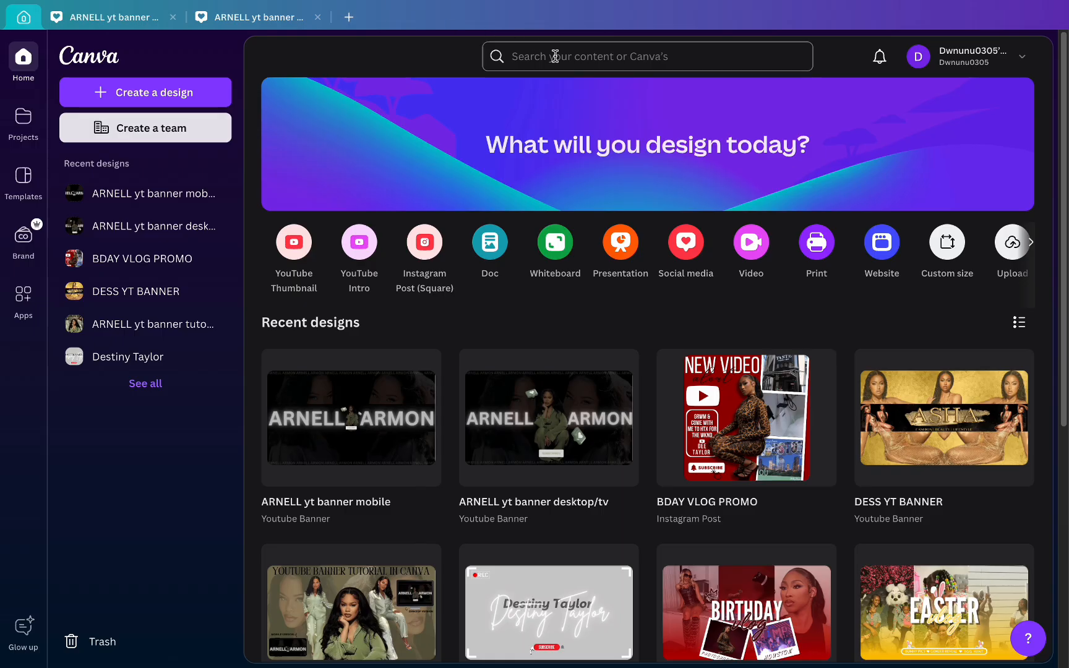
# - Start a blank YouTube Banner design
pyautogui.click(555, 57)
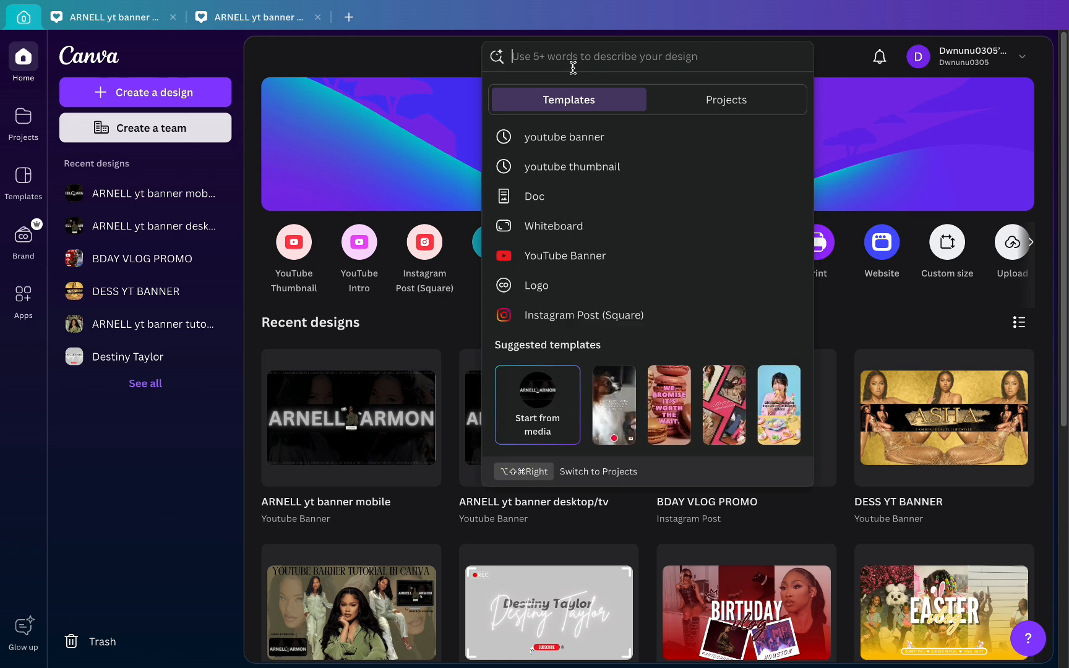
pyautogui.click(605, 256)
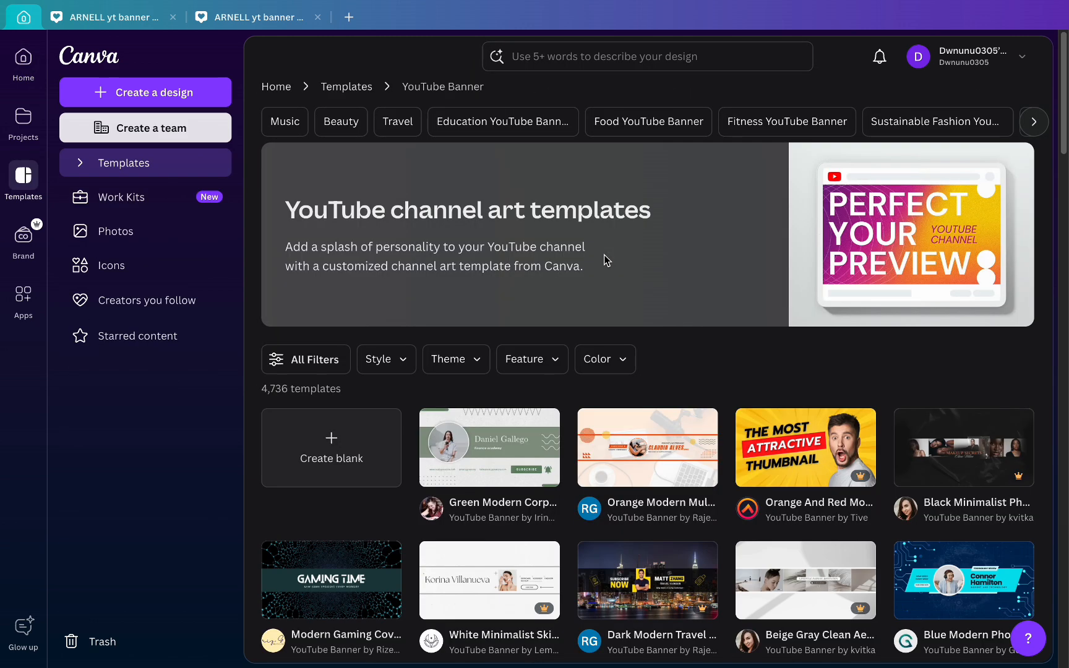
pyautogui.click(346, 454)
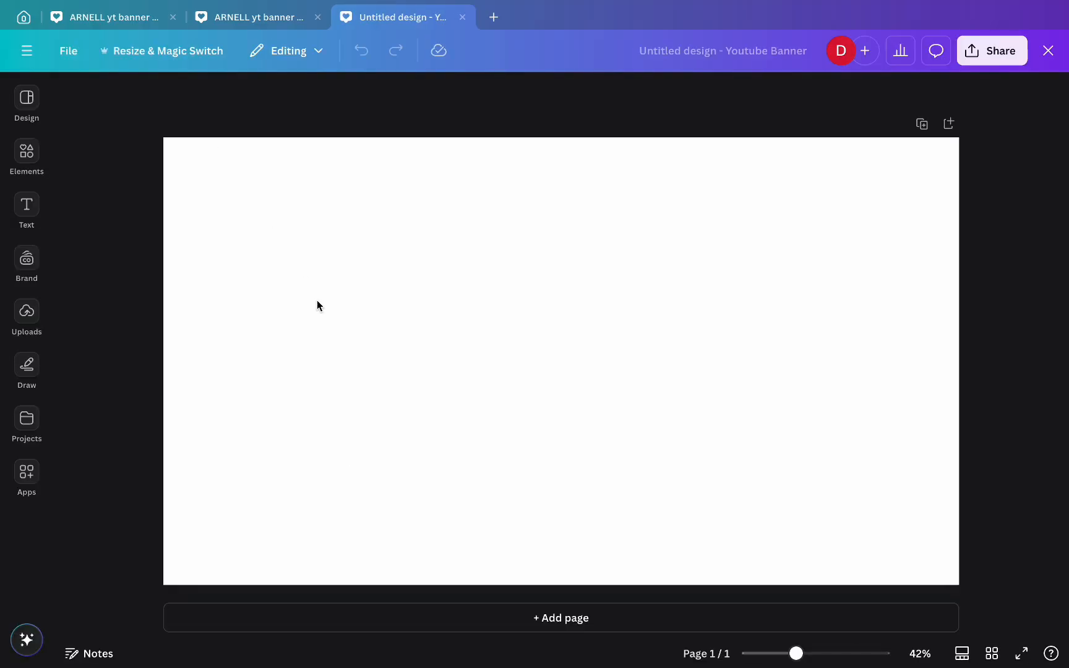
# - Make the page background solid black and bring up the uploaded images
pyautogui.click(317, 300)
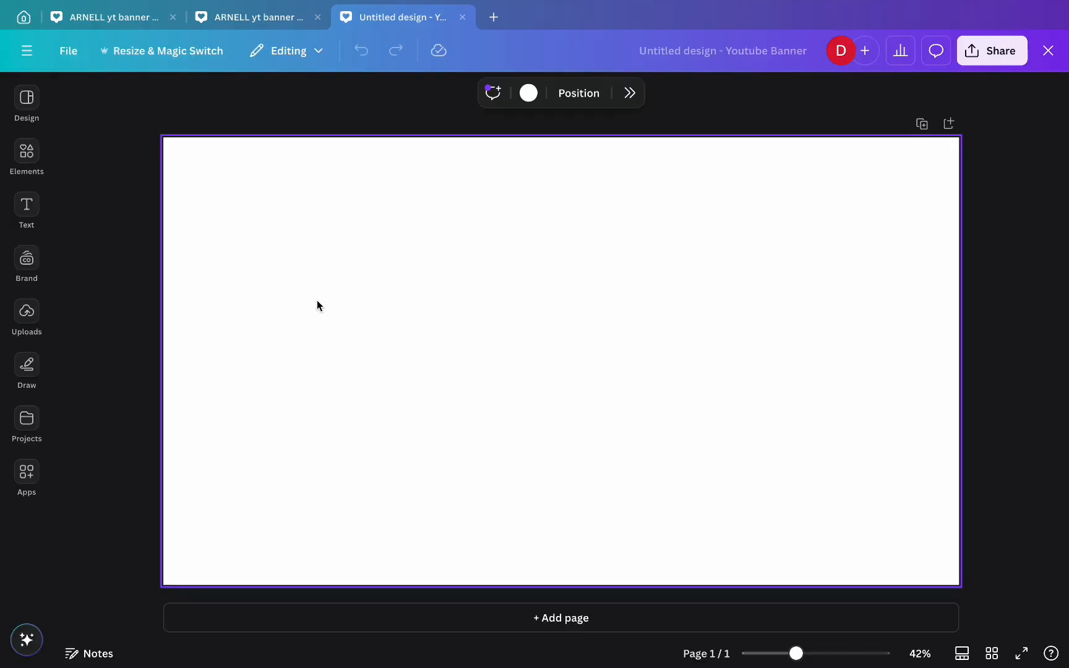
pyautogui.click(529, 98)
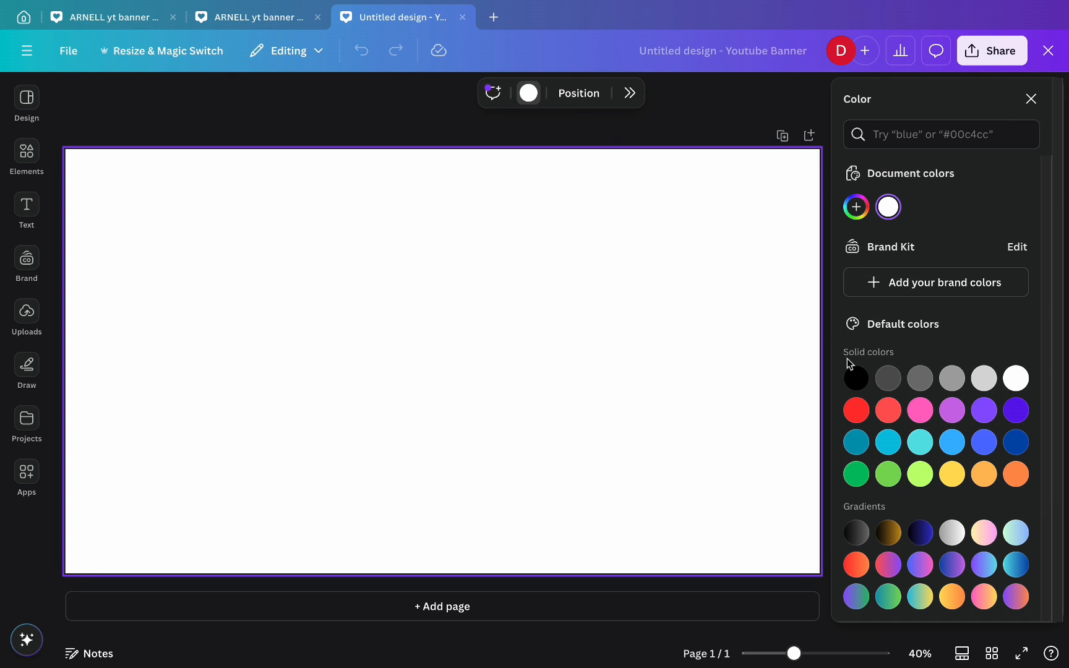
pyautogui.click(856, 377)
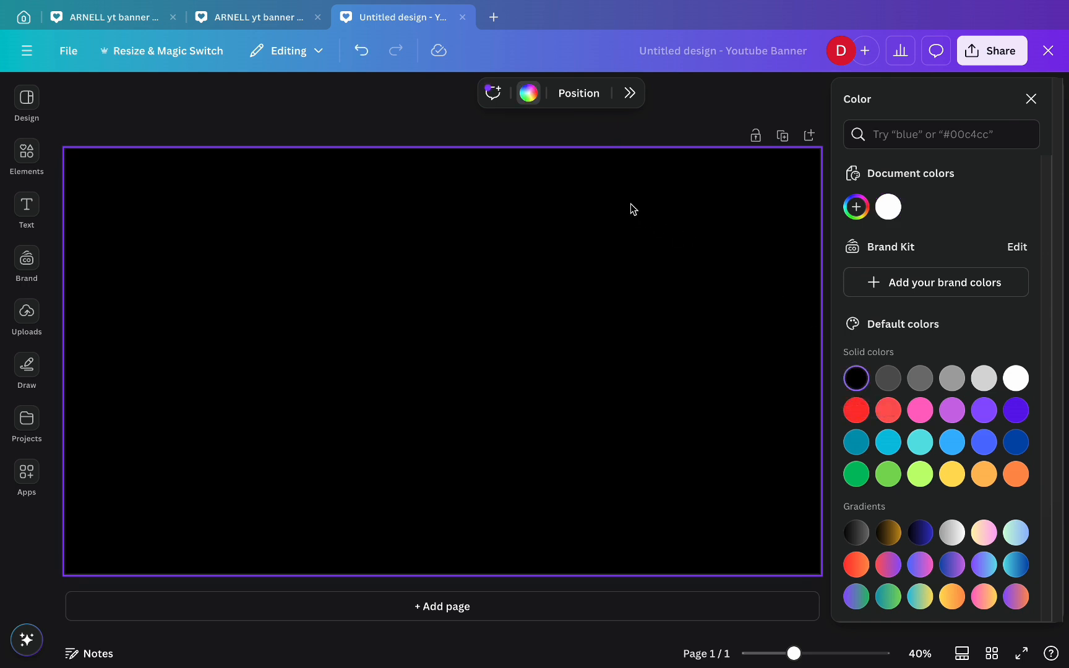
pyautogui.press('Escape')
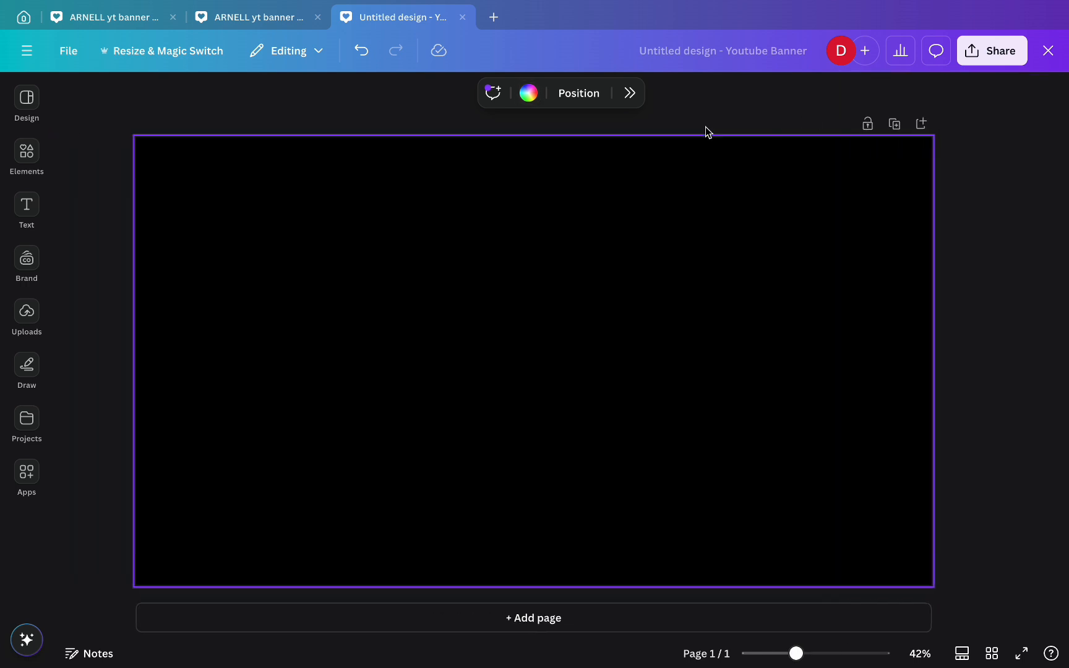
pyautogui.click(26, 316)
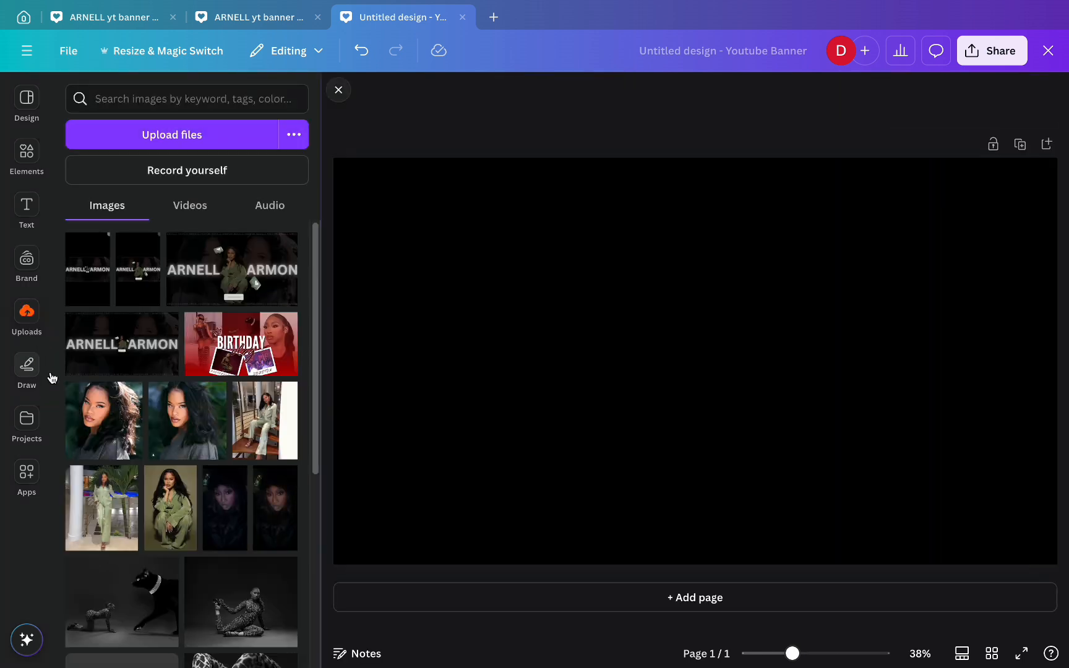
# - Add the green-outfit woman photo, remove its background, enlarge it and rest it on the bottom edge
pyautogui.click(191, 515)
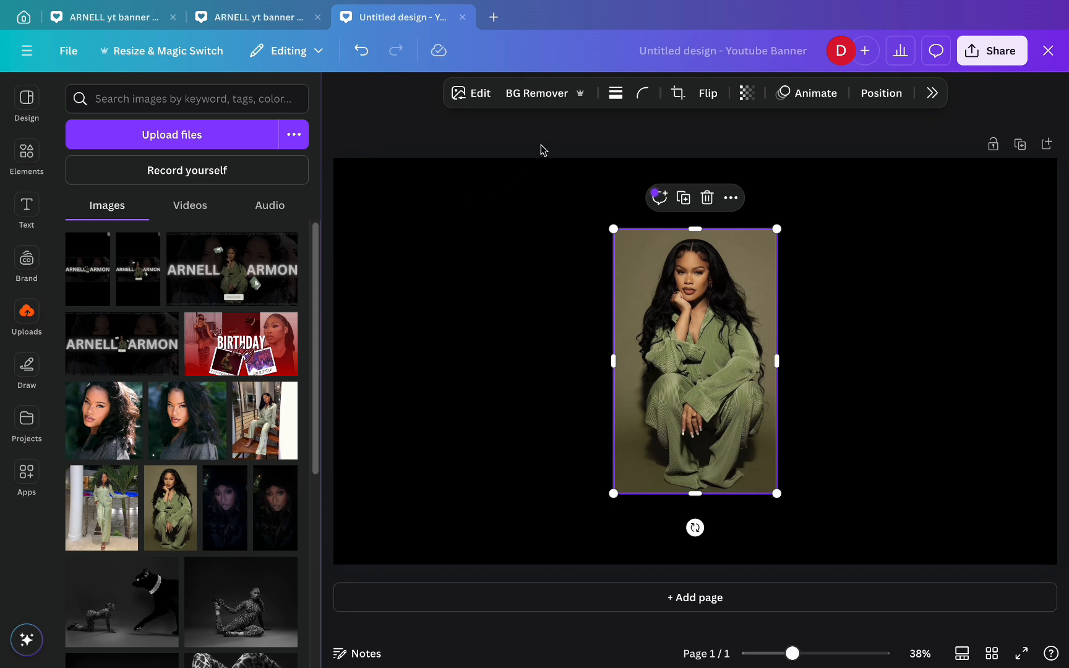
pyautogui.click(537, 94)
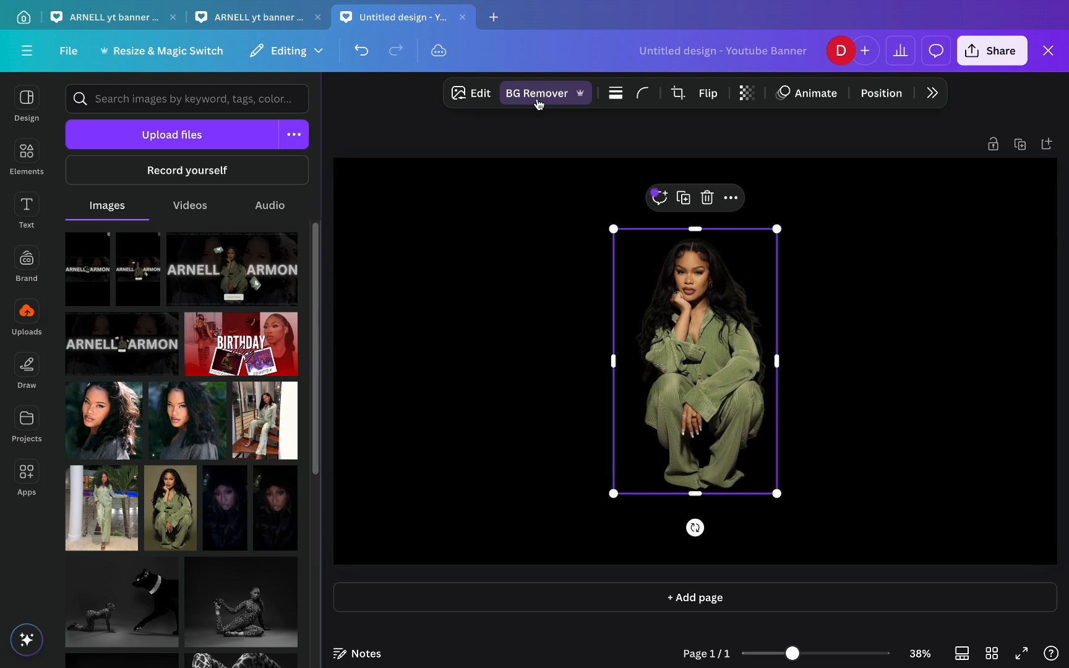
pyautogui.click(337, 91)
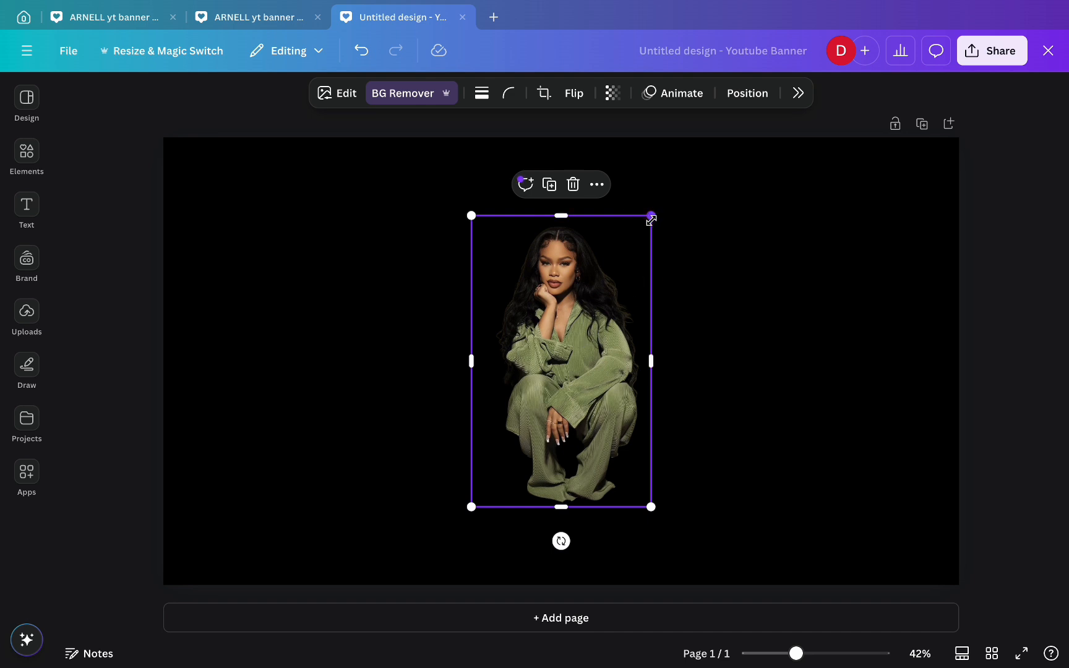
pyautogui.moveTo(651, 220); pyautogui.dragTo(721, 199)
pyautogui.moveTo(600, 238); pyautogui.dragTo(574, 318)
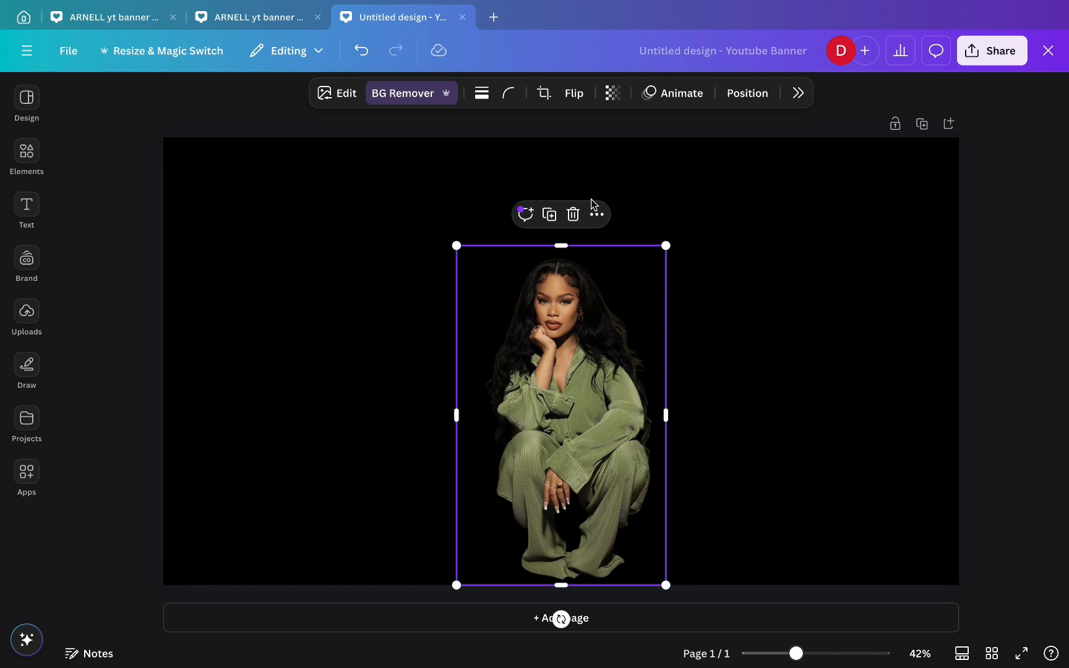
pyautogui.moveTo(667, 243); pyautogui.dragTo(694, 191)
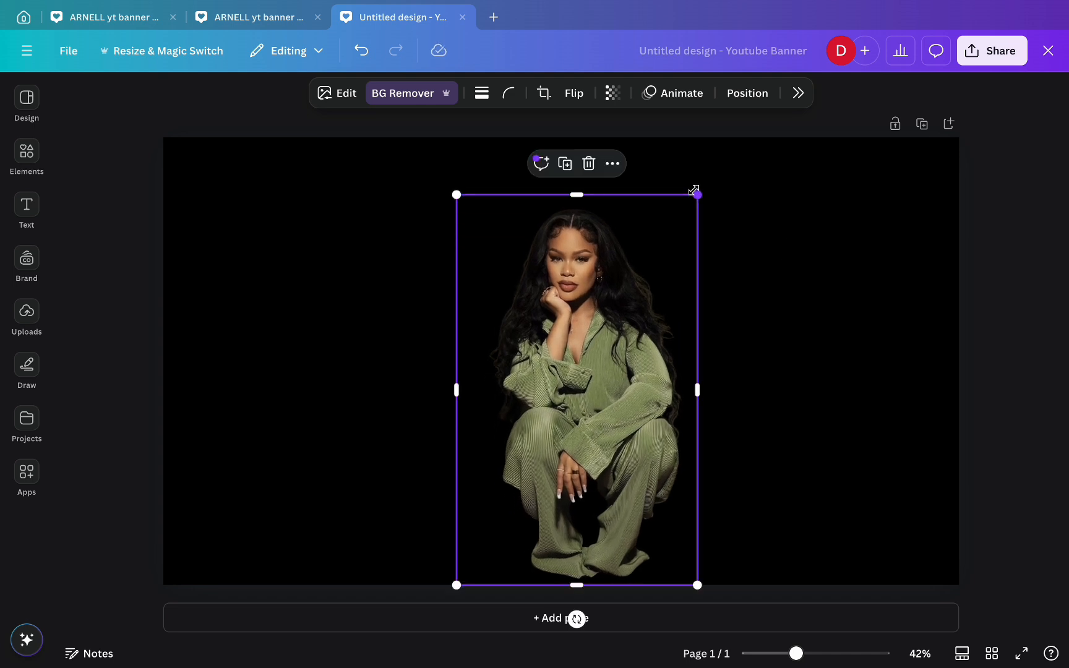
# - Centre the cutout woman horizontally on the page
pyautogui.click(747, 93)
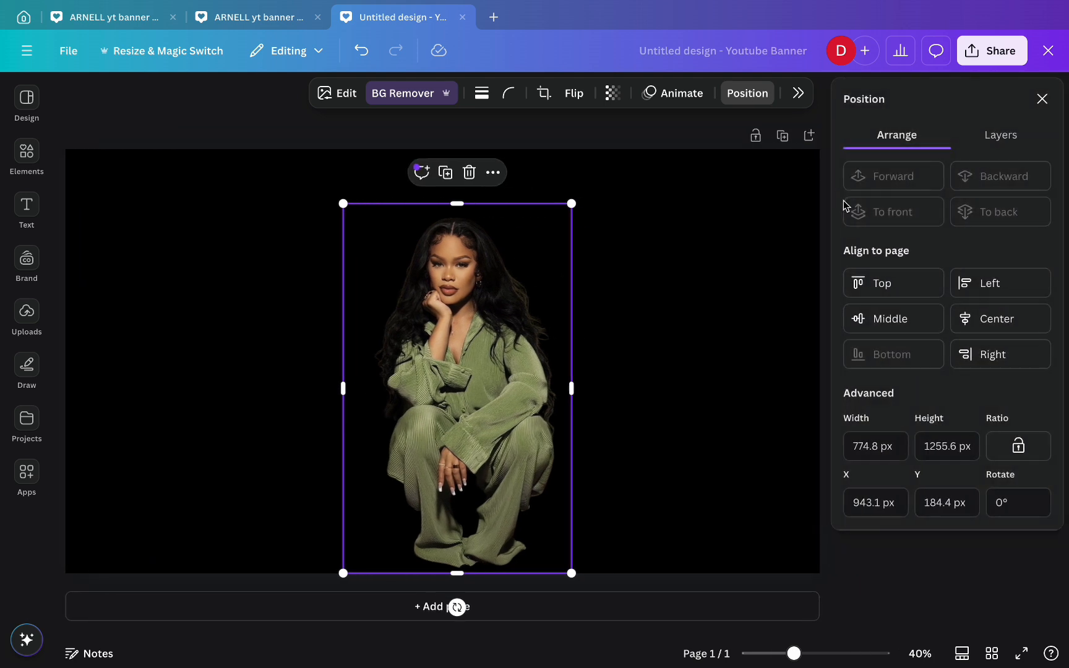
pyautogui.click(969, 322)
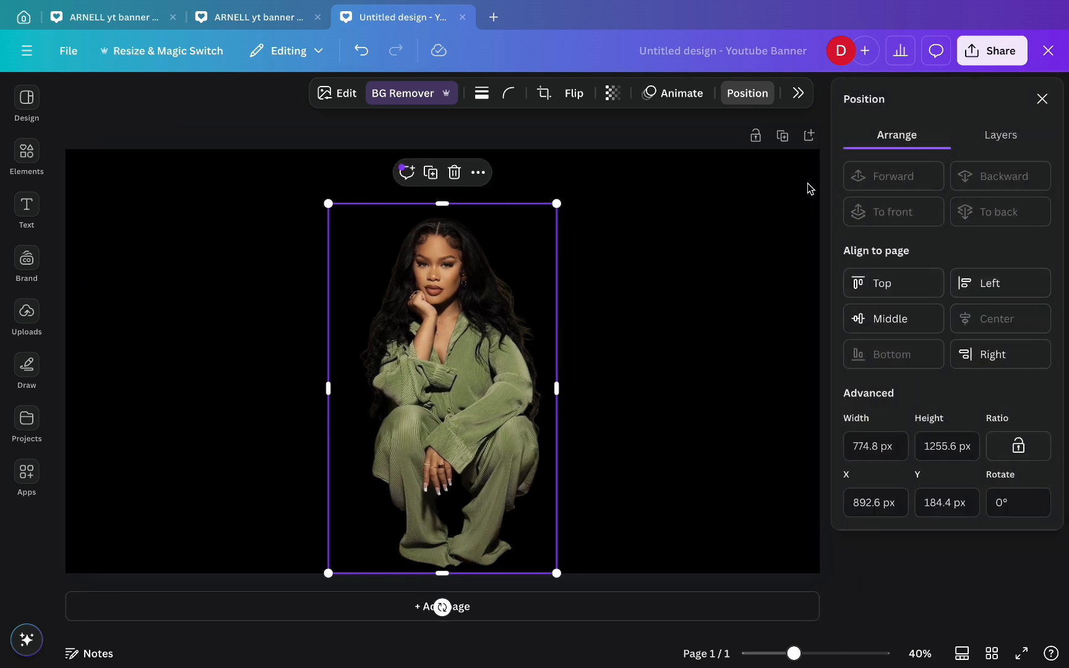
pyautogui.click(695, 136)
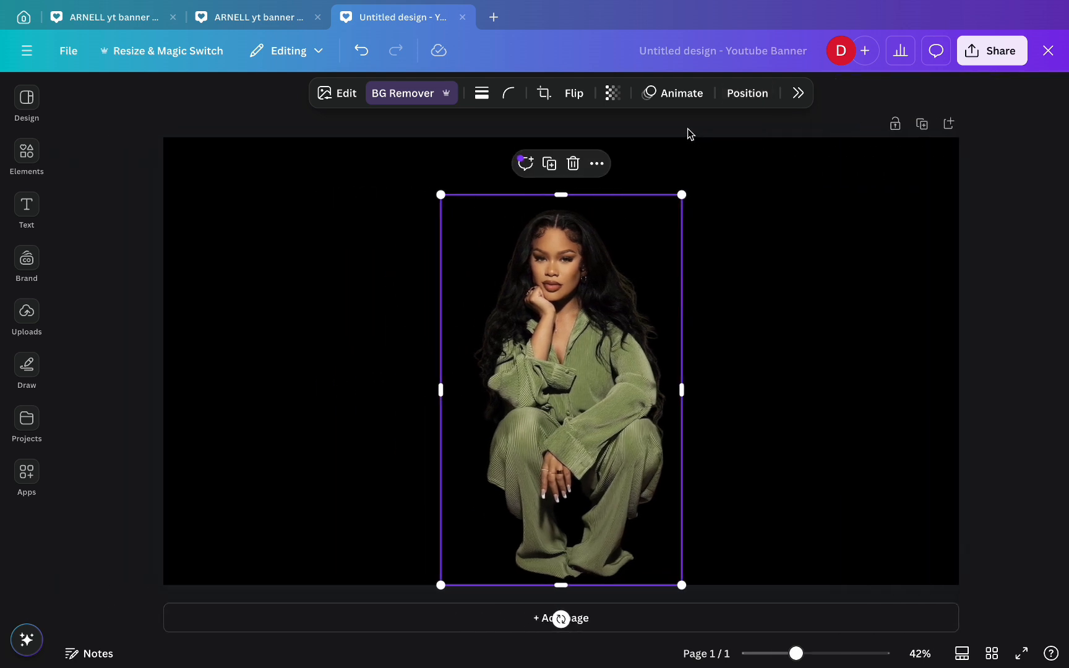
pyautogui.click(997, 296)
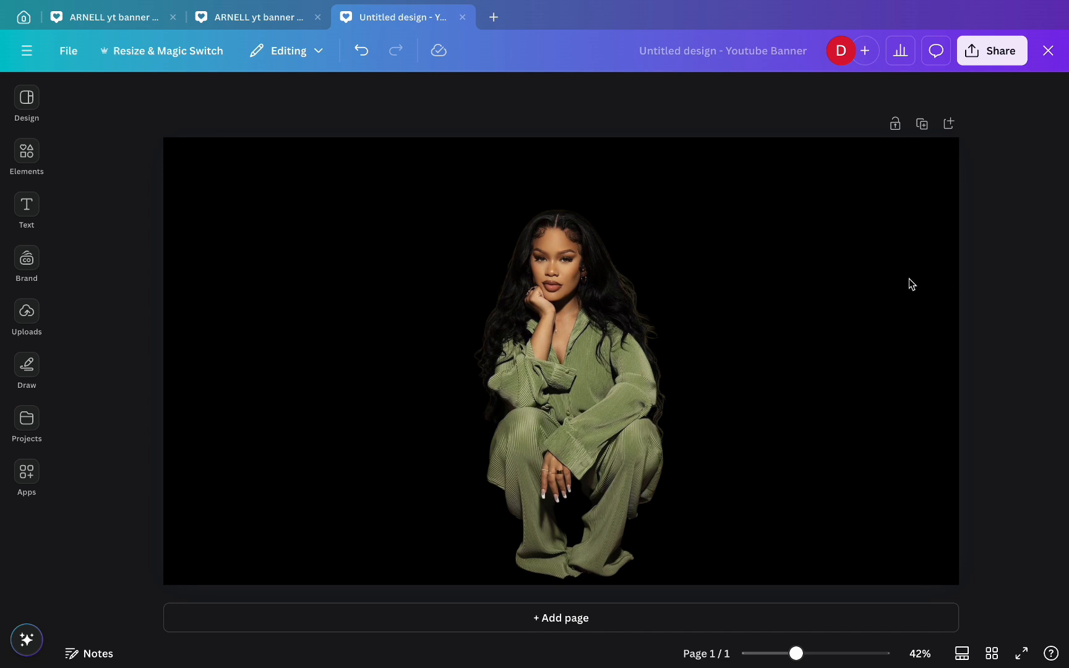
# - Lower the woman photo's transparency to 50
pyautogui.click(571, 358)
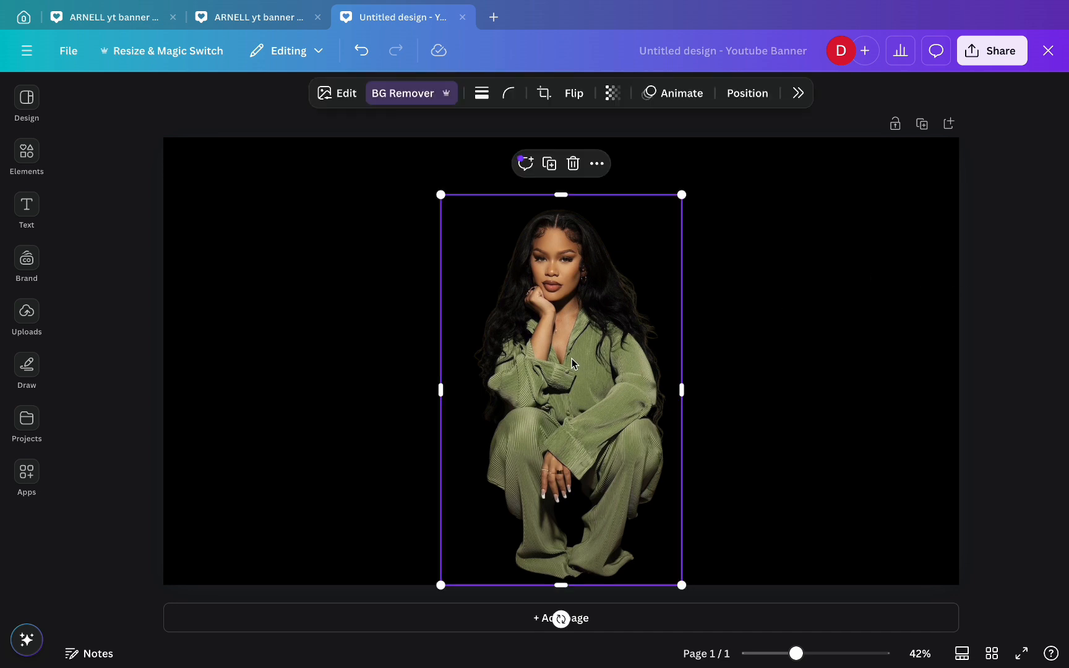
pyautogui.click(611, 95)
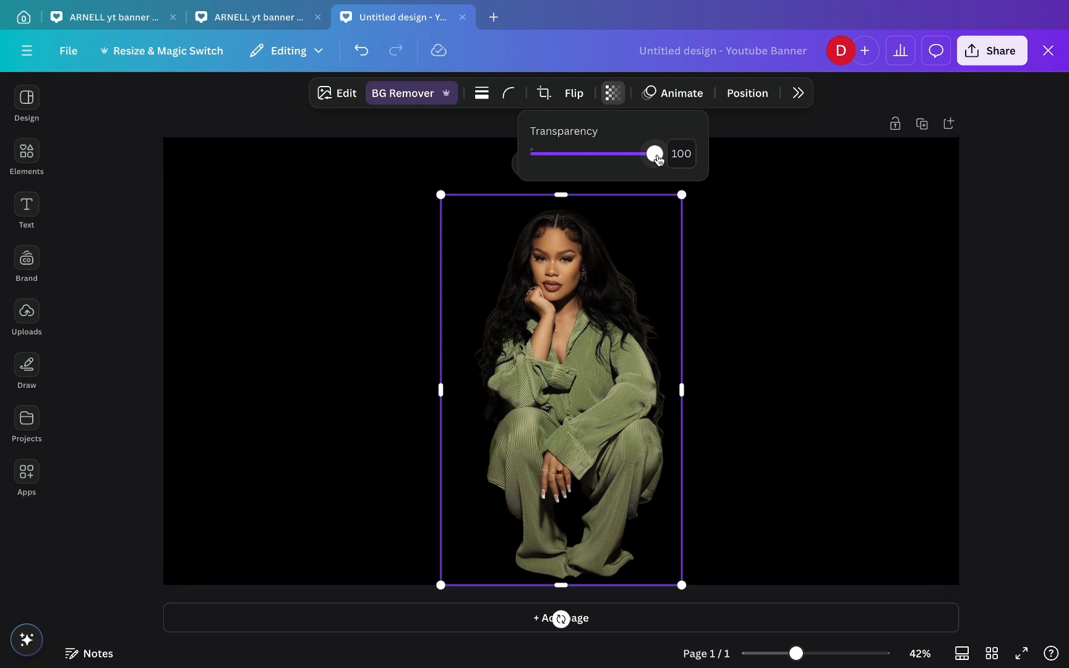
pyautogui.moveTo(658, 159); pyautogui.dragTo(592, 161)
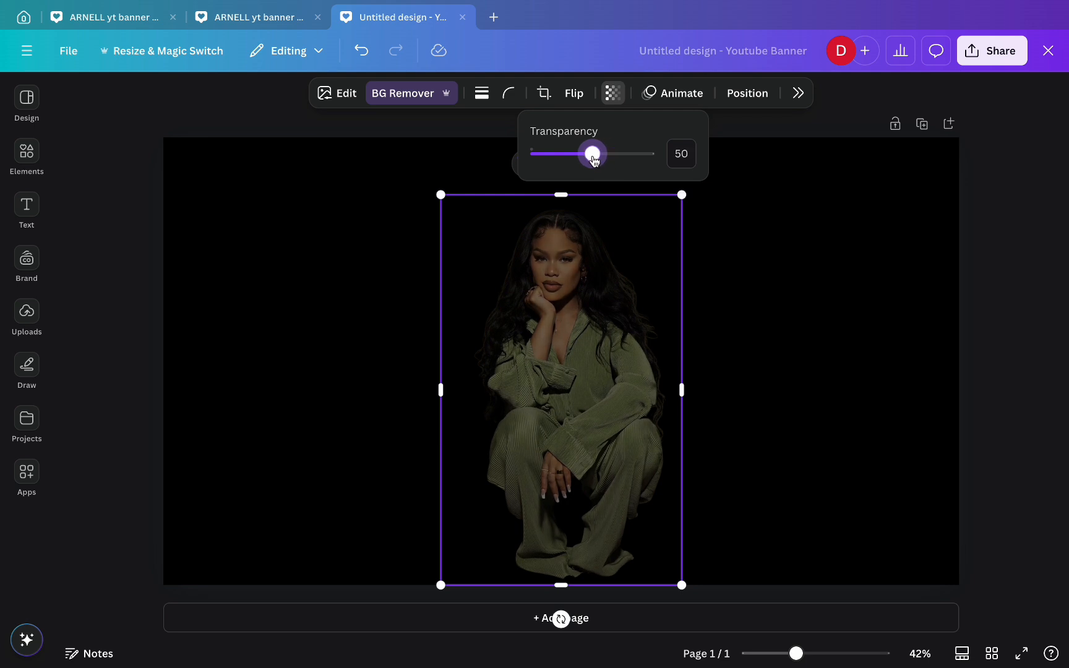
pyautogui.click(443, 126)
pyautogui.click(442, 125)
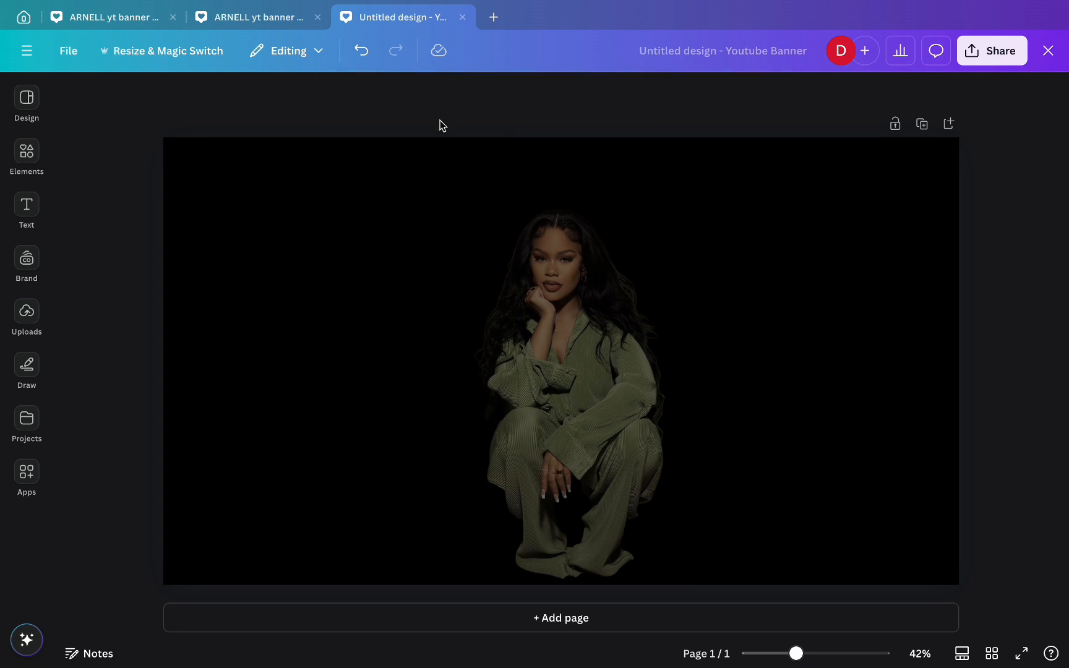
# - Add an 'ARNELL' heading, move it left of the woman and enlarge it to size 189
pyautogui.click(26, 206)
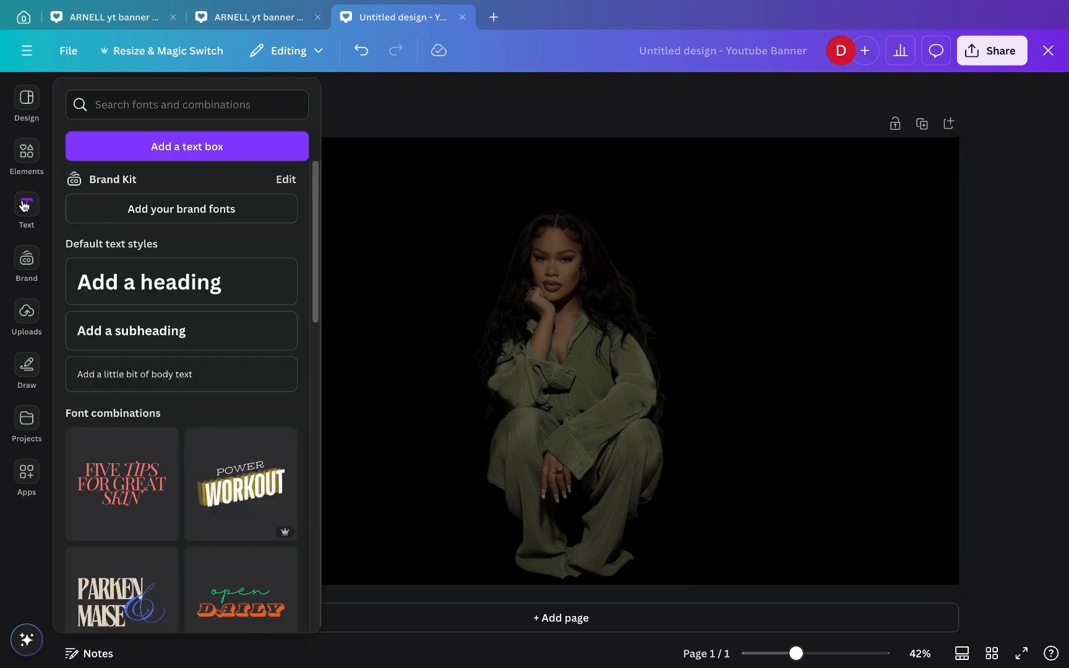
pyautogui.click(164, 284)
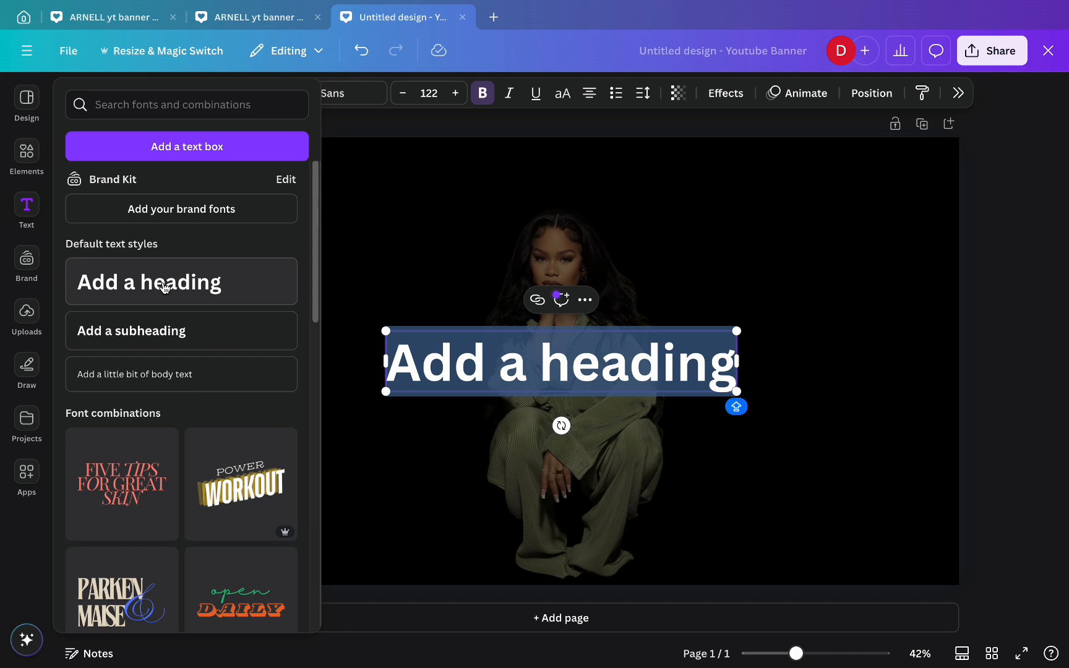
pyautogui.write('ARNELL')
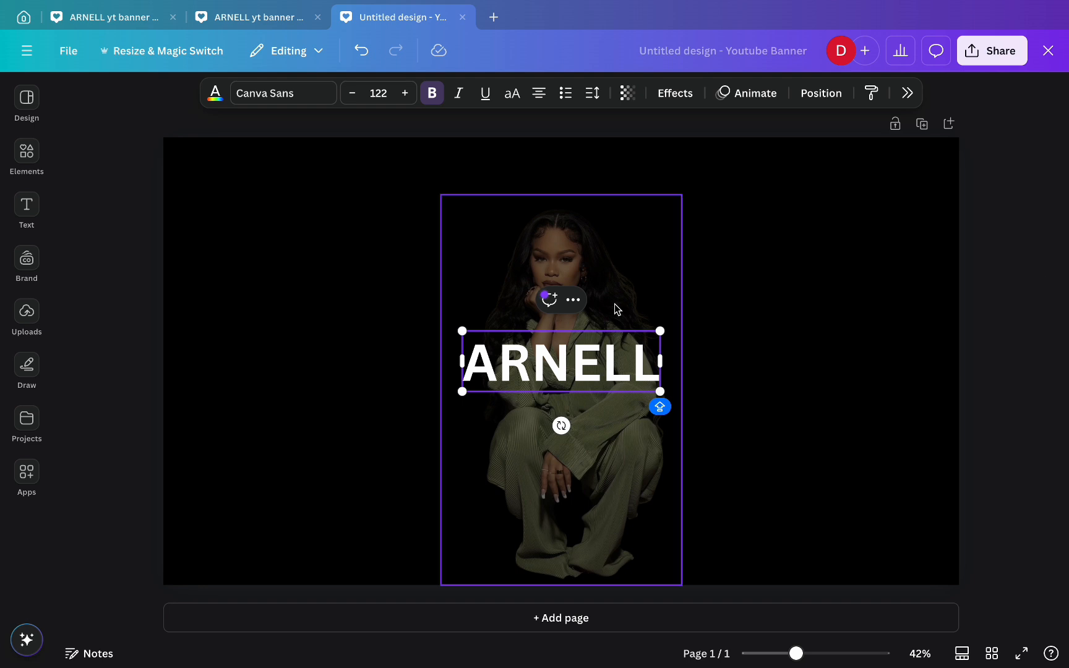
pyautogui.click(1014, 410)
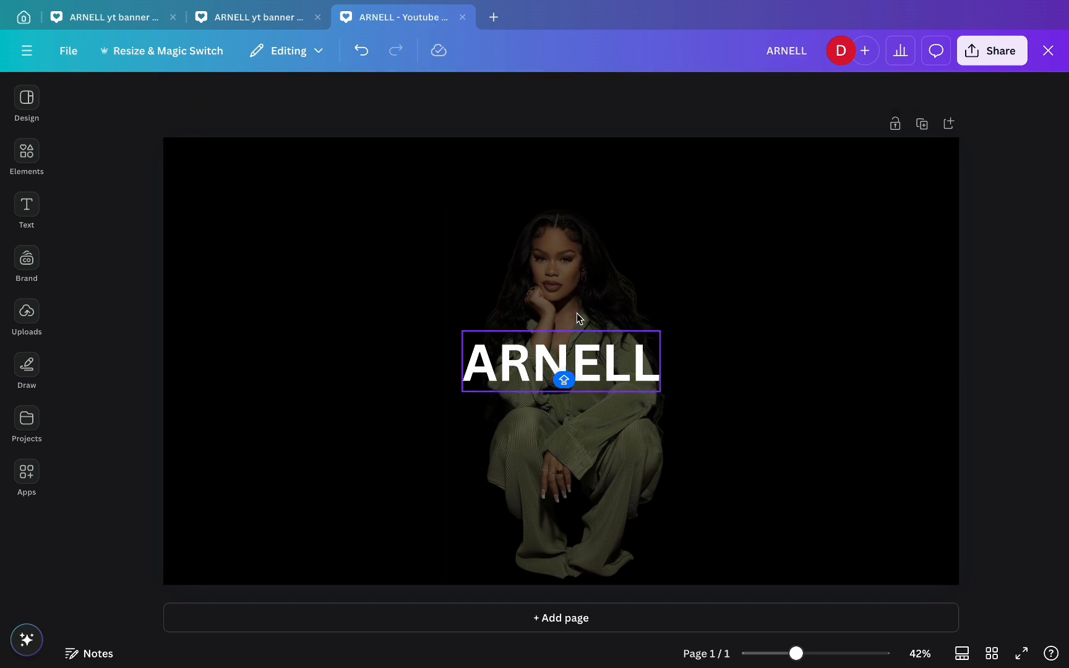
pyautogui.moveTo(586, 361); pyautogui.dragTo(332, 363)
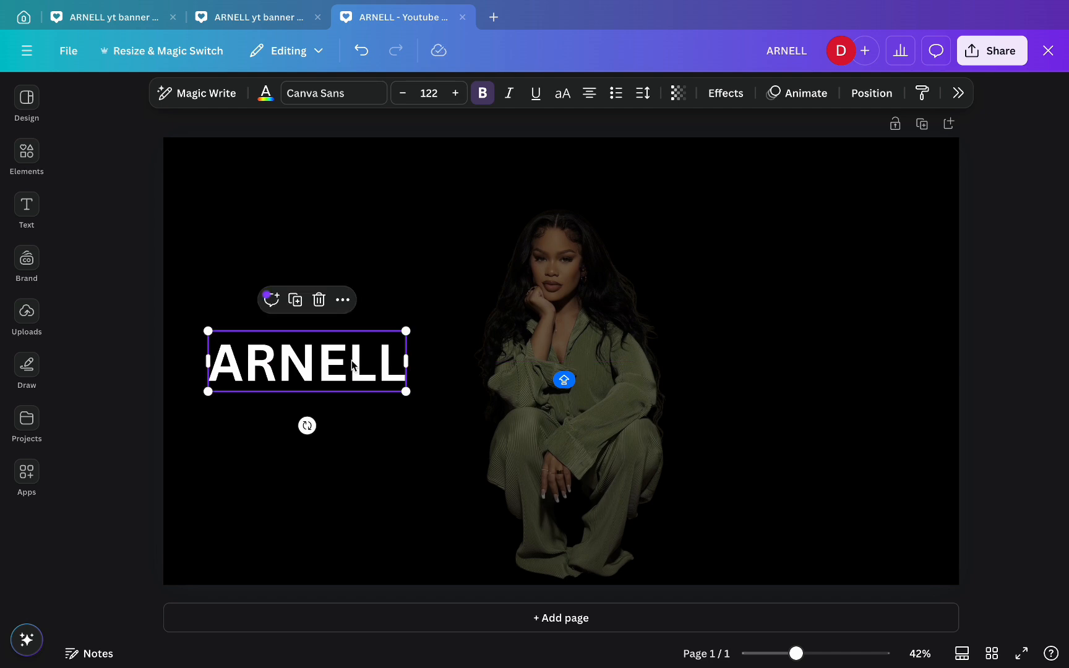
pyautogui.moveTo(405, 331); pyautogui.dragTo(508, 283)
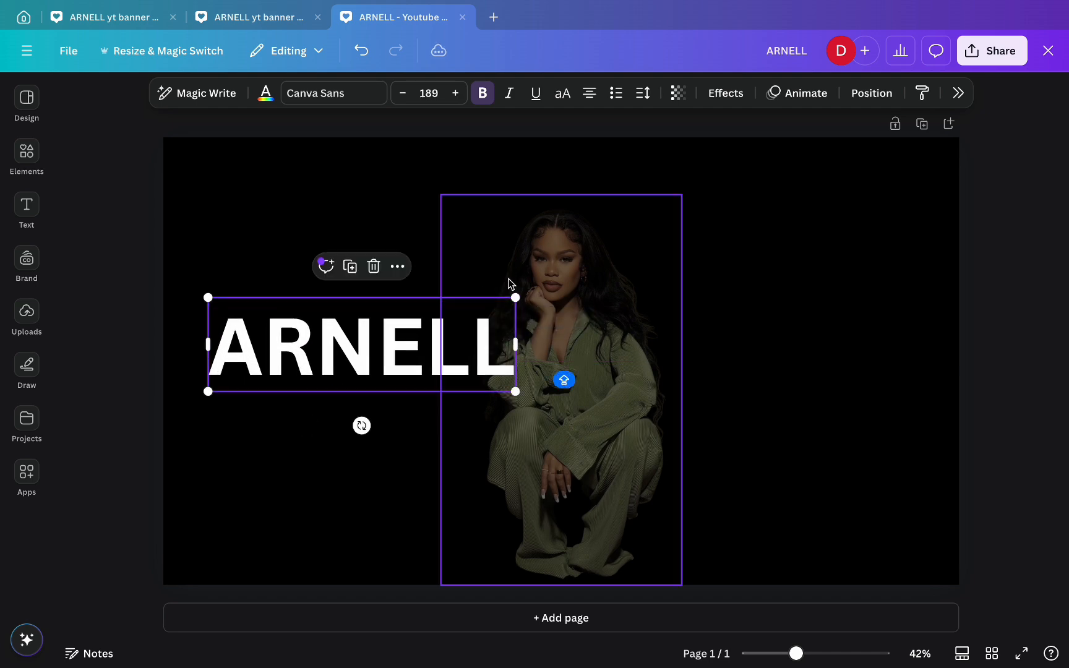
# - Align ARNELL to the page's left edge at mid-height and enlarge it to size 195
pyautogui.click(872, 94)
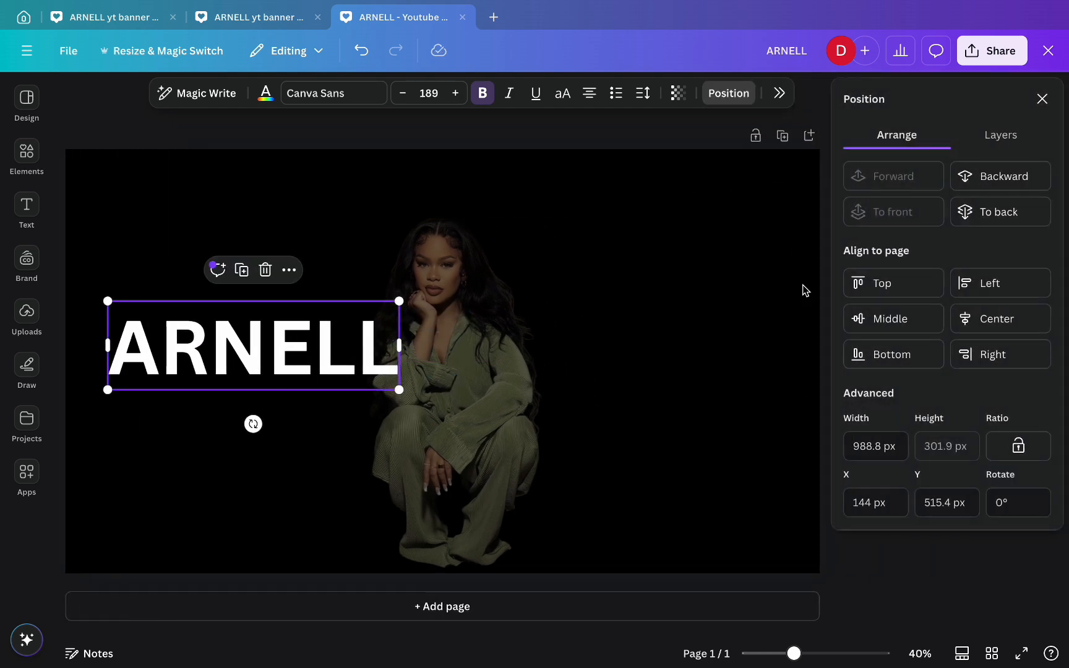
pyautogui.click(993, 287)
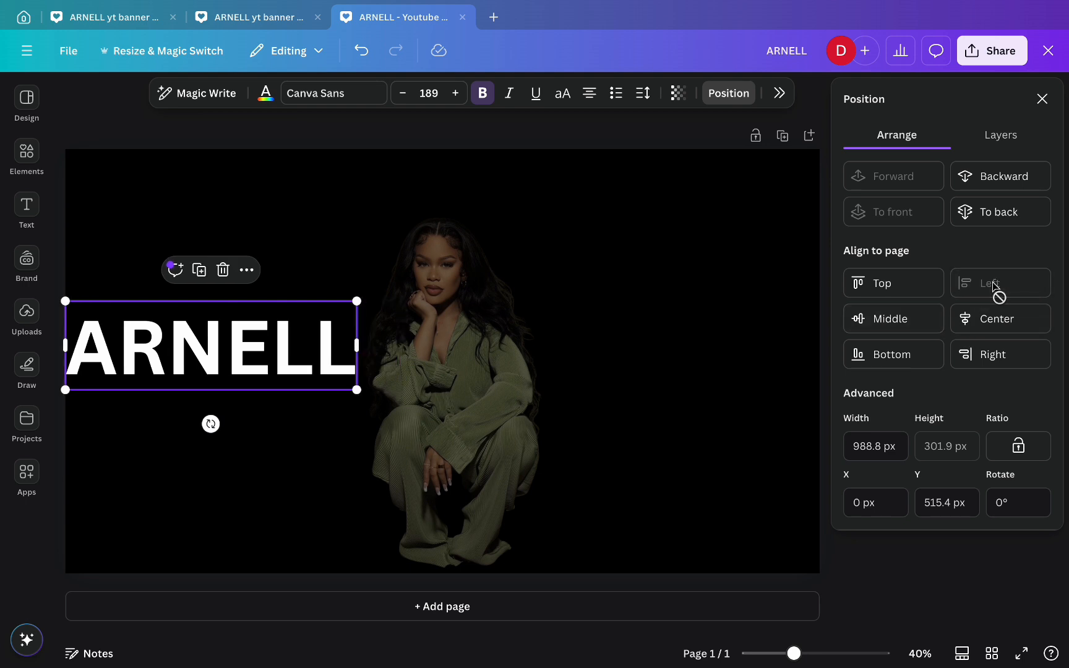
pyautogui.click(937, 588)
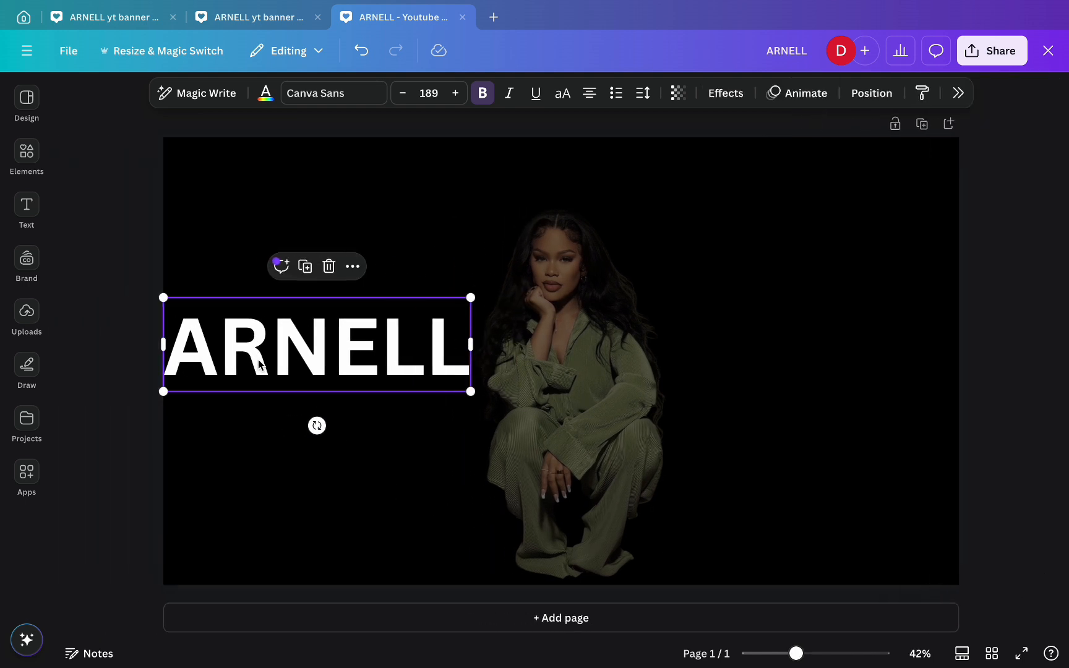
pyautogui.moveTo(277, 344); pyautogui.dragTo(289, 346)
pyautogui.click(858, 94)
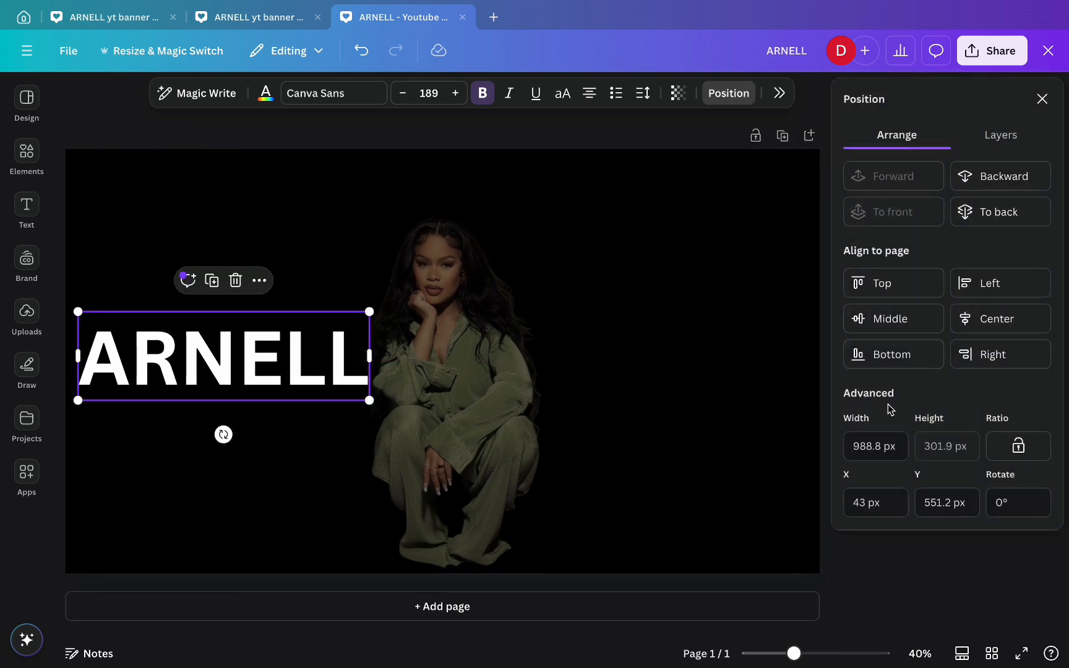
pyautogui.click(996, 282)
pyautogui.moveTo(232, 357)
pyautogui.mouseDown()
pyautogui.moveTo(274, 361)
pyautogui.moveTo(246, 362)
pyautogui.mouseUp()
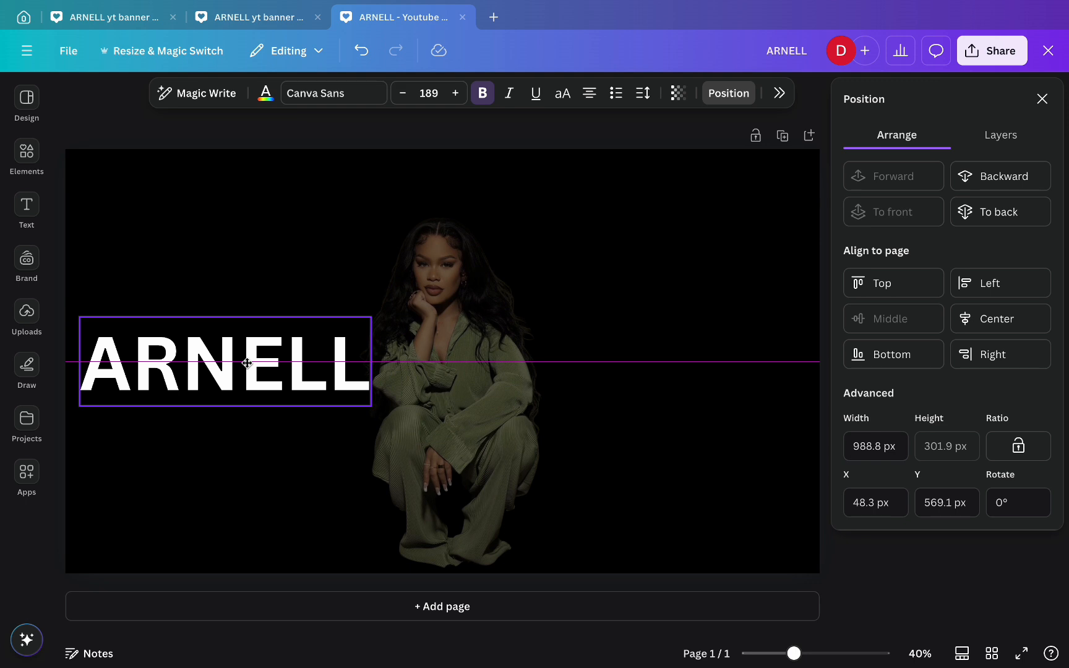
pyautogui.moveTo(246, 362); pyautogui.dragTo(246, 362)
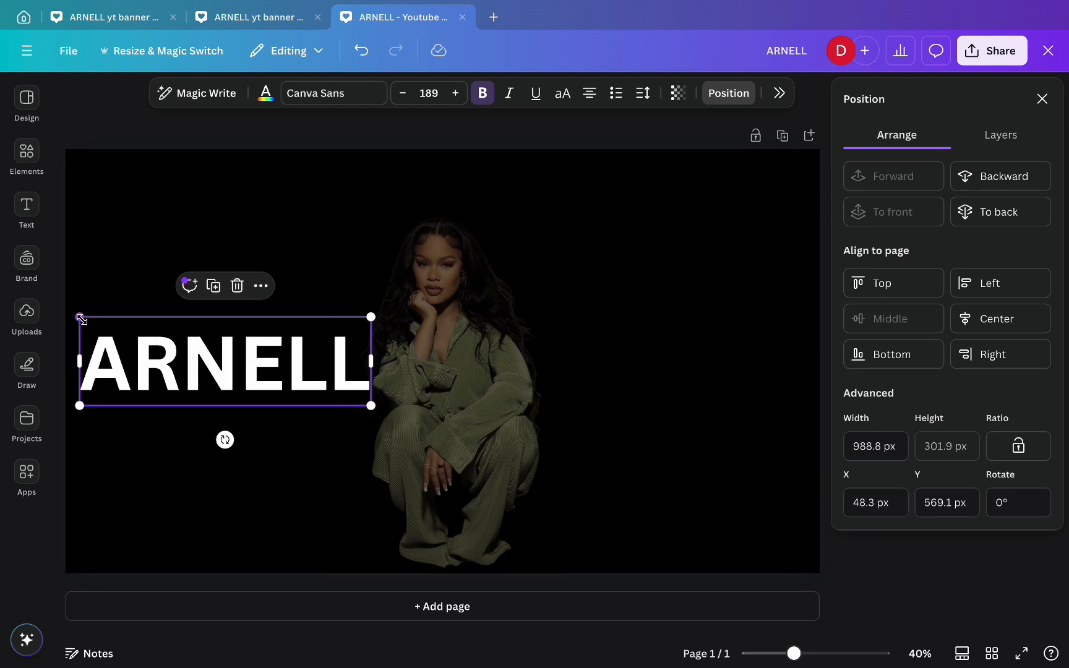
pyautogui.moveTo(81, 317); pyautogui.dragTo(73, 315)
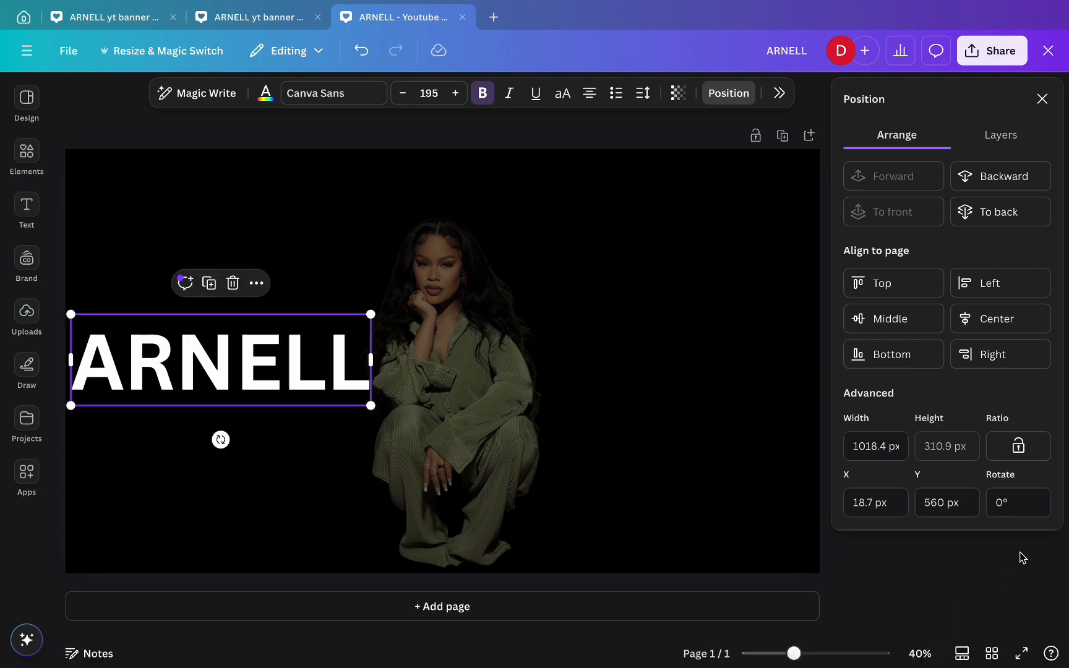
# - Give the ARNELL title a Neon effect and make it partly transparent
pyautogui.click(983, 581)
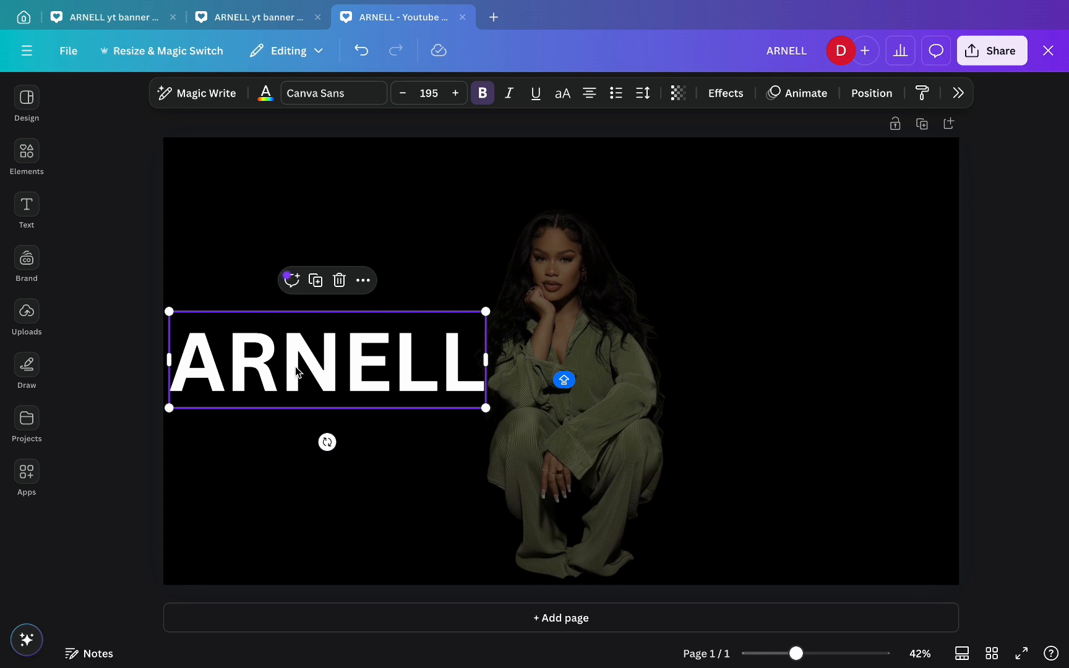
pyautogui.click(727, 94)
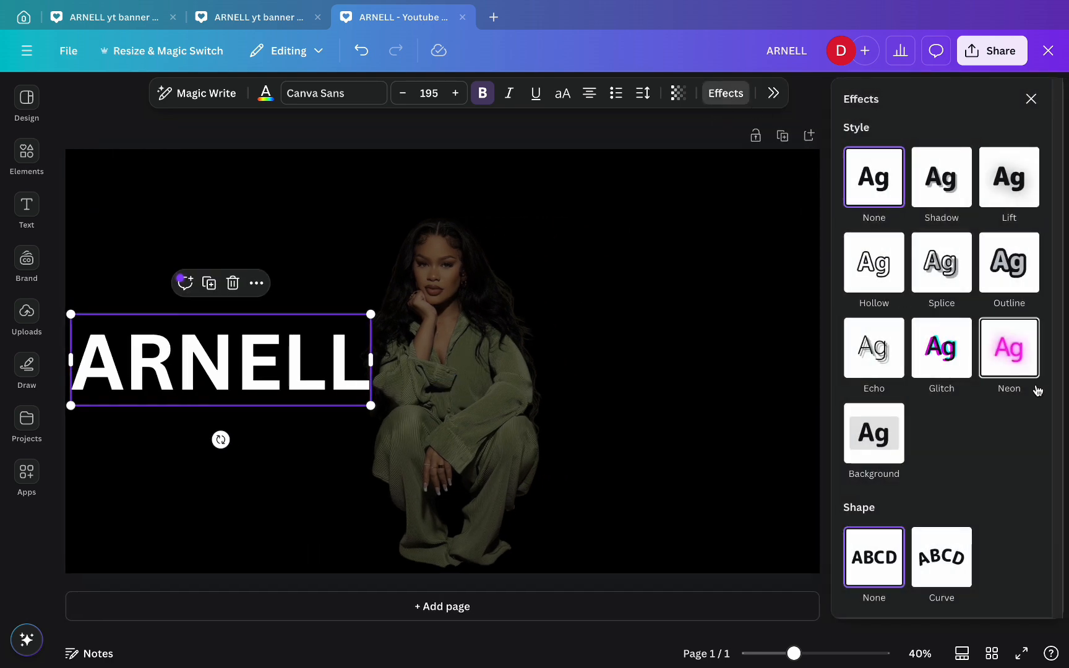
pyautogui.click(1020, 358)
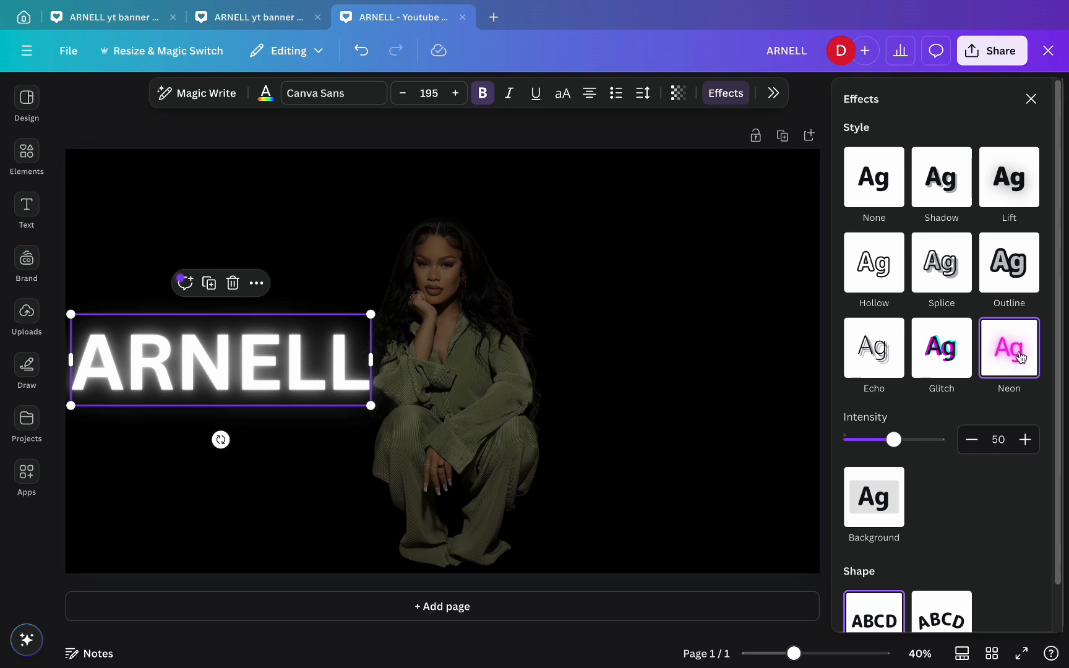
pyautogui.click(678, 102)
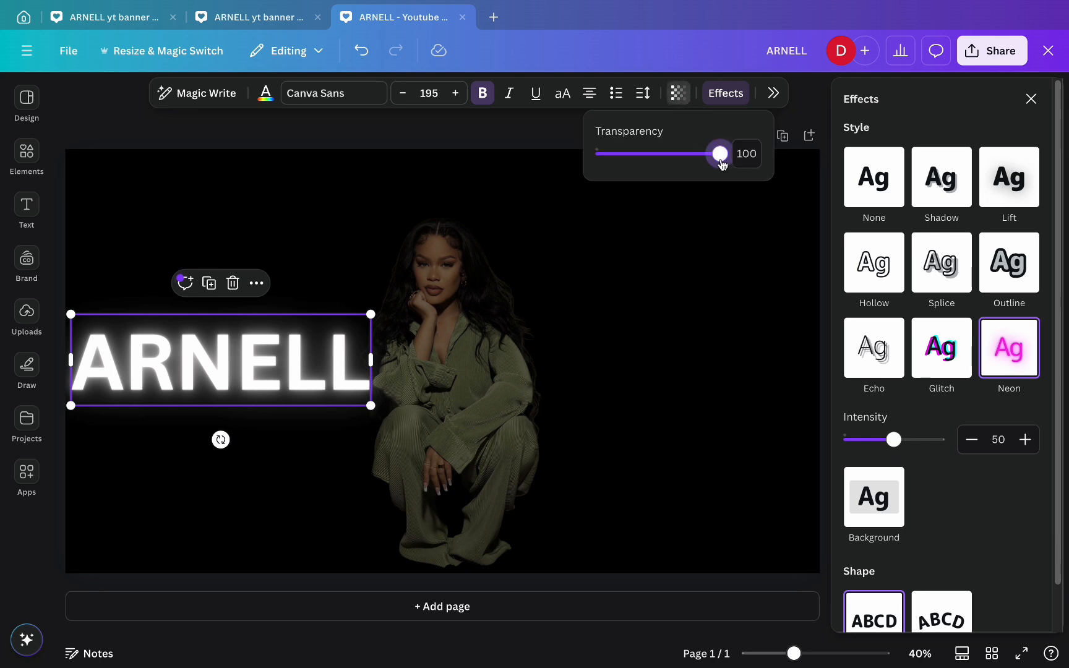
pyautogui.moveTo(719, 155); pyautogui.dragTo(691, 160)
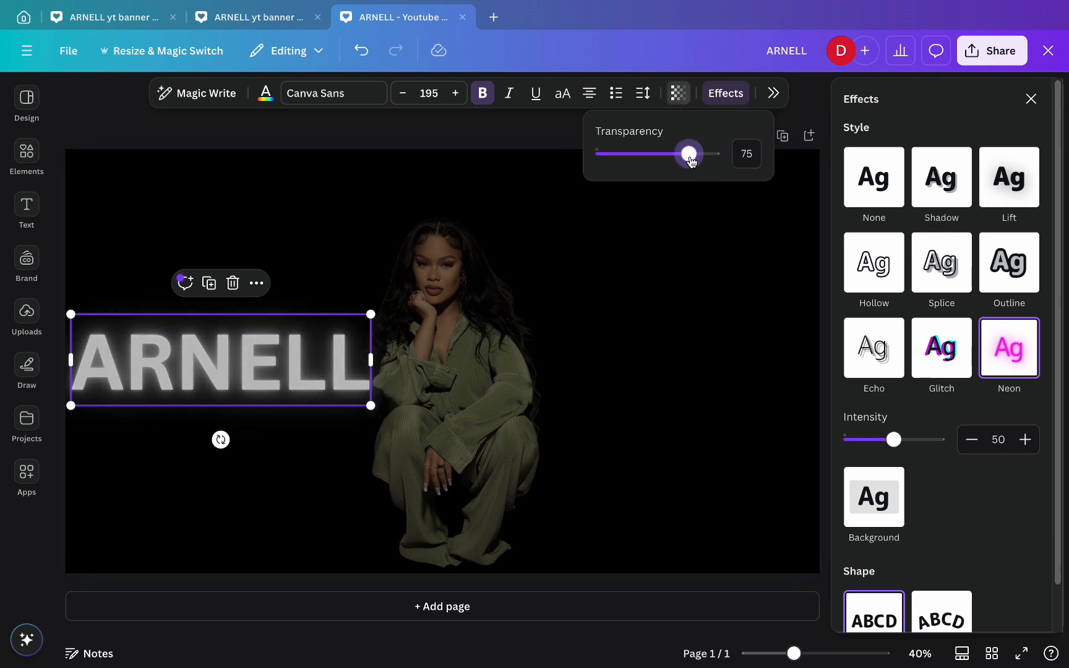
pyautogui.click(510, 137)
pyautogui.click(509, 137)
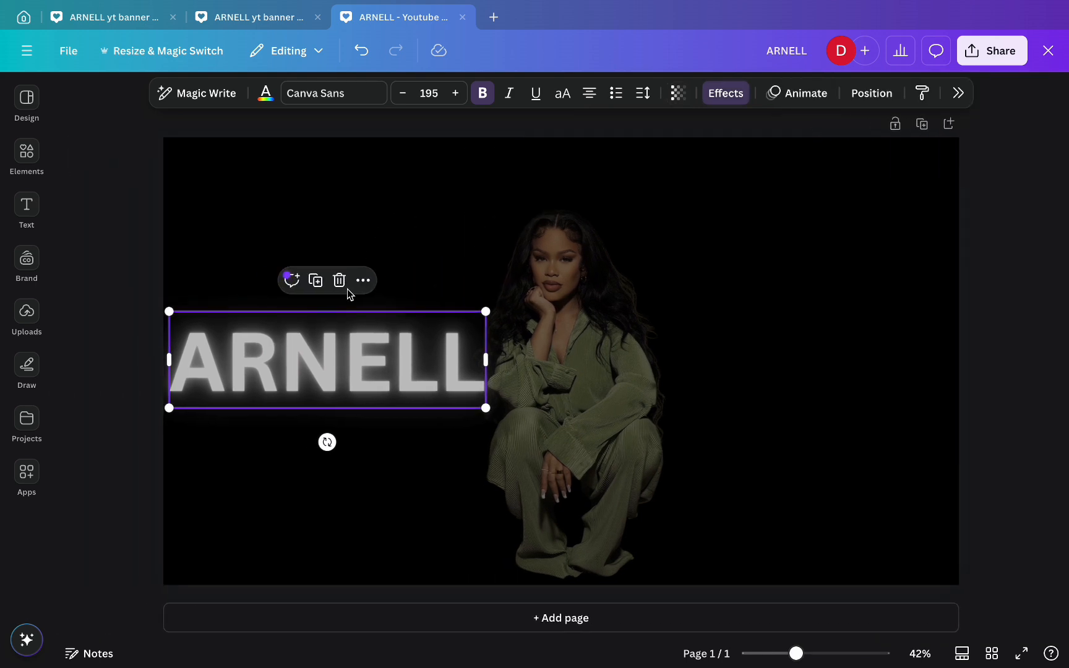
# - Duplicate ARNELL to the woman's right, retype it as 'ARMON', send it back one layer, size 189
pyautogui.click(320, 286)
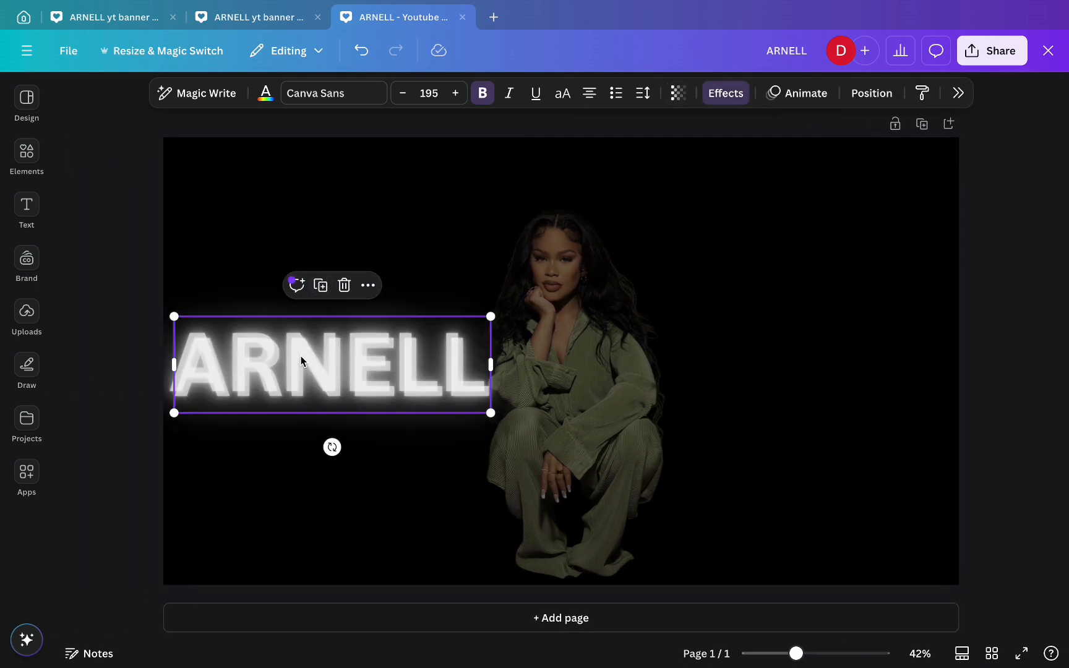
pyautogui.moveTo(301, 360); pyautogui.dragTo(773, 360)
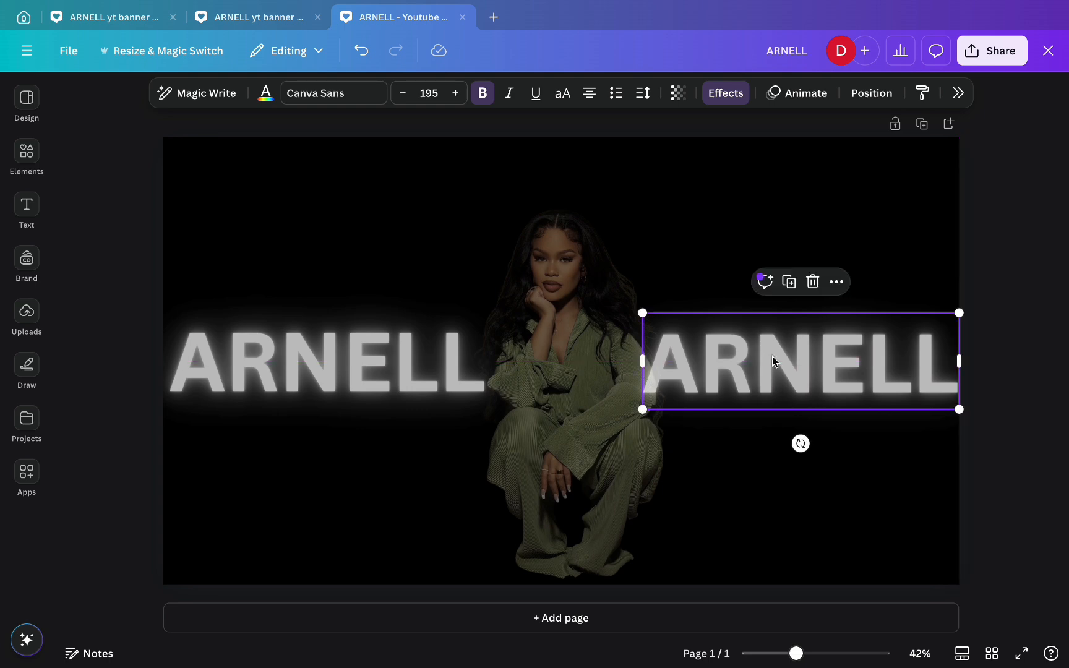
pyautogui.doubleClick(696, 362)
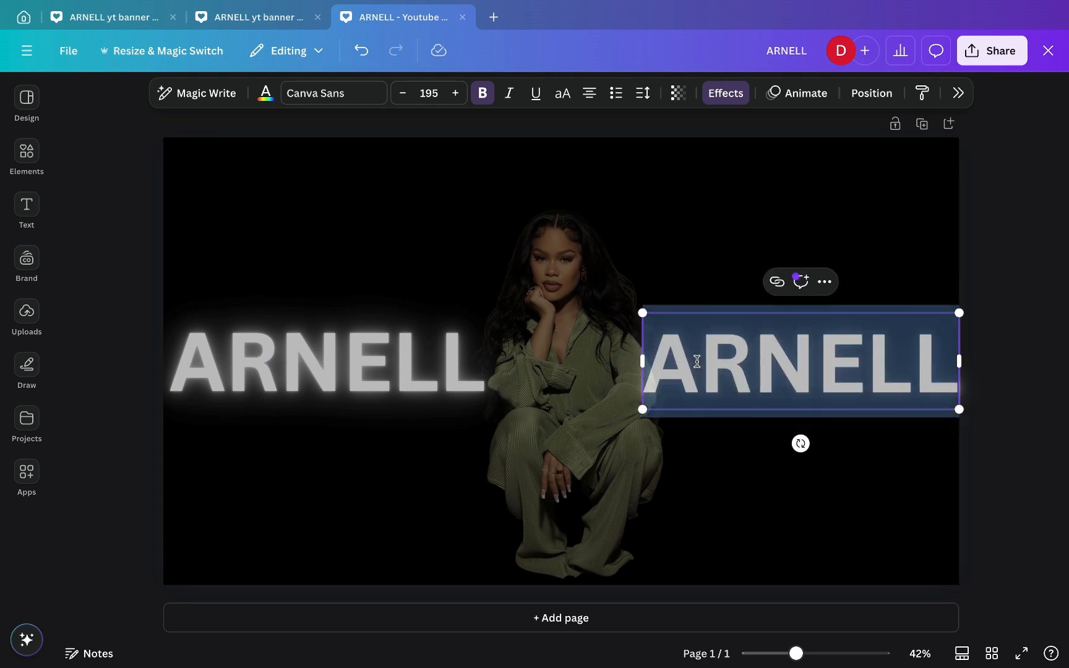
pyautogui.write('ARM')
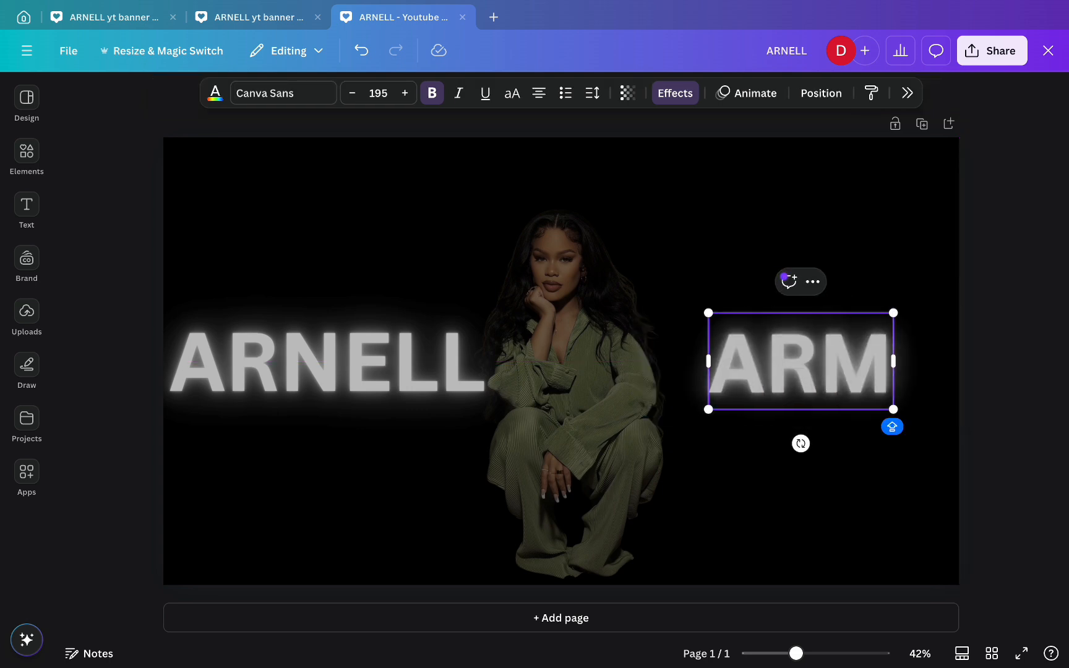
pyautogui.write('ON')
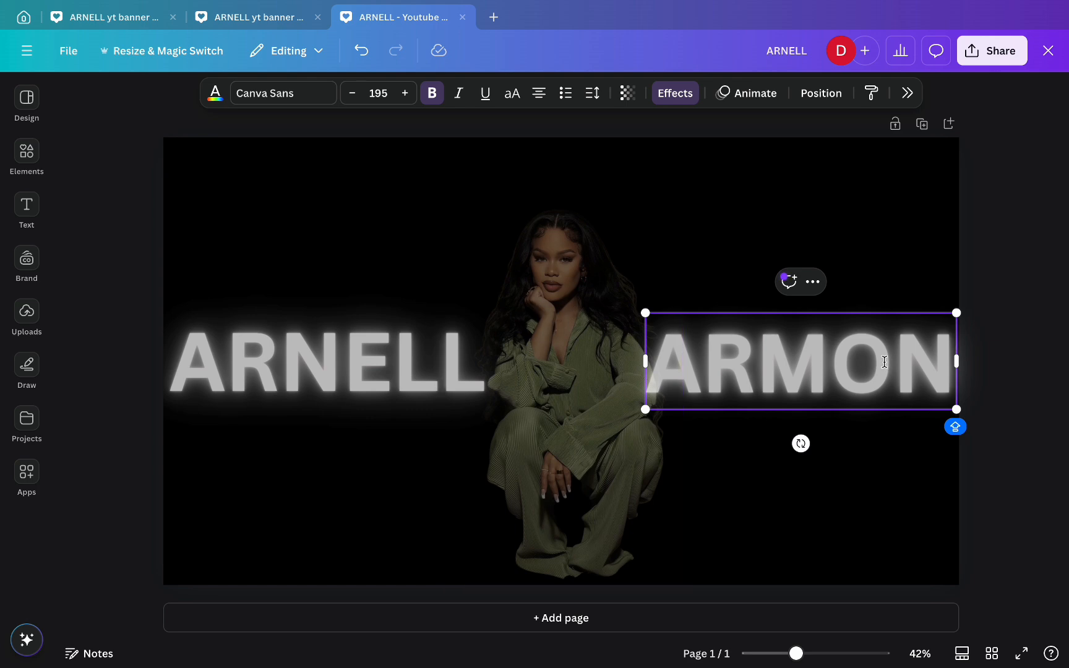
pyautogui.click(820, 92)
pyautogui.click(1019, 178)
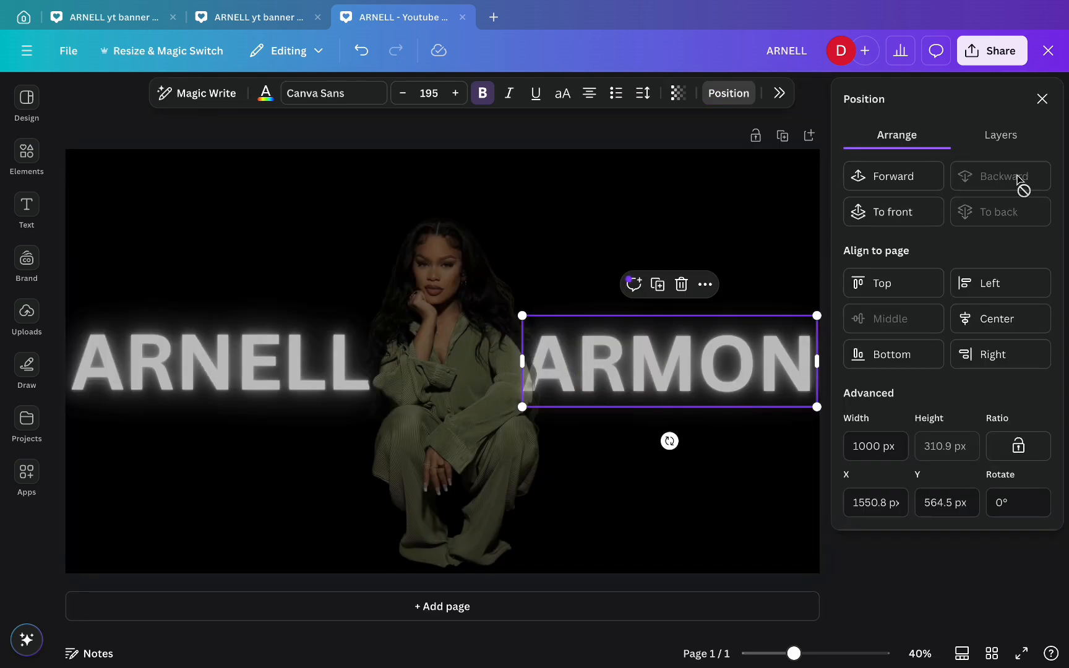
pyautogui.moveTo(522, 316); pyautogui.dragTo(531, 320)
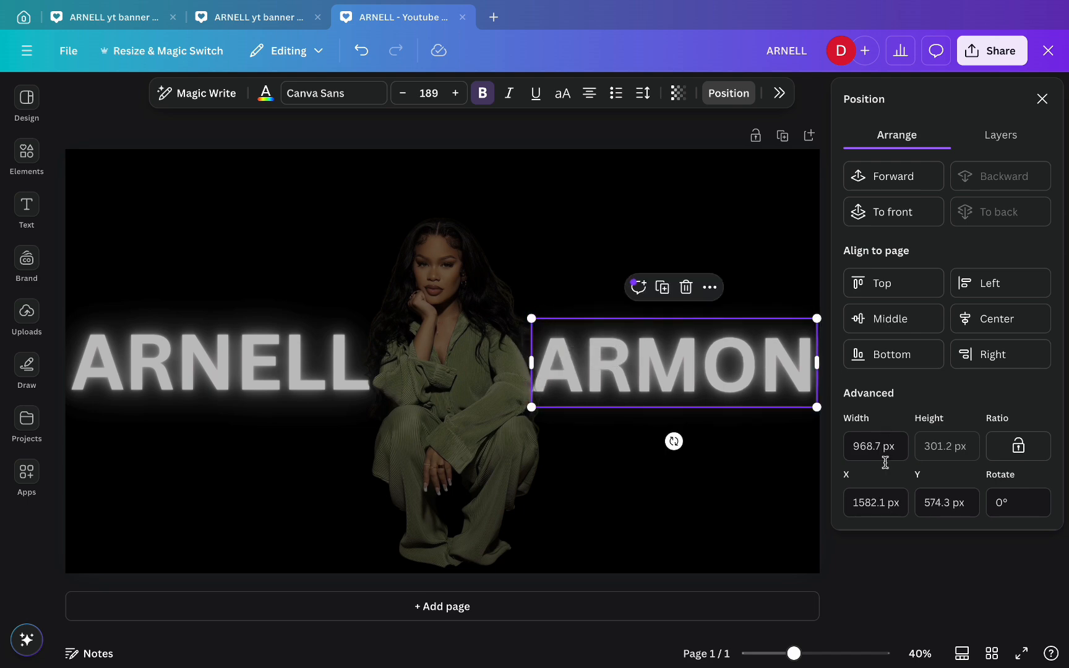
pyautogui.click(915, 616)
pyautogui.click(1050, 577)
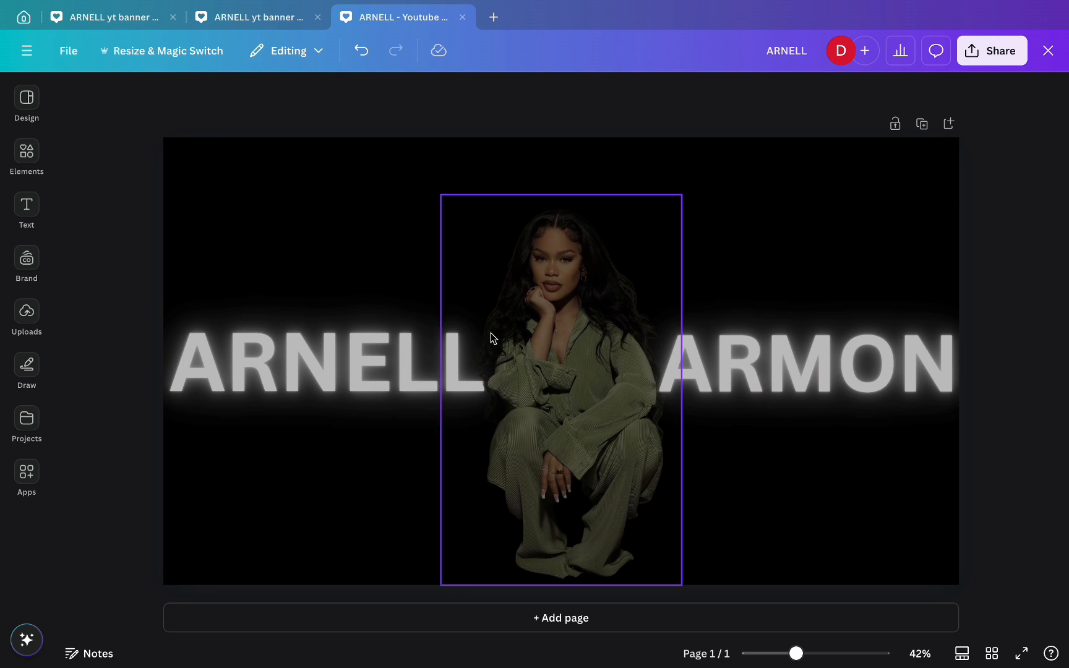
# - Add the close-up portrait, remove its background, enlarge it and place it on the right
pyautogui.click(27, 315)
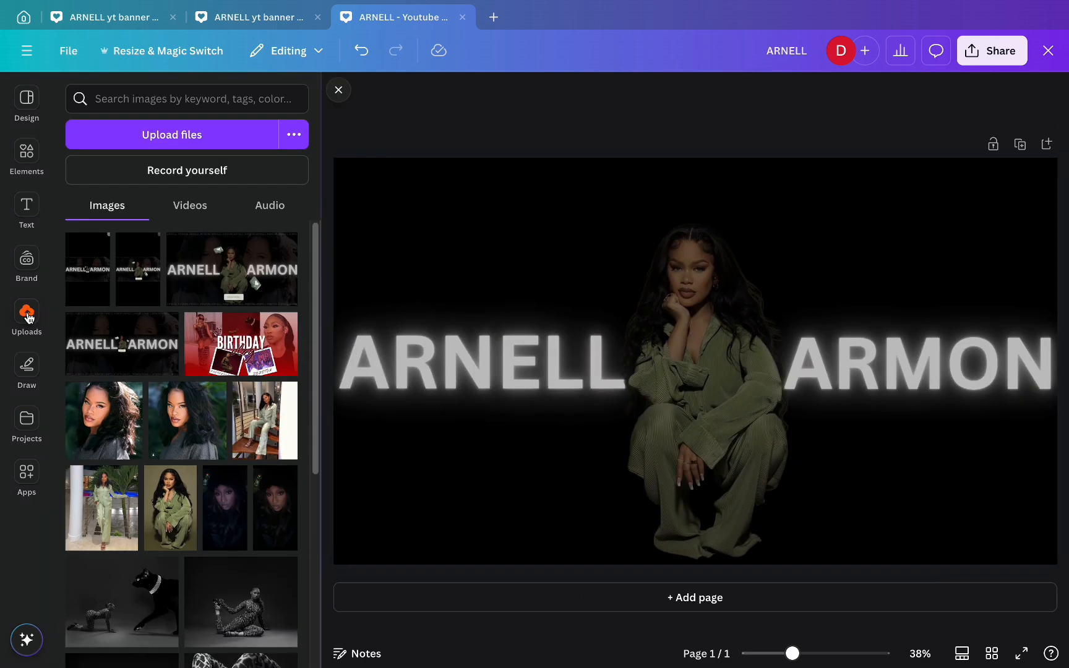
pyautogui.click(100, 416)
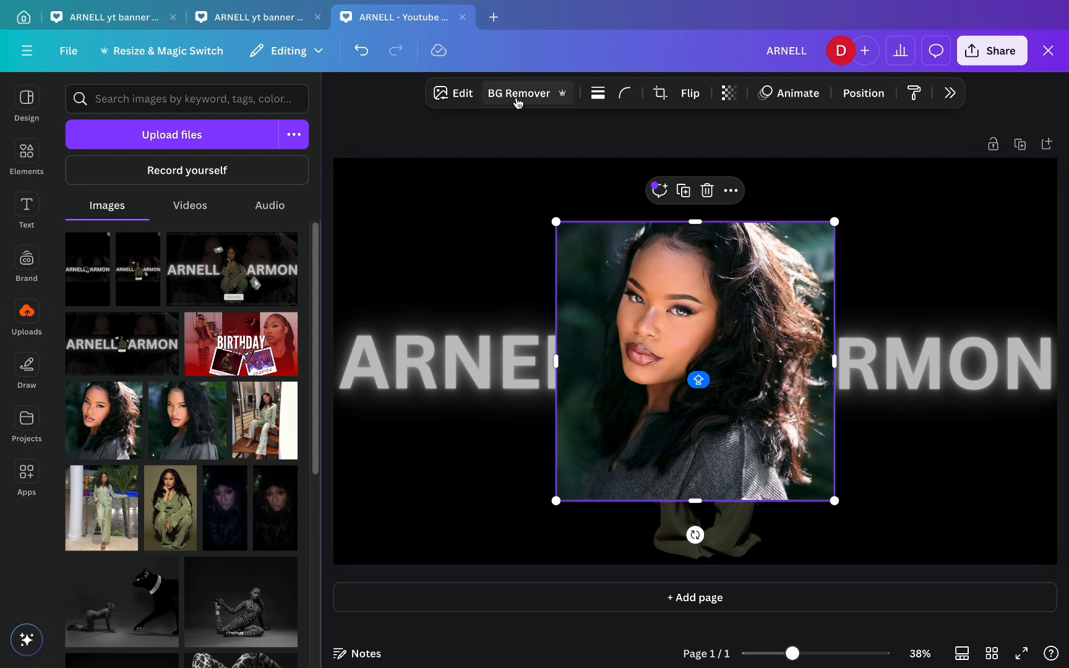
pyautogui.click(518, 99)
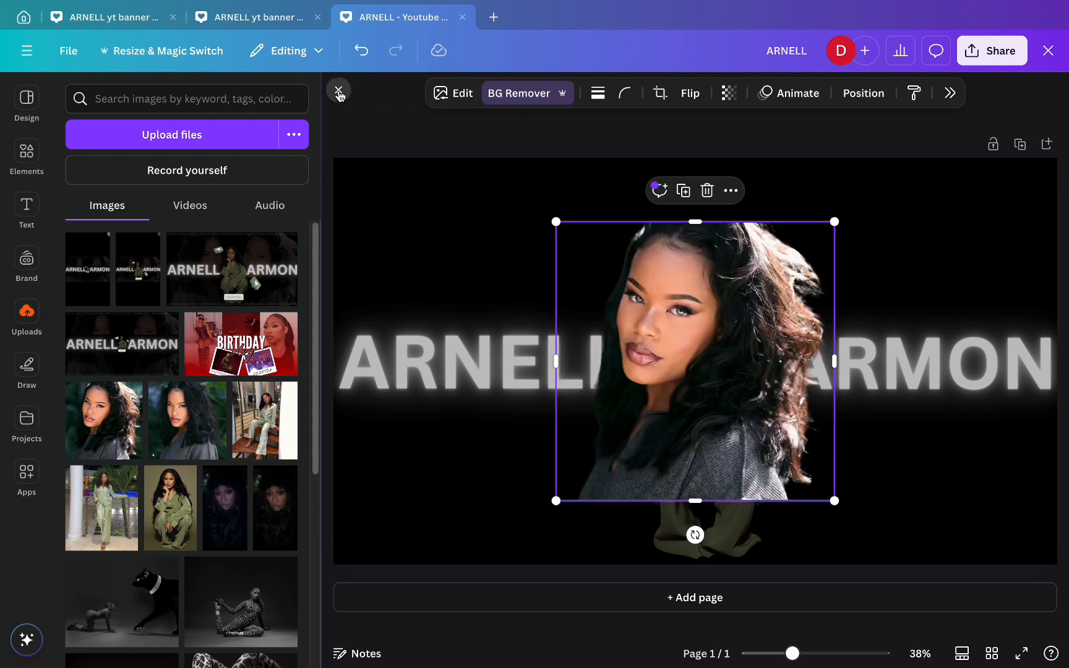
pyautogui.click(347, 110)
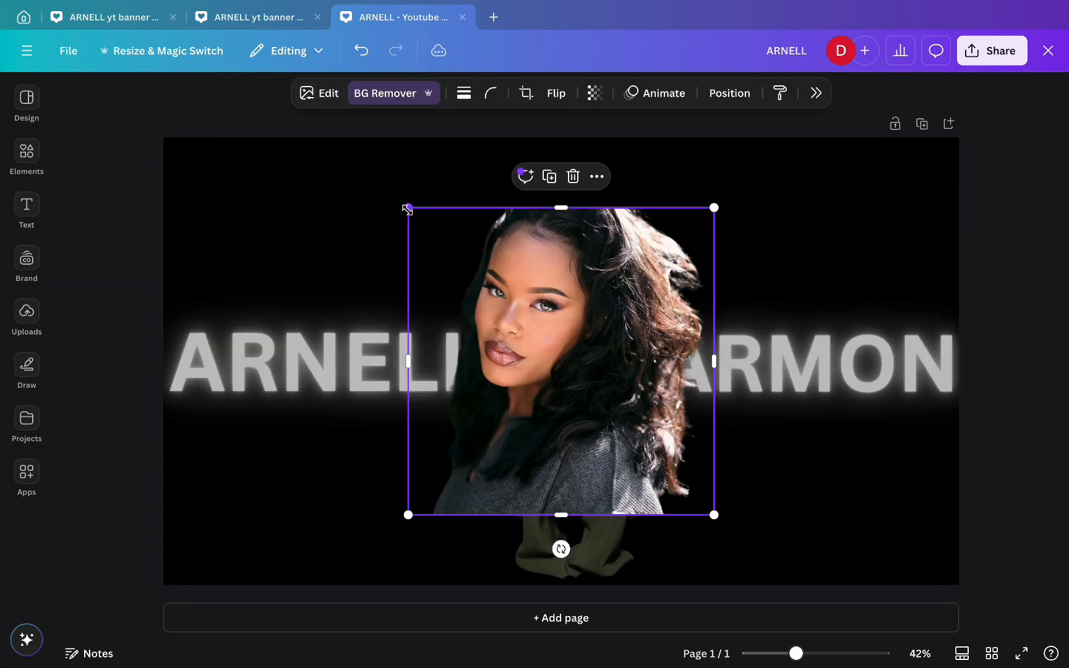
pyautogui.moveTo(407, 209); pyautogui.dragTo(358, 119)
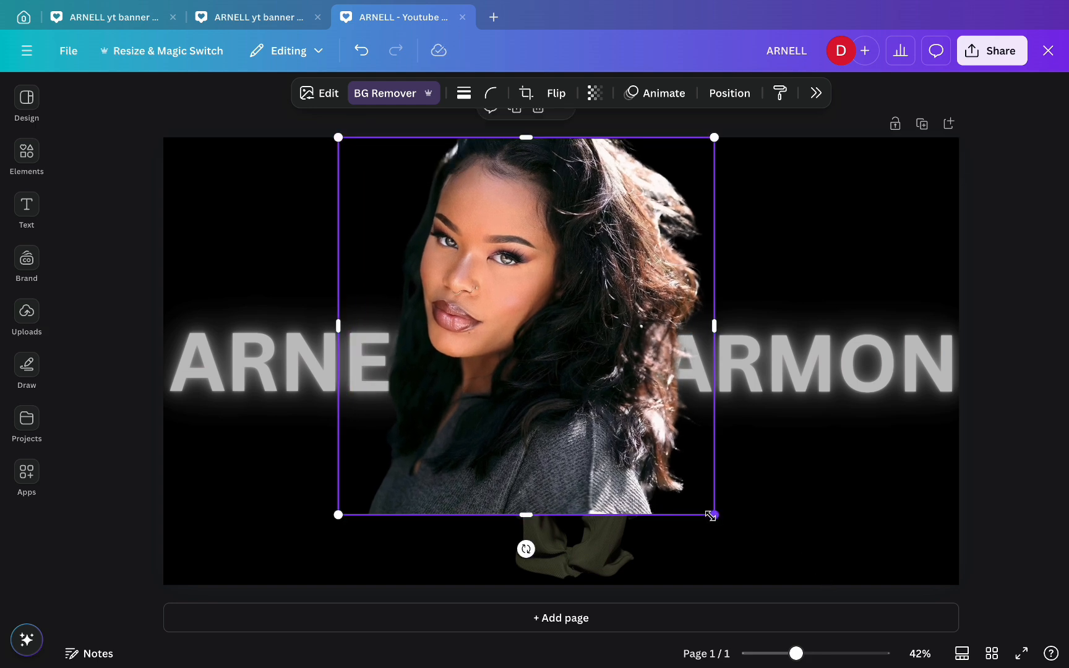
pyautogui.moveTo(711, 515); pyautogui.dragTo(769, 595)
pyautogui.moveTo(468, 426); pyautogui.dragTo(655, 413)
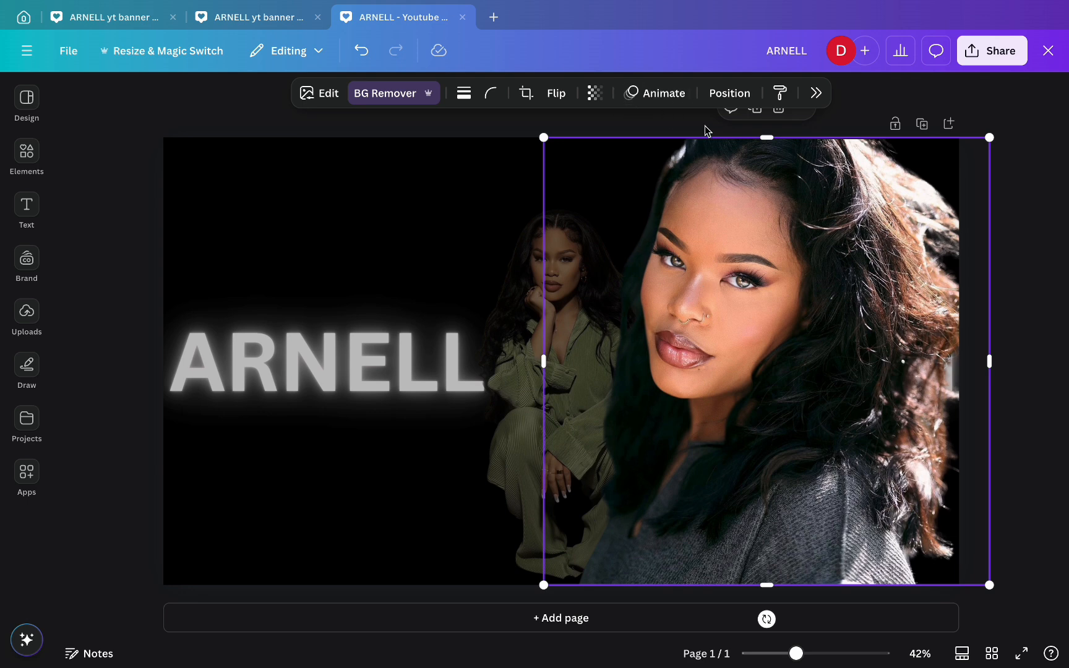
# - Send the portrait behind the woman and ARMON, and fade it to transparency 14
pyautogui.click(729, 96)
pyautogui.click(964, 179)
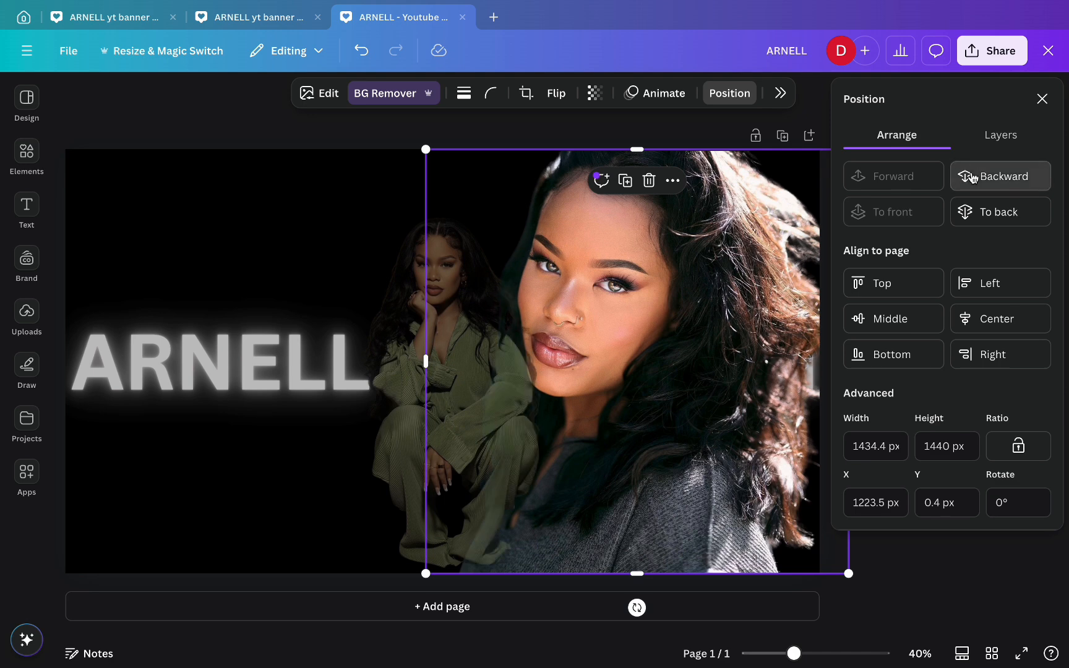
pyautogui.click(970, 180)
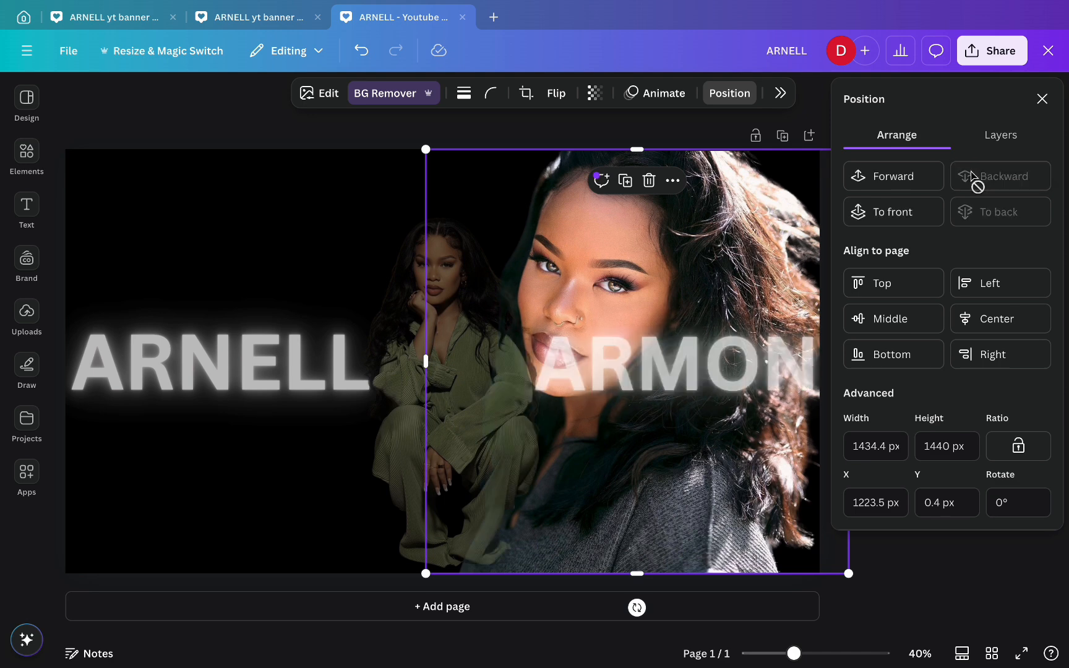
pyautogui.click(595, 94)
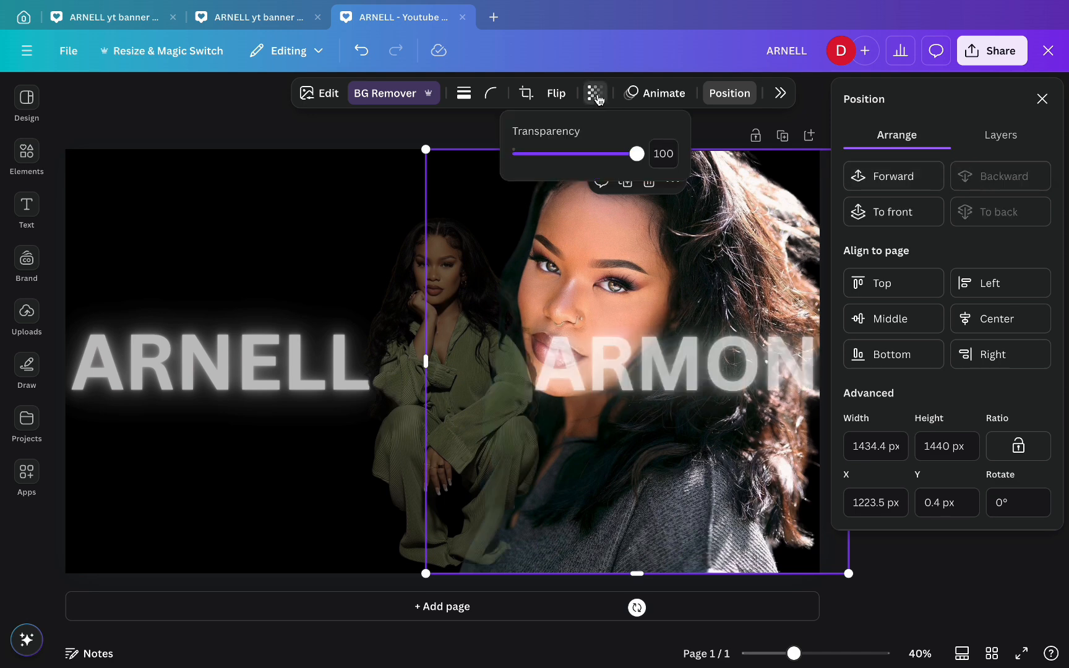
pyautogui.moveTo(643, 162); pyautogui.dragTo(531, 164)
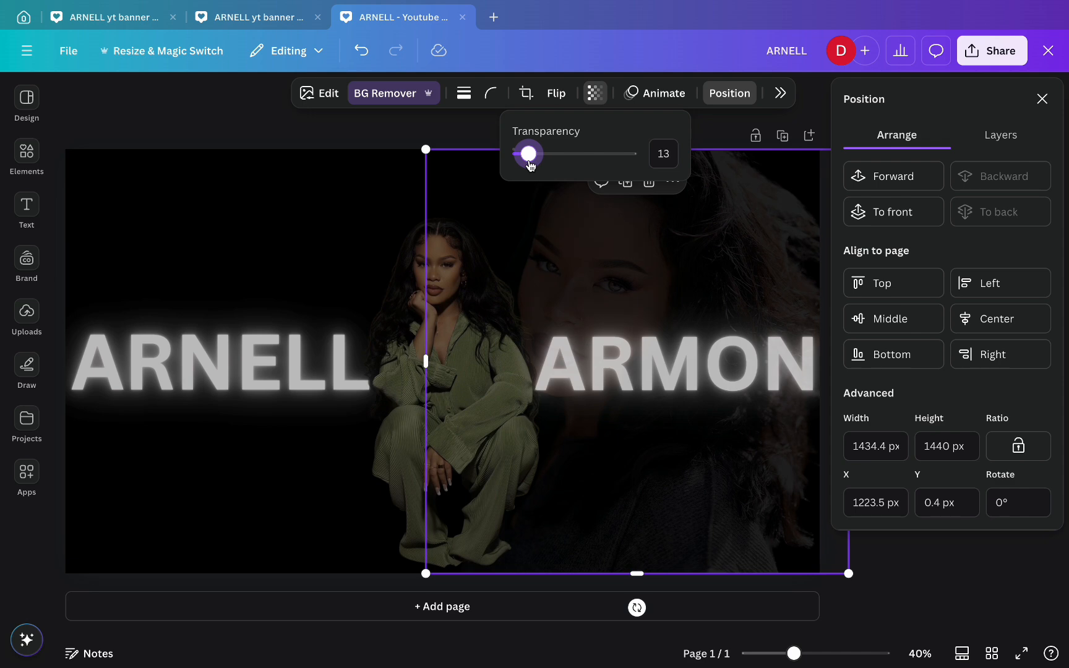
pyautogui.click(487, 161)
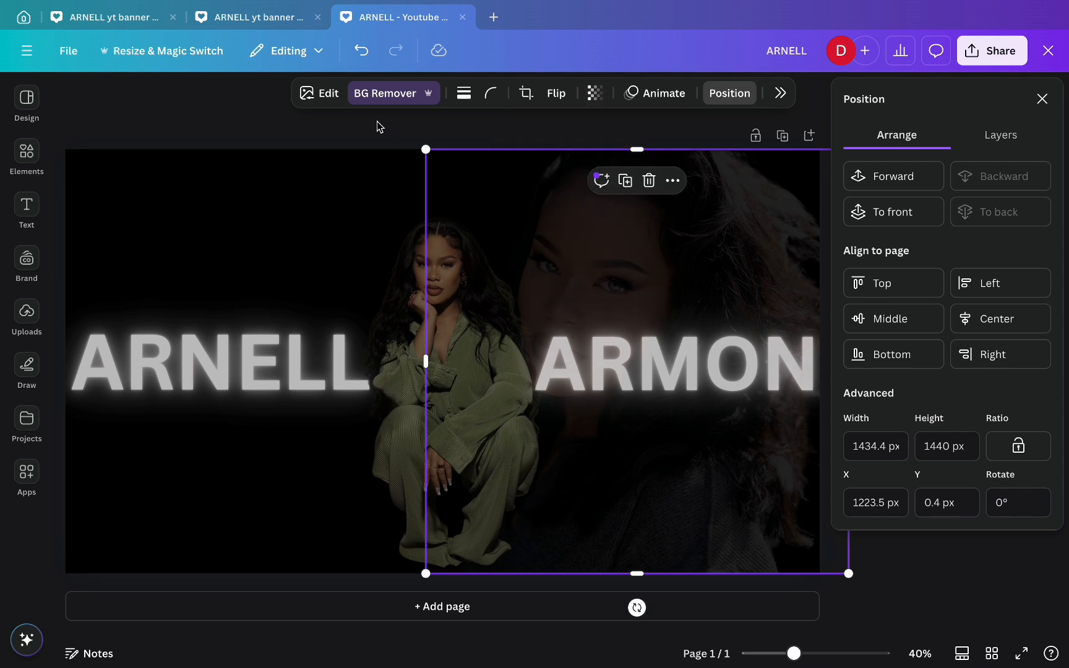
pyautogui.click(1042, 100)
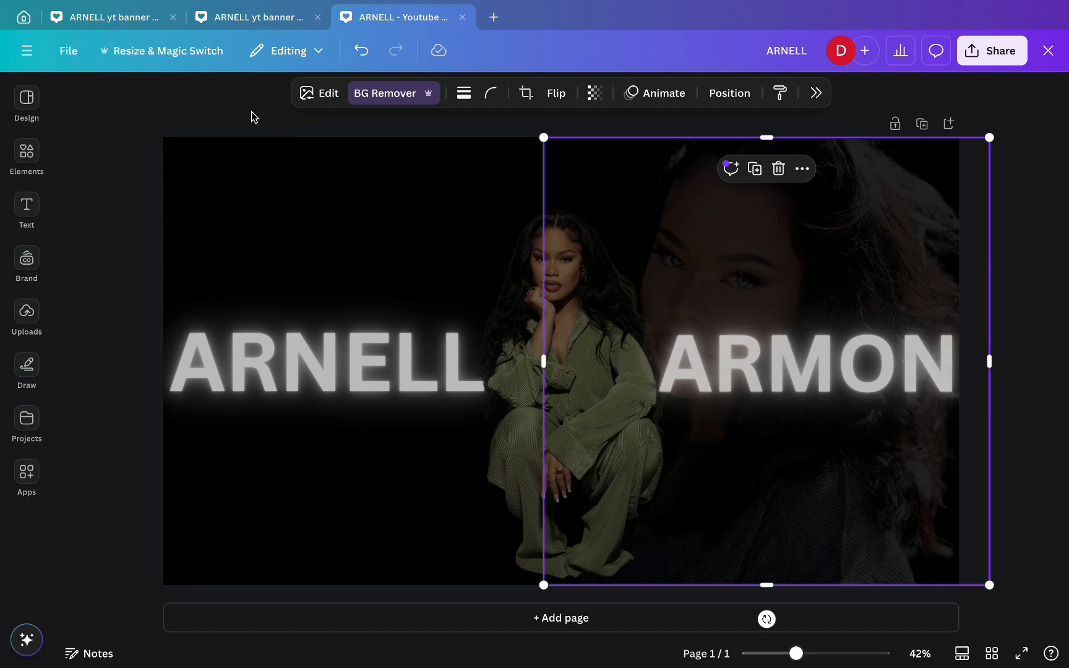
pyautogui.click(225, 119)
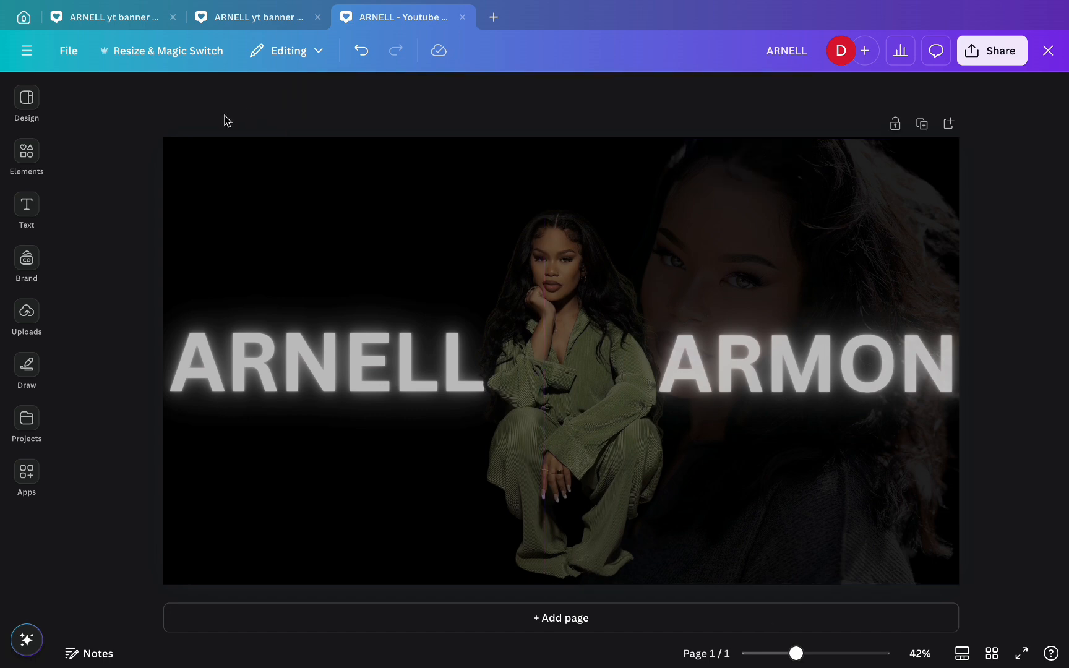
pyautogui.click(26, 315)
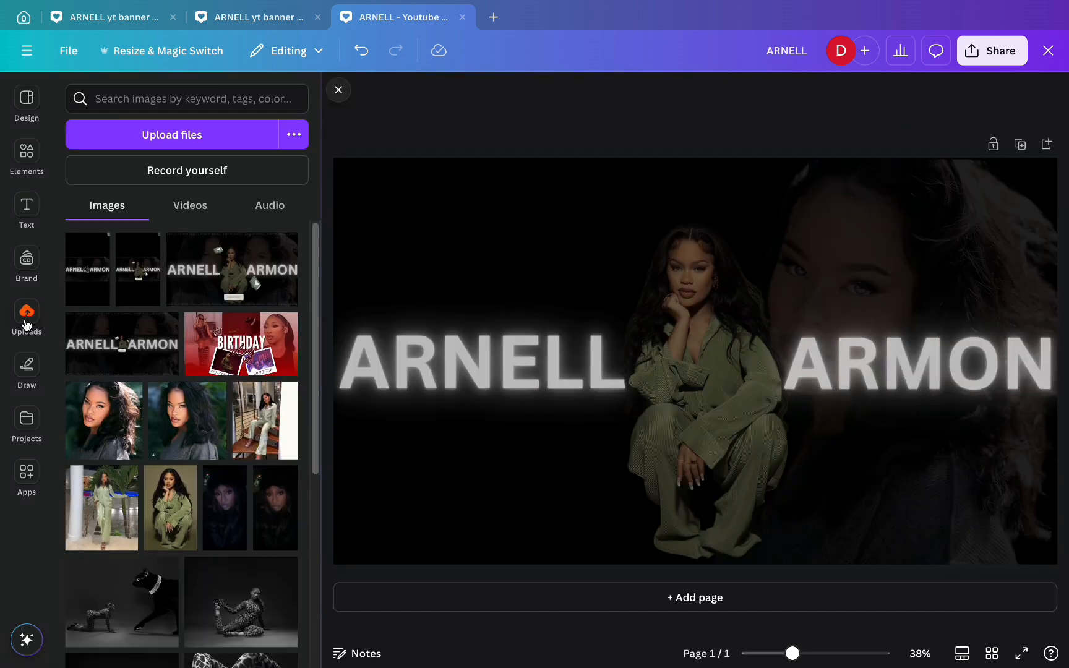
# - Add another background-free close-up portrait, enlarge it, flip it horizontally and move it left
pyautogui.click(160, 418)
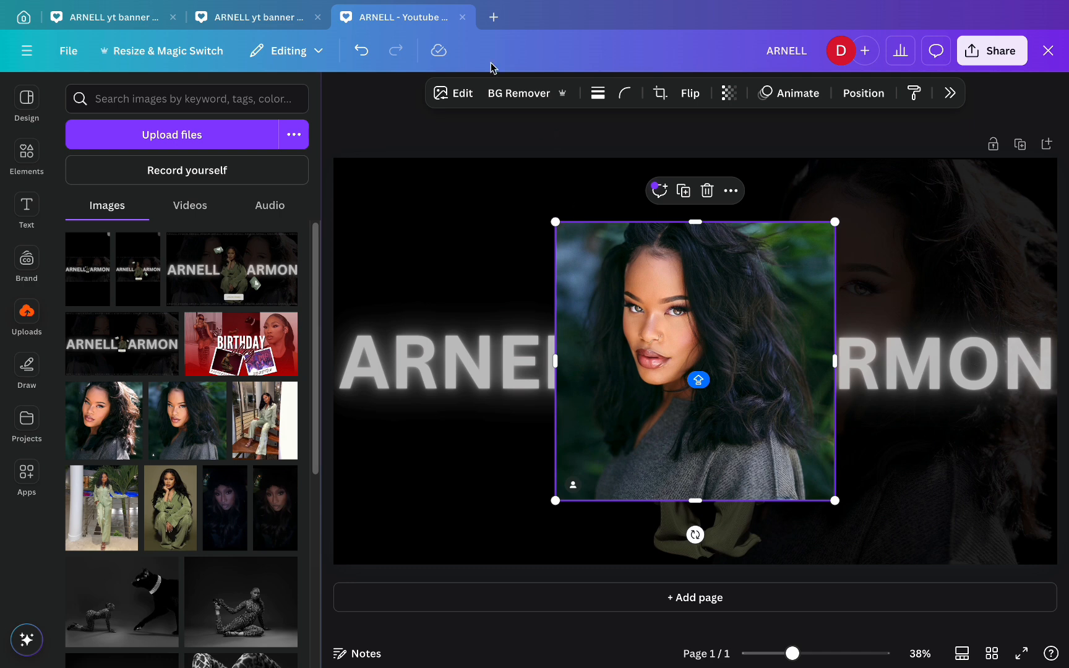
pyautogui.click(339, 92)
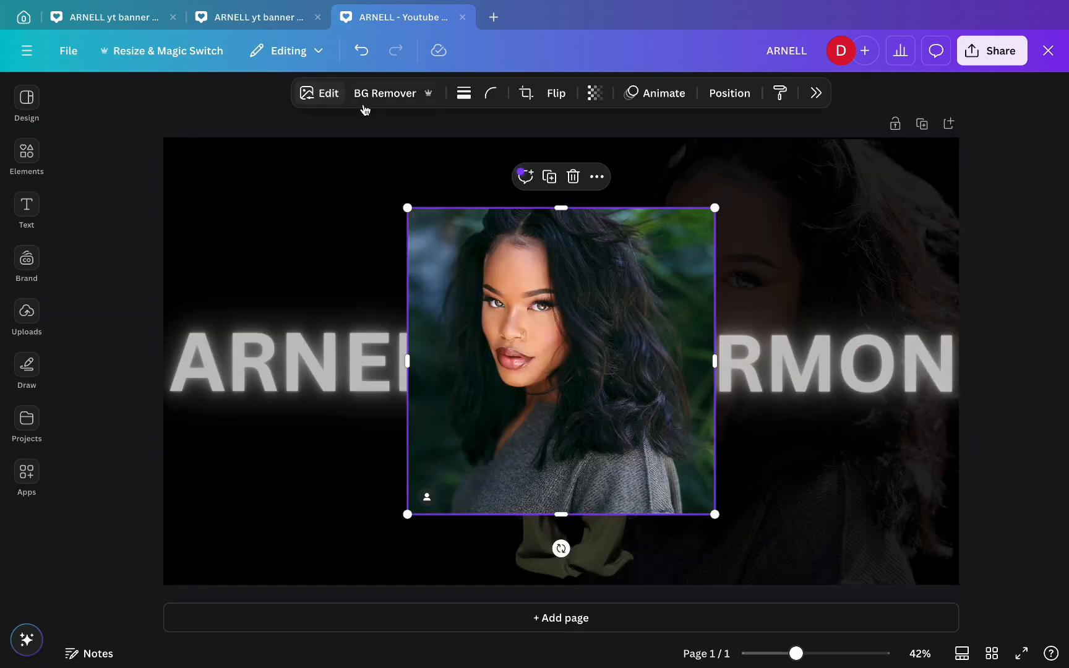
pyautogui.click(397, 99)
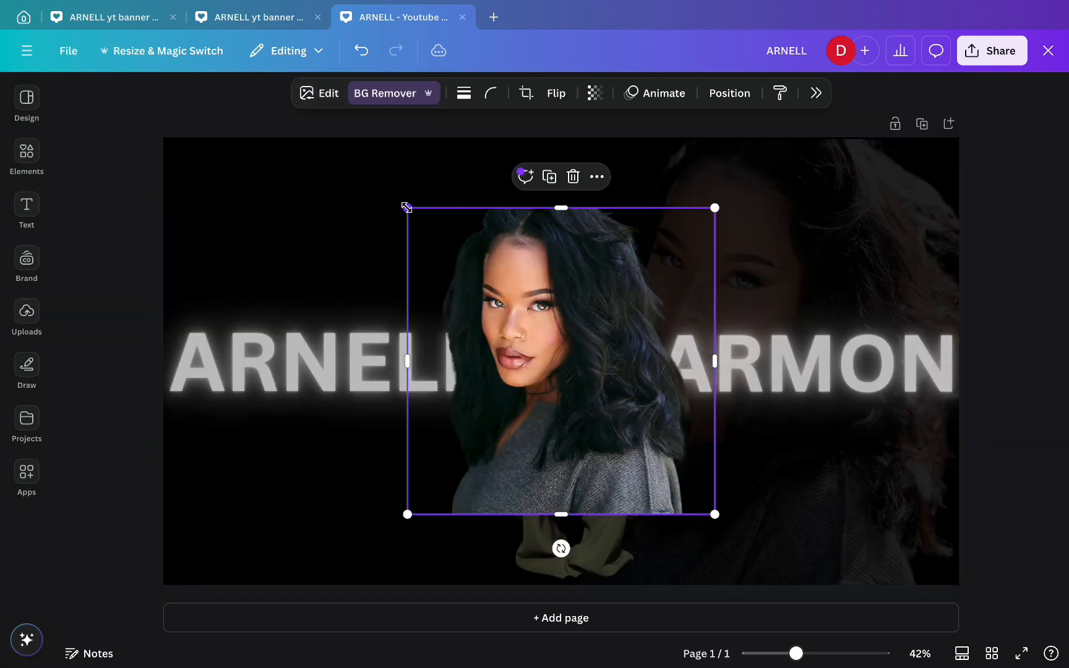
pyautogui.moveTo(406, 206); pyautogui.dragTo(323, 149)
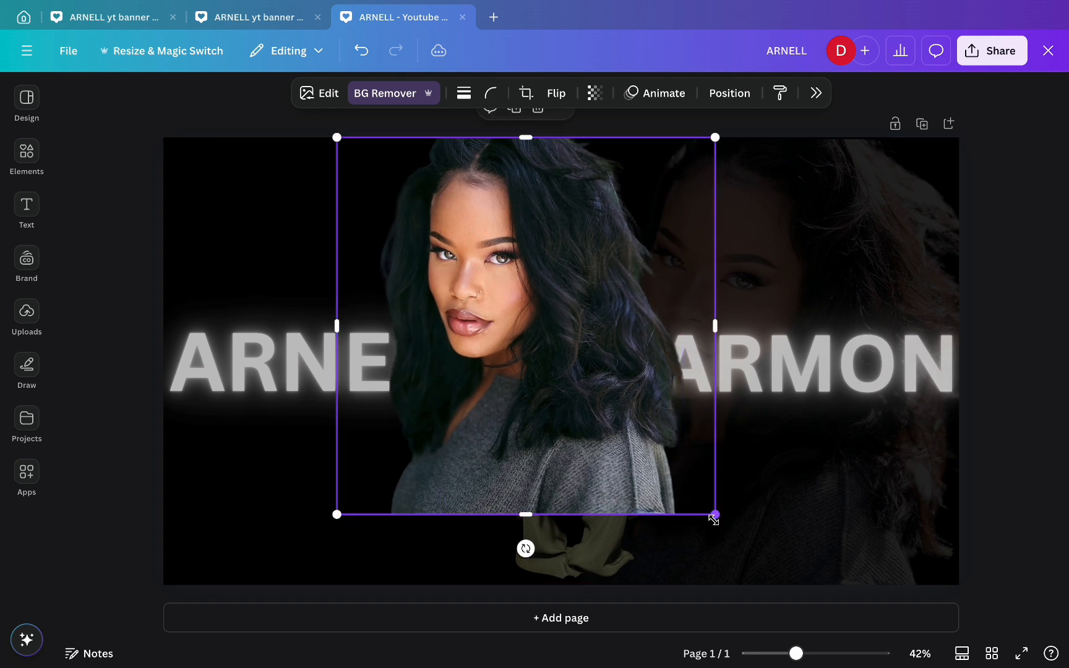
pyautogui.moveTo(716, 519); pyautogui.dragTo(771, 602)
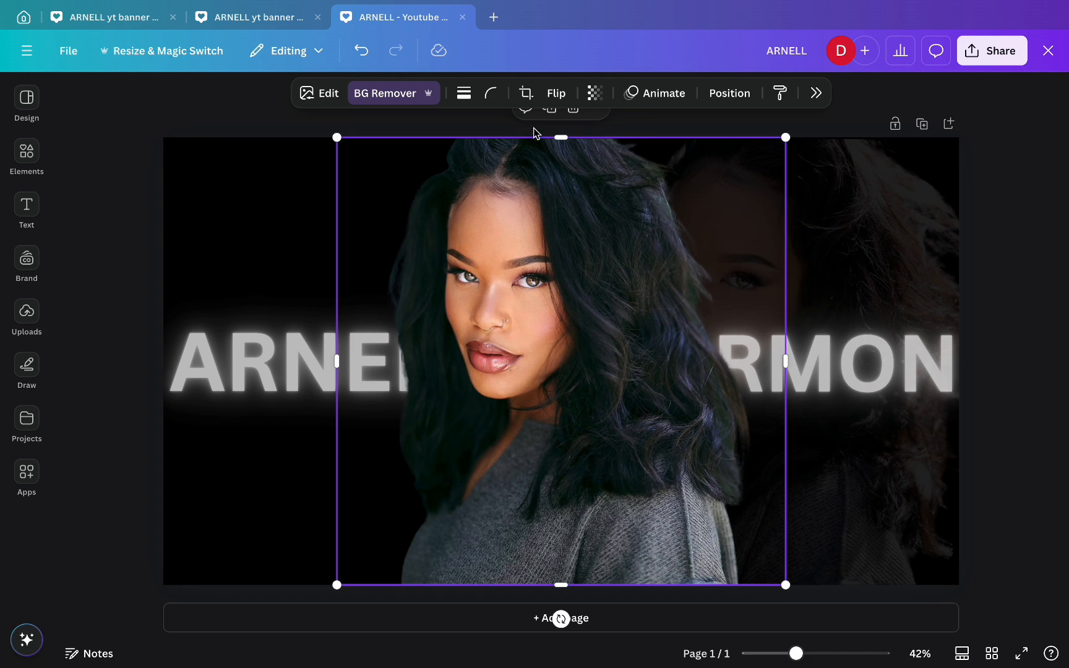
pyautogui.click(556, 94)
pyautogui.click(563, 136)
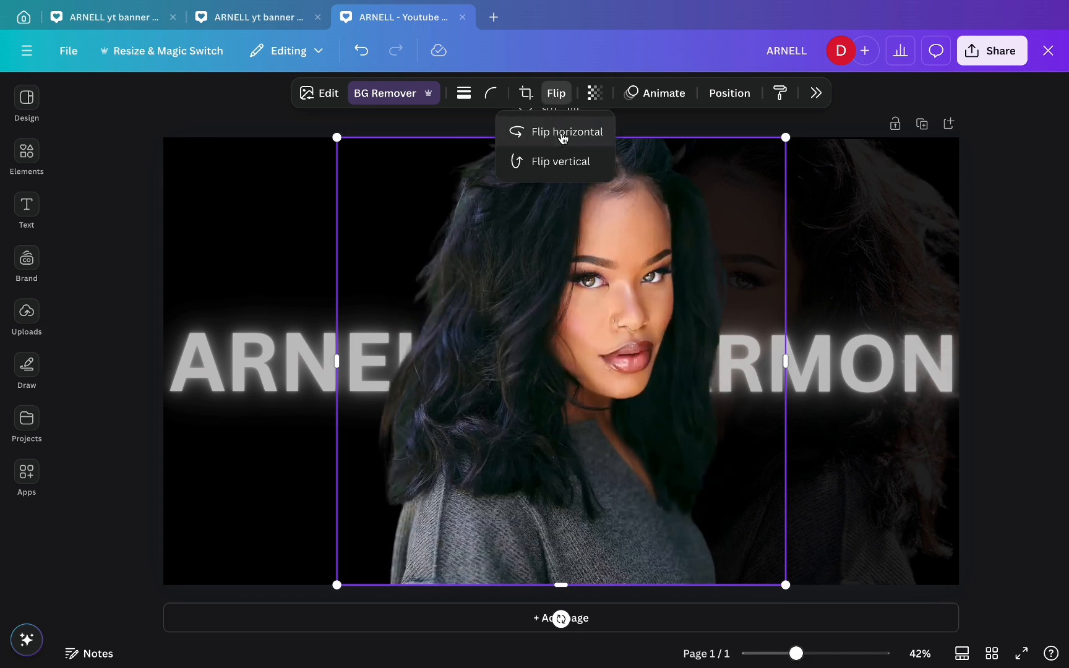
pyautogui.moveTo(577, 331); pyautogui.dragTo(381, 329)
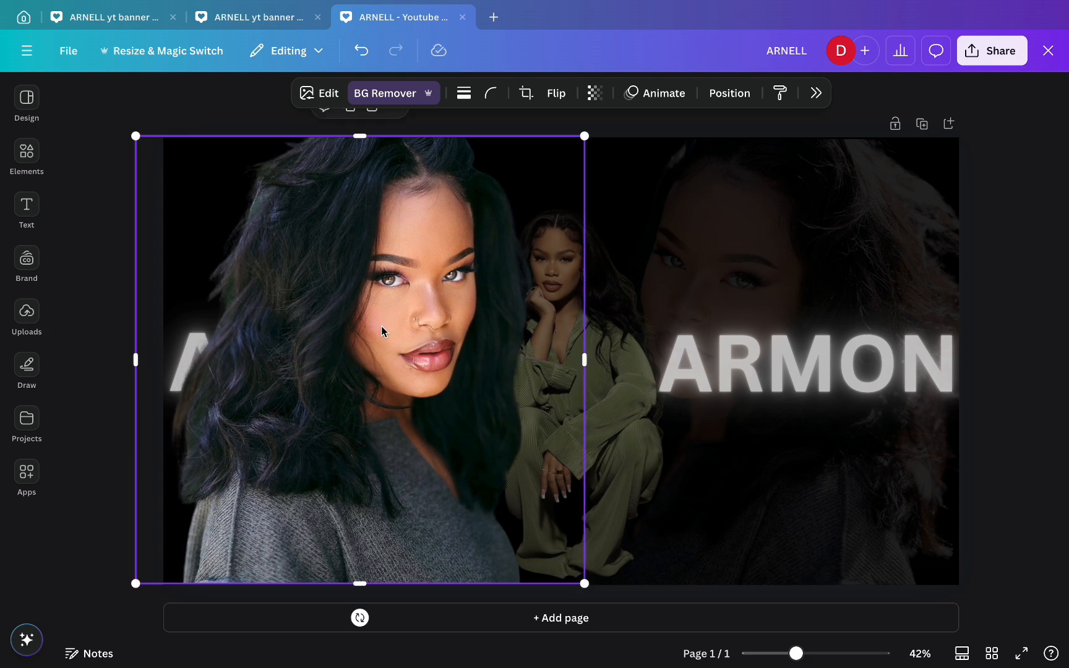
# - Send the left portrait behind ARNELL, fade it, and stretch the right portrait up to the page top
pyautogui.click(726, 93)
pyautogui.click(975, 177)
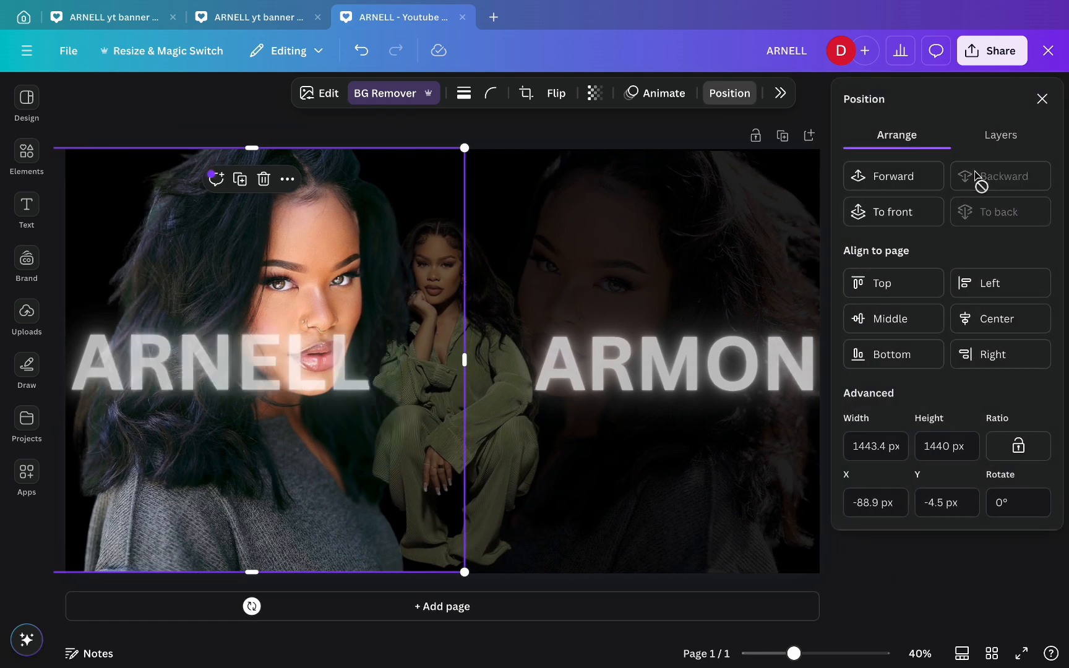
pyautogui.click(595, 93)
pyautogui.moveTo(641, 162); pyautogui.dragTo(531, 164)
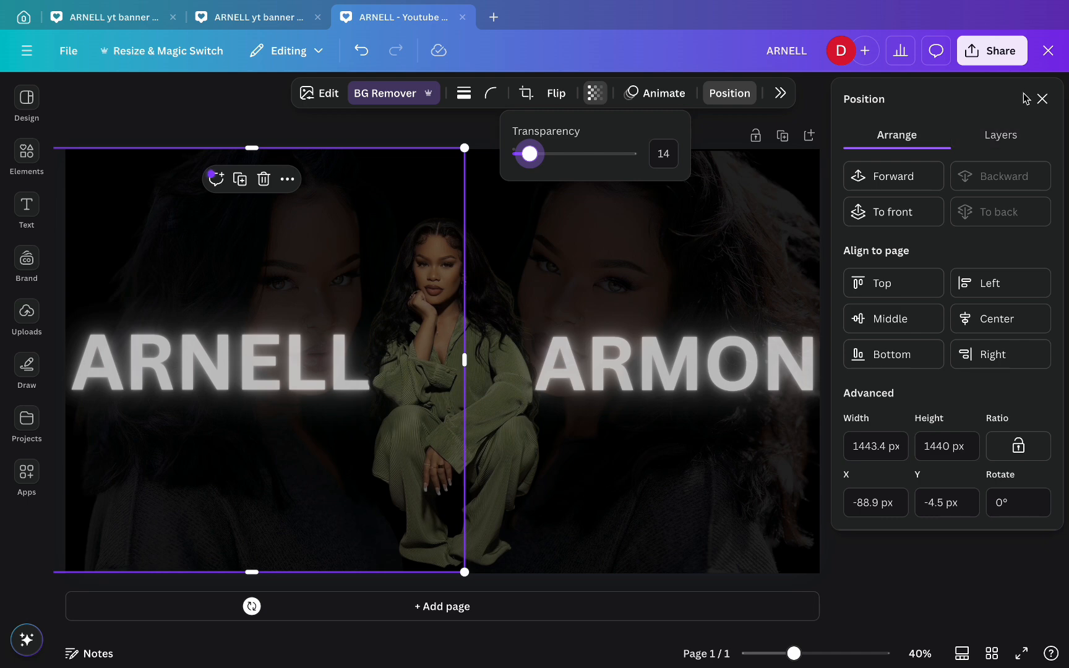
pyautogui.click(1041, 99)
pyautogui.click(1013, 168)
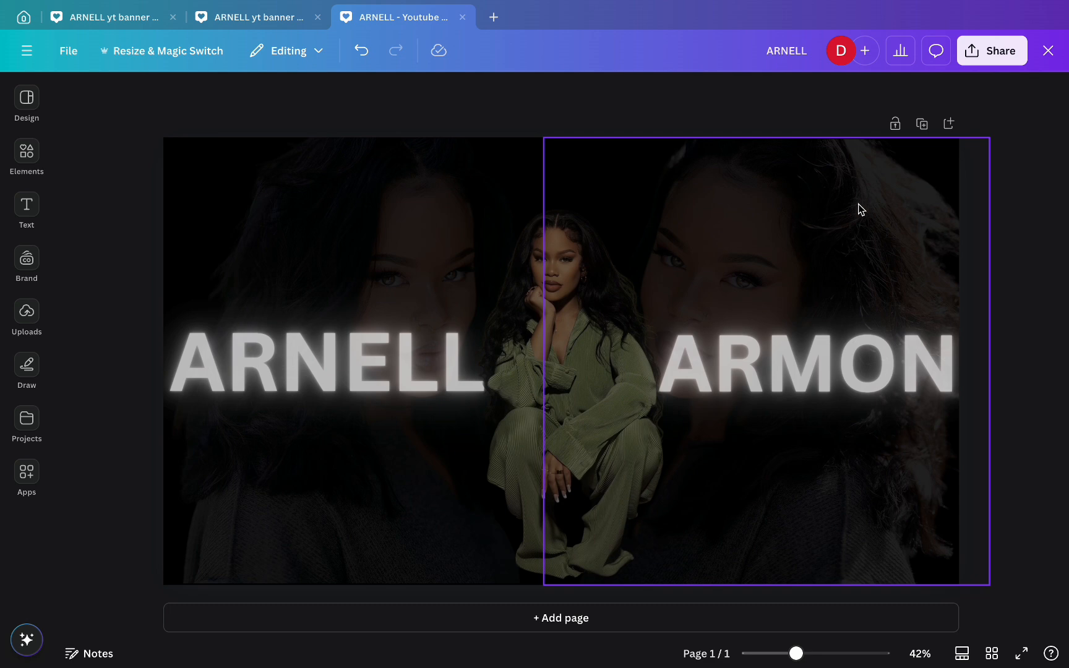
pyautogui.moveTo(757, 227); pyautogui.dragTo(759, 240)
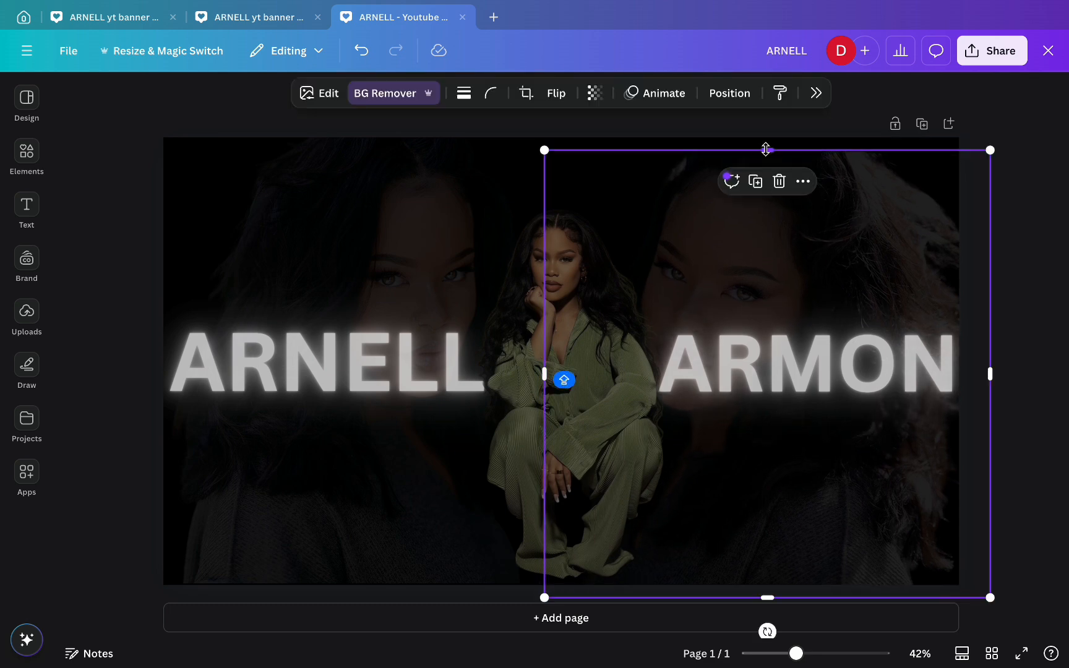
pyautogui.moveTo(766, 150); pyautogui.dragTo(766, 138)
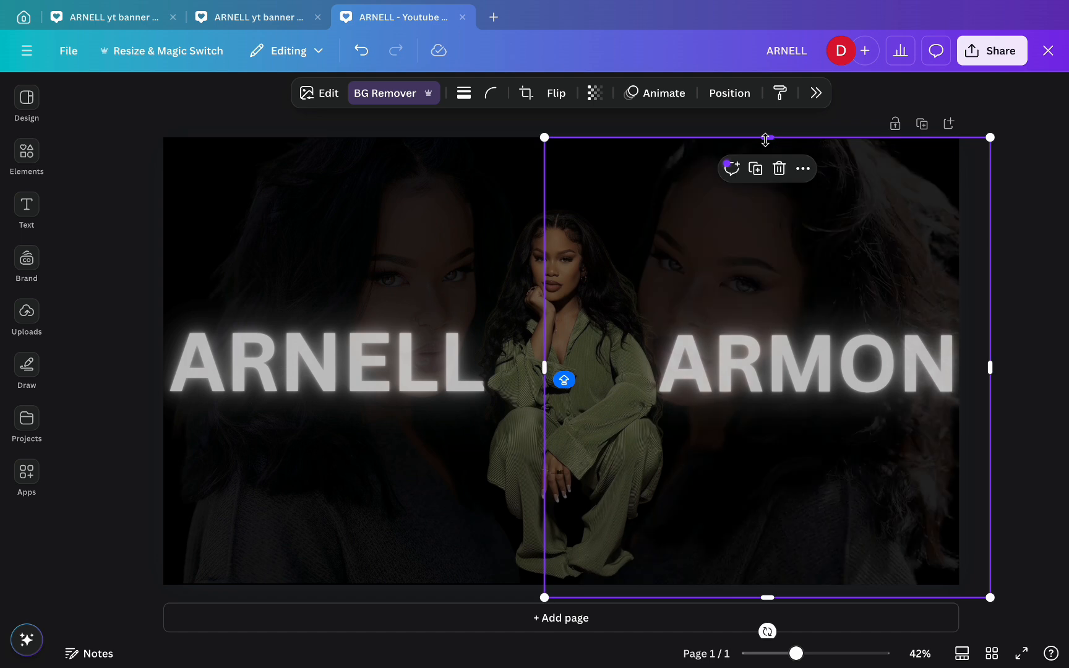
pyautogui.click(208, 113)
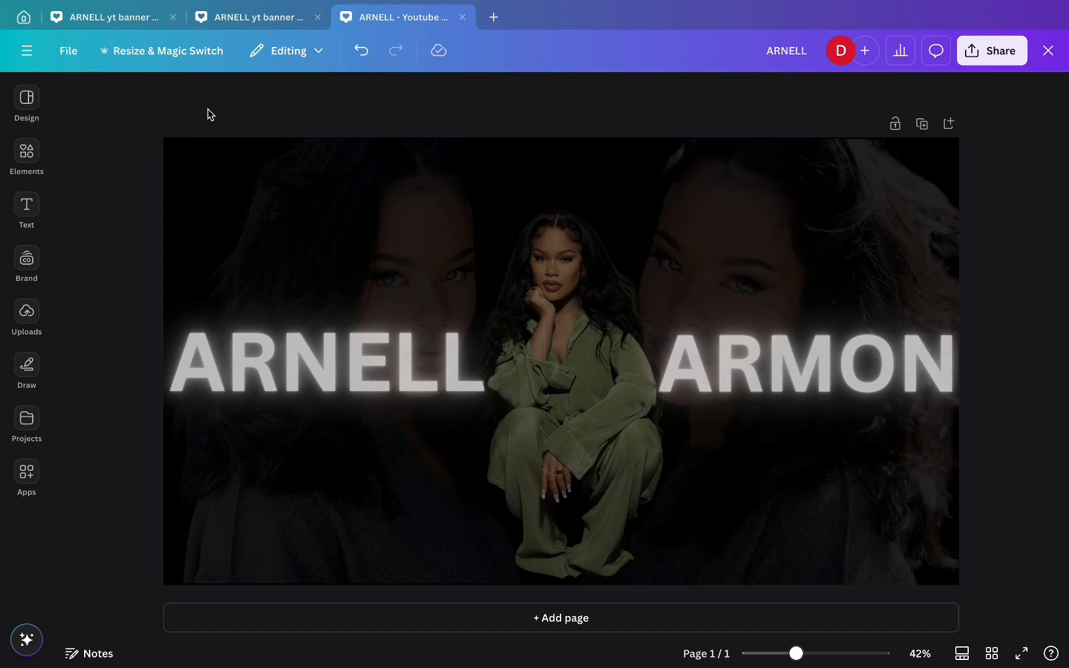
pyautogui.click(39, 205)
pyautogui.click(111, 283)
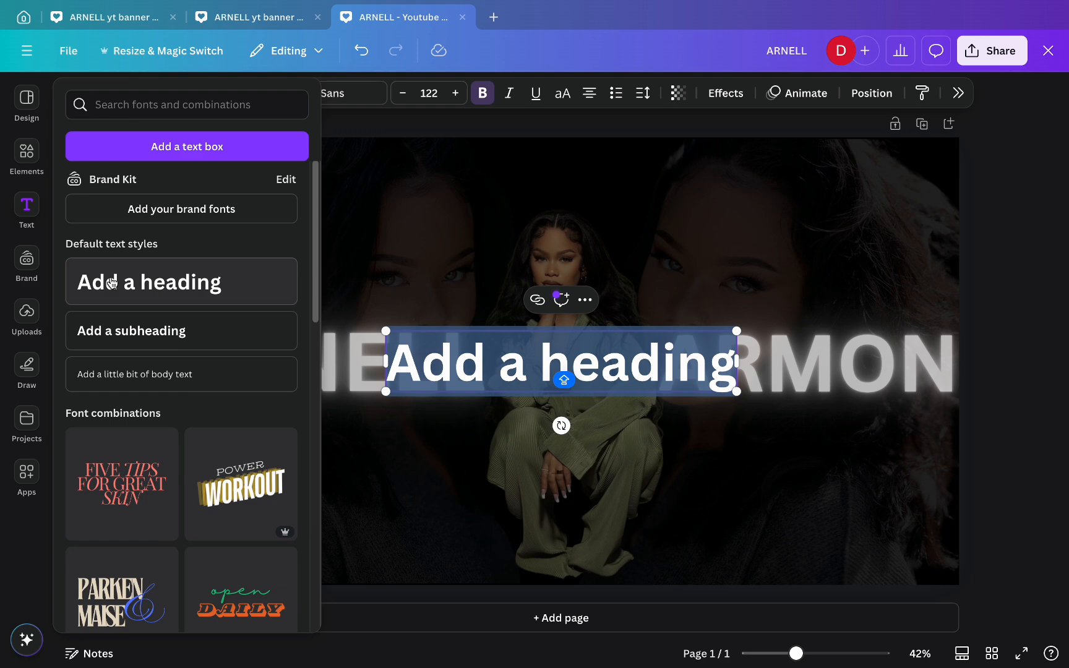
pyautogui.write('A')
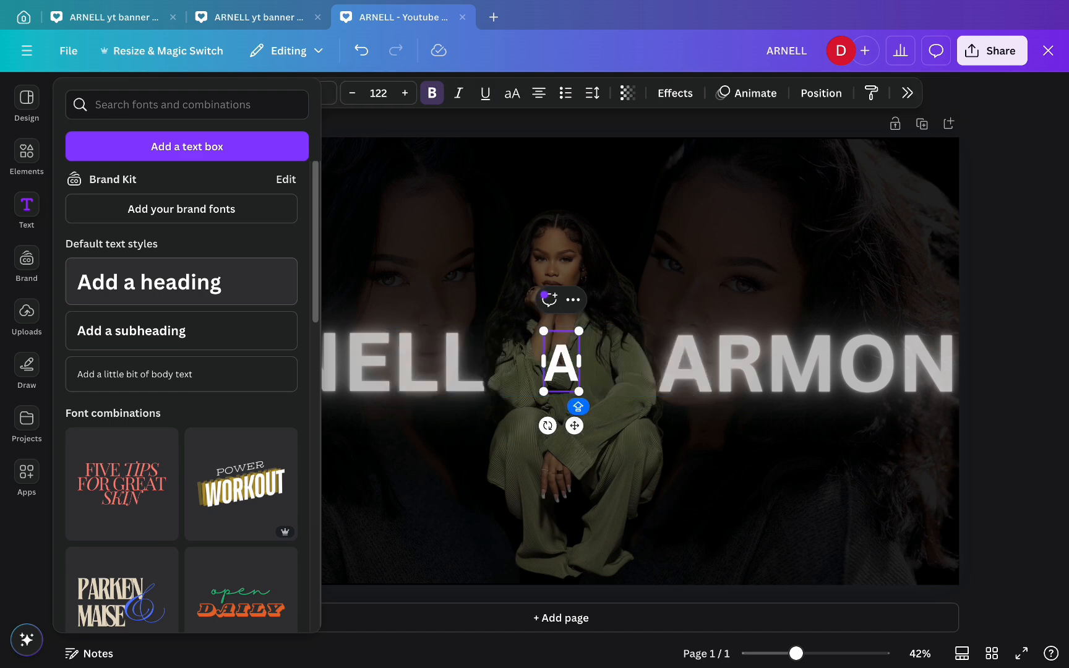
pyautogui.write('RNE')
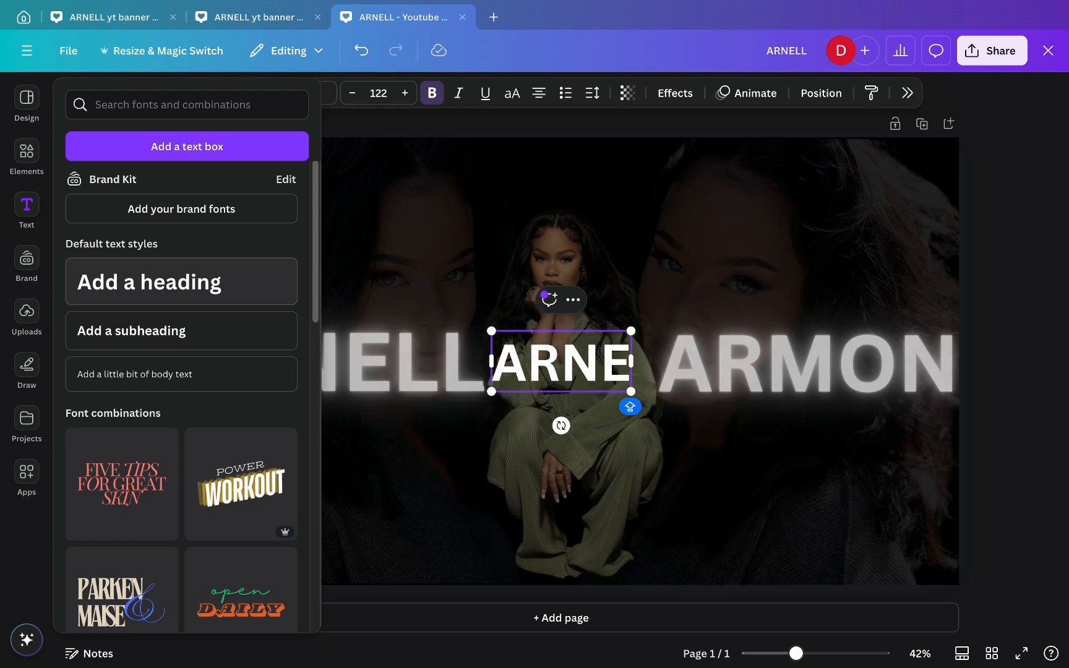
pyautogui.write('LL')
pyautogui.click(27, 97)
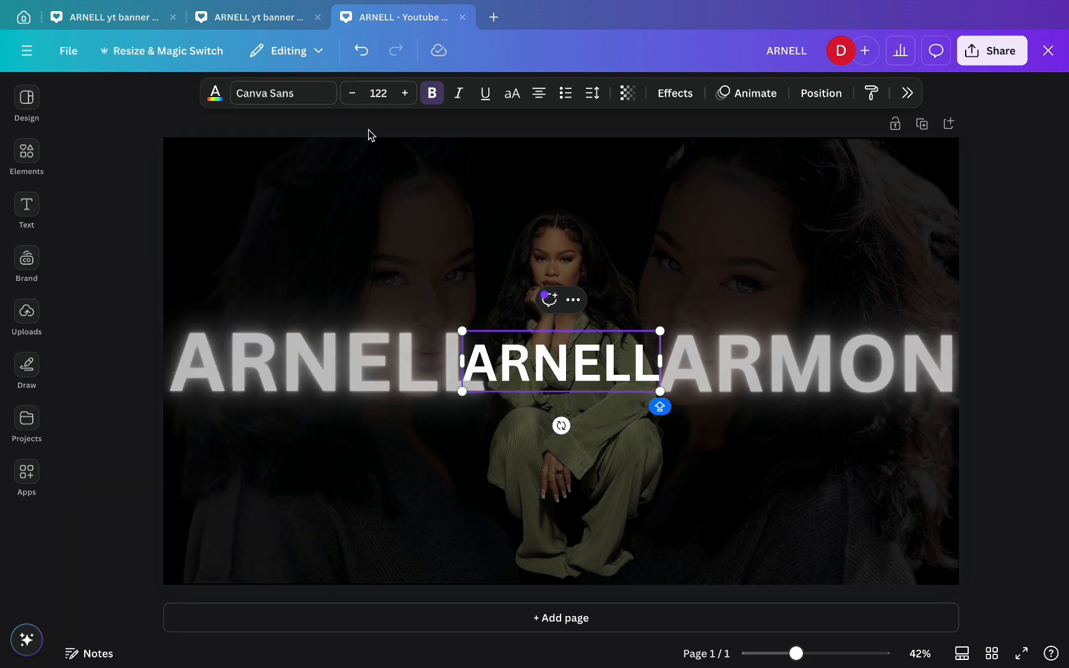
pyautogui.write('ARMON')
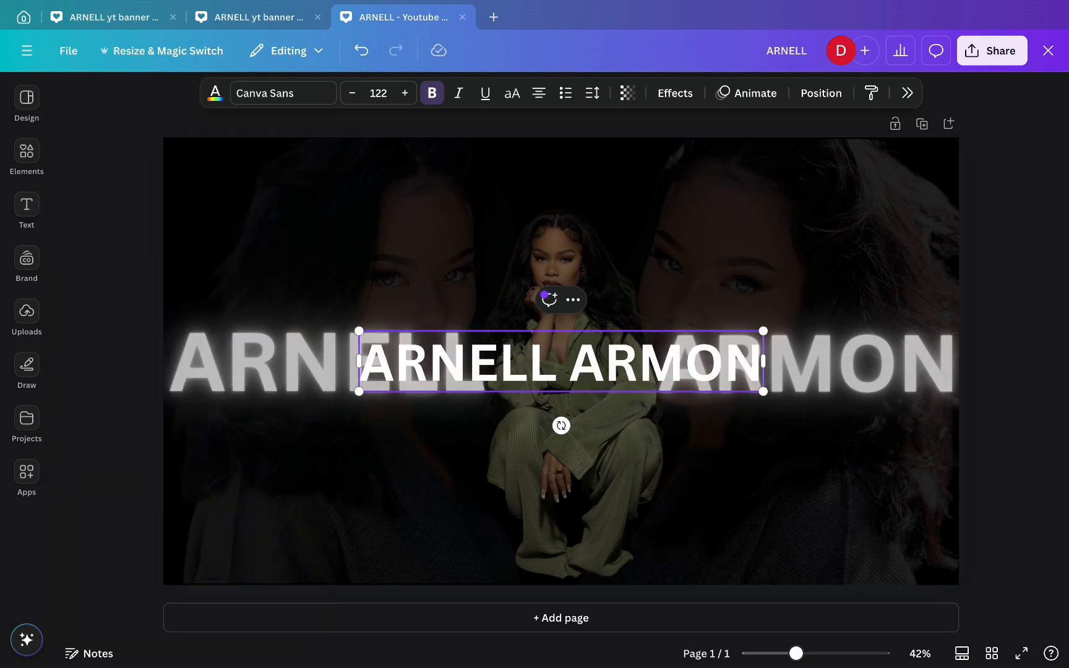
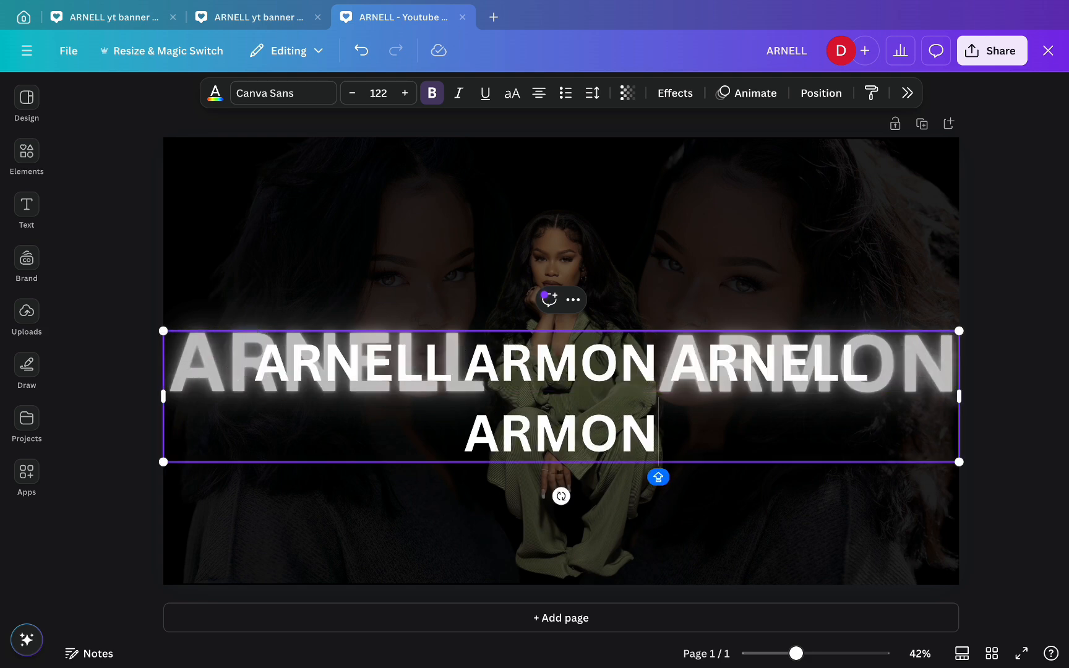
pyautogui.write(' ARNEL')
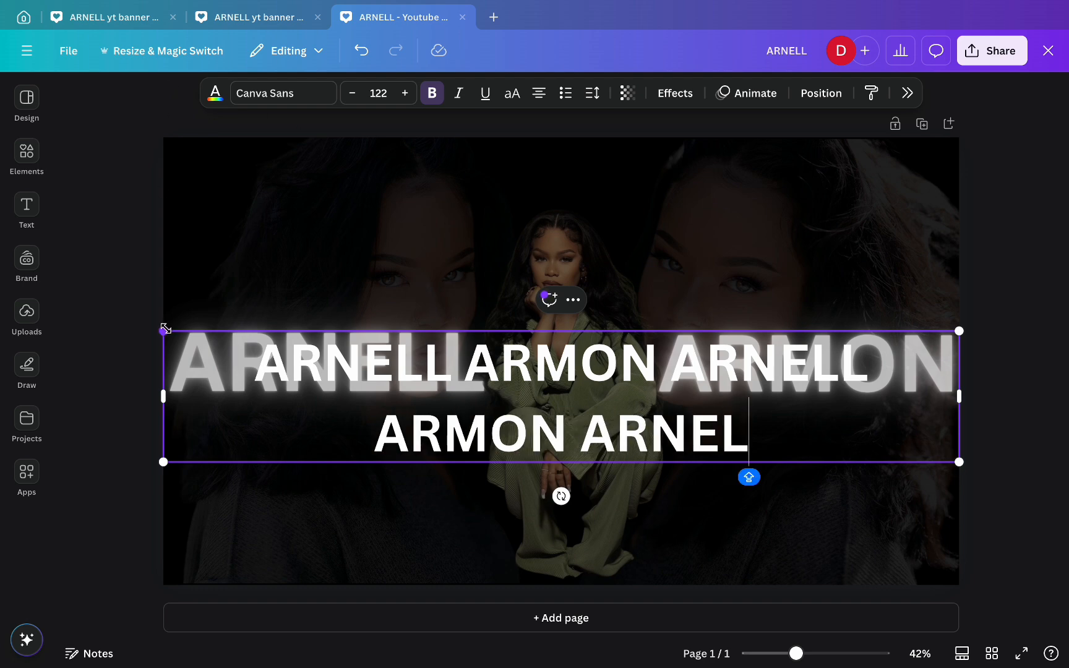
# - Shrink the name strip to a single line and snap it to the banner's top-left corner
pyautogui.moveTo(166, 327); pyautogui.dragTo(369, 365)
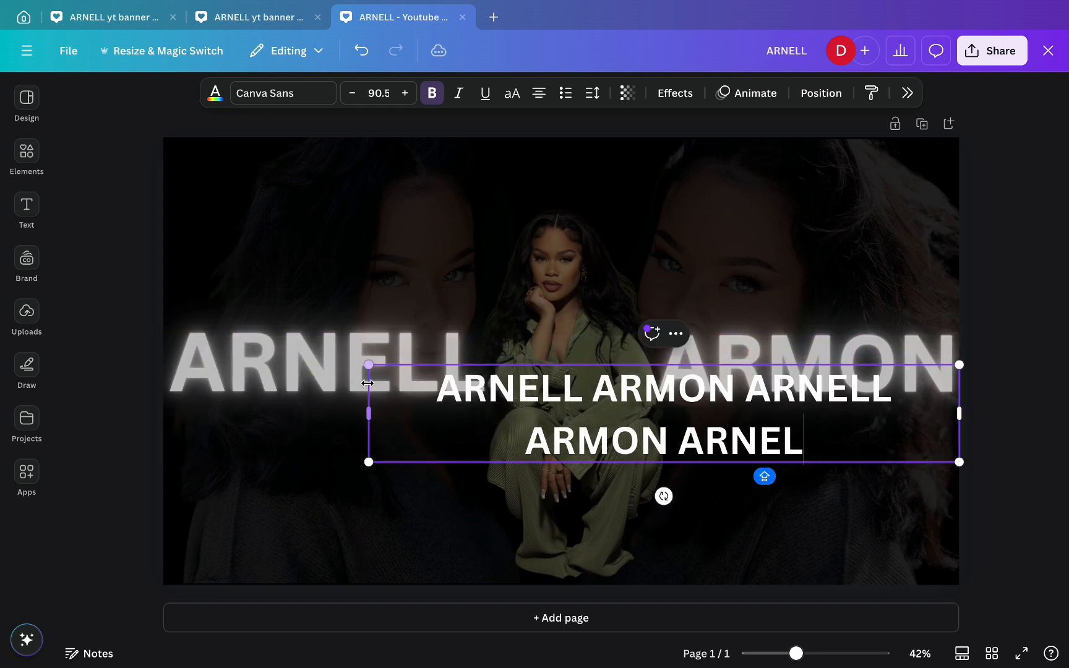
pyautogui.moveTo(368, 411); pyautogui.dragTo(486, 425)
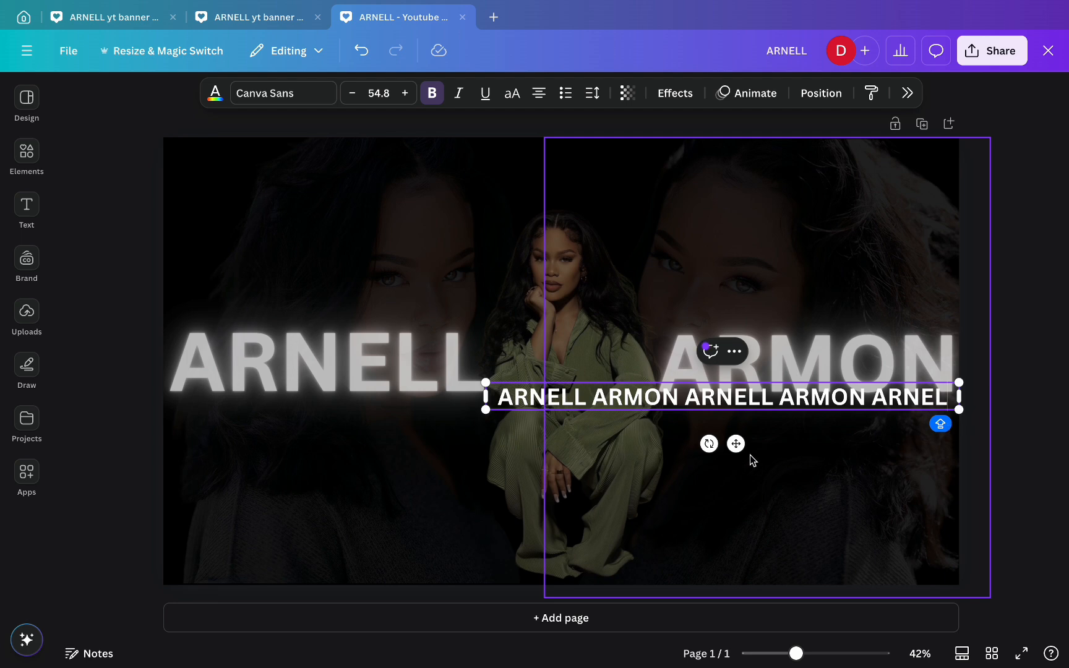
pyautogui.moveTo(736, 444); pyautogui.dragTo(444, 212)
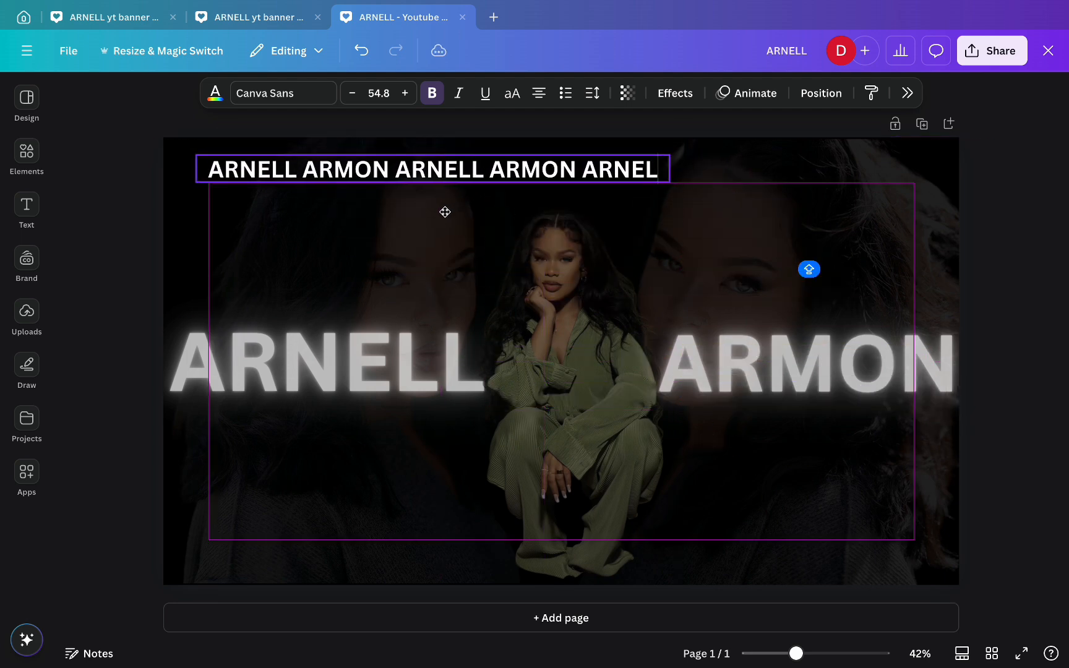
pyautogui.moveTo(196, 154); pyautogui.dragTo(321, 179)
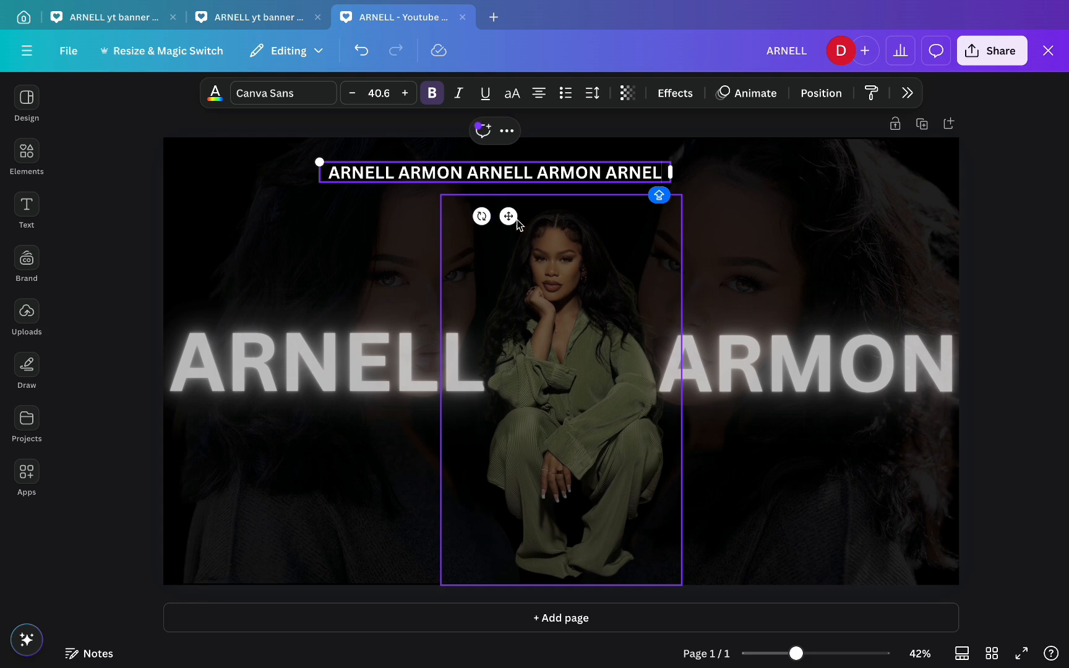
pyautogui.moveTo(507, 215); pyautogui.dragTo(364, 198)
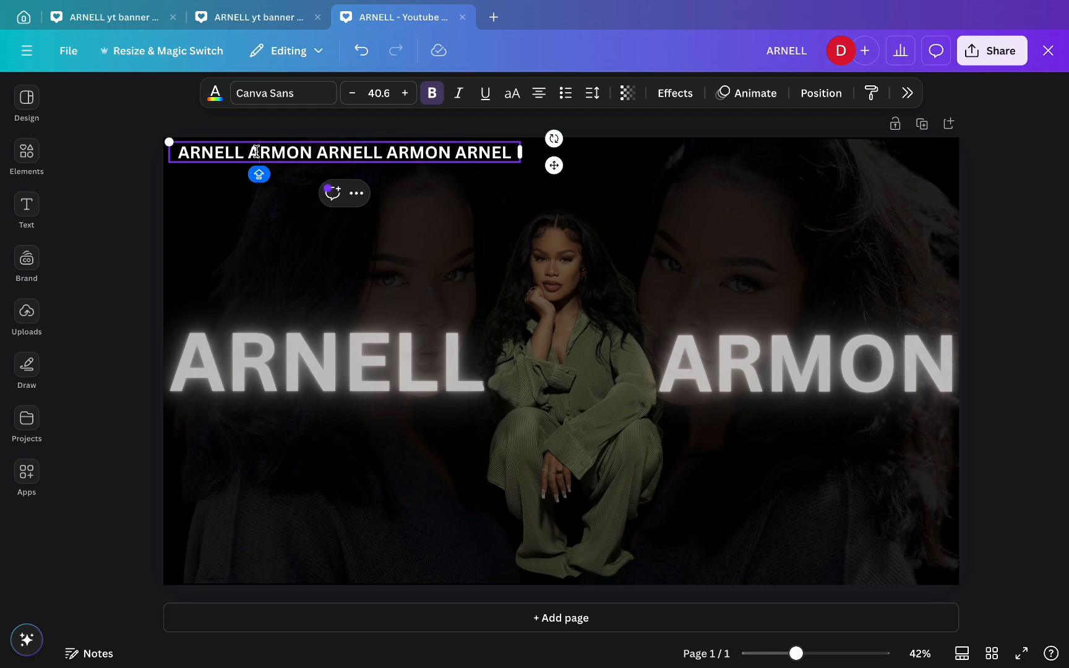
pyautogui.click(213, 126)
pyautogui.moveTo(212, 158); pyautogui.dragTo(201, 151)
pyautogui.click(111, 186)
pyautogui.click(203, 151)
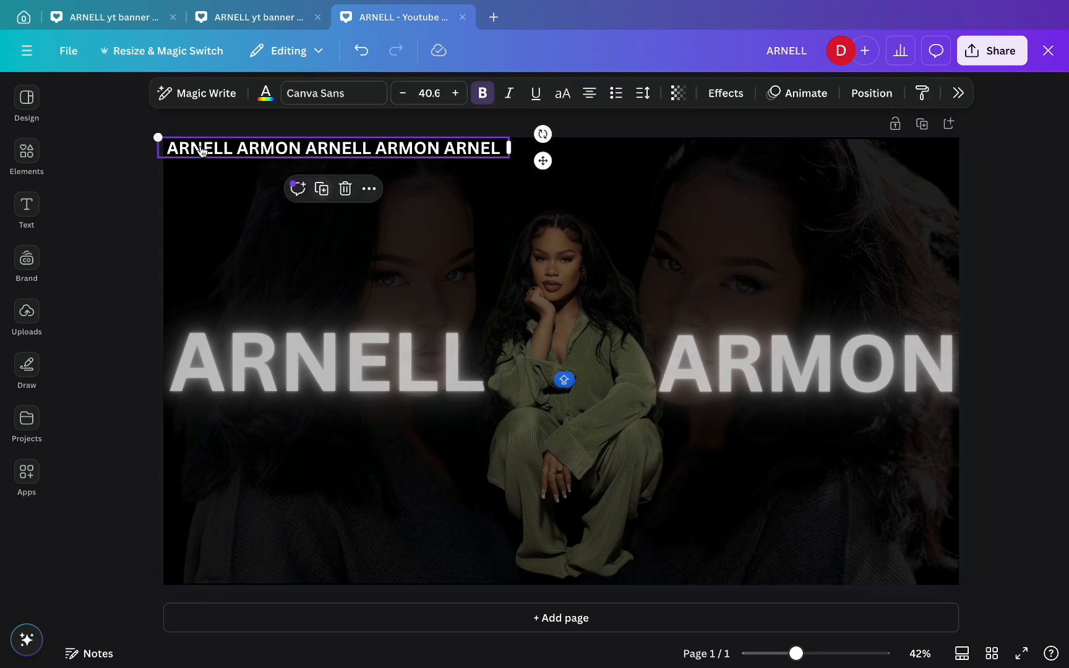
pyautogui.moveTo(159, 138); pyautogui.dragTo(207, 154)
pyautogui.moveTo(501, 147); pyautogui.dragTo(960, 148)
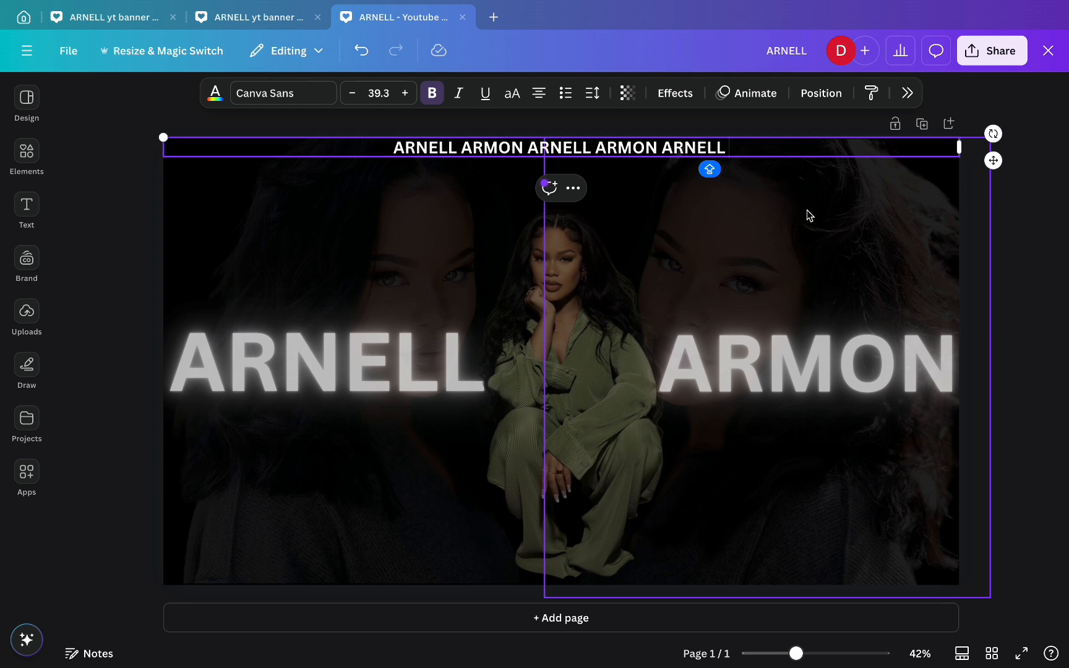
pyautogui.write('ARMON')
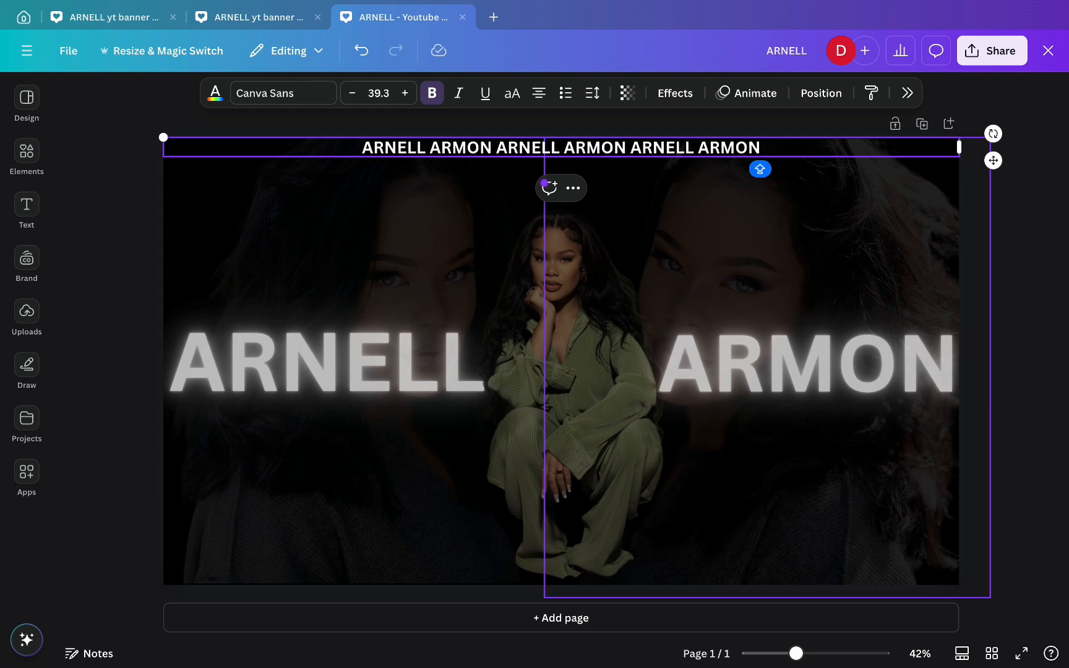
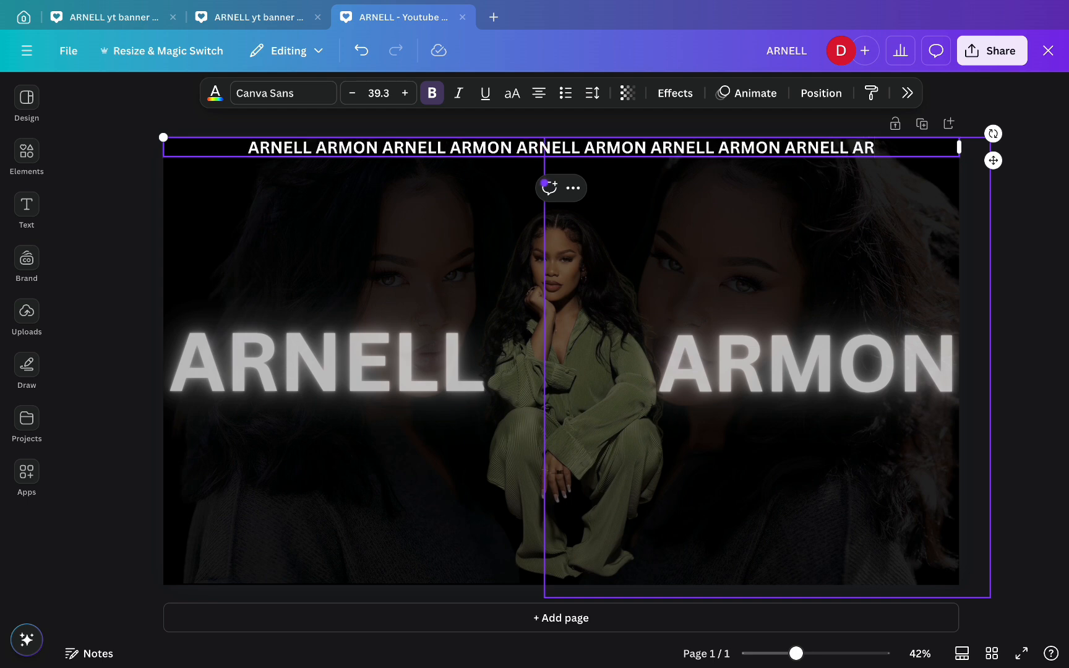
pyautogui.write(' ARNE')
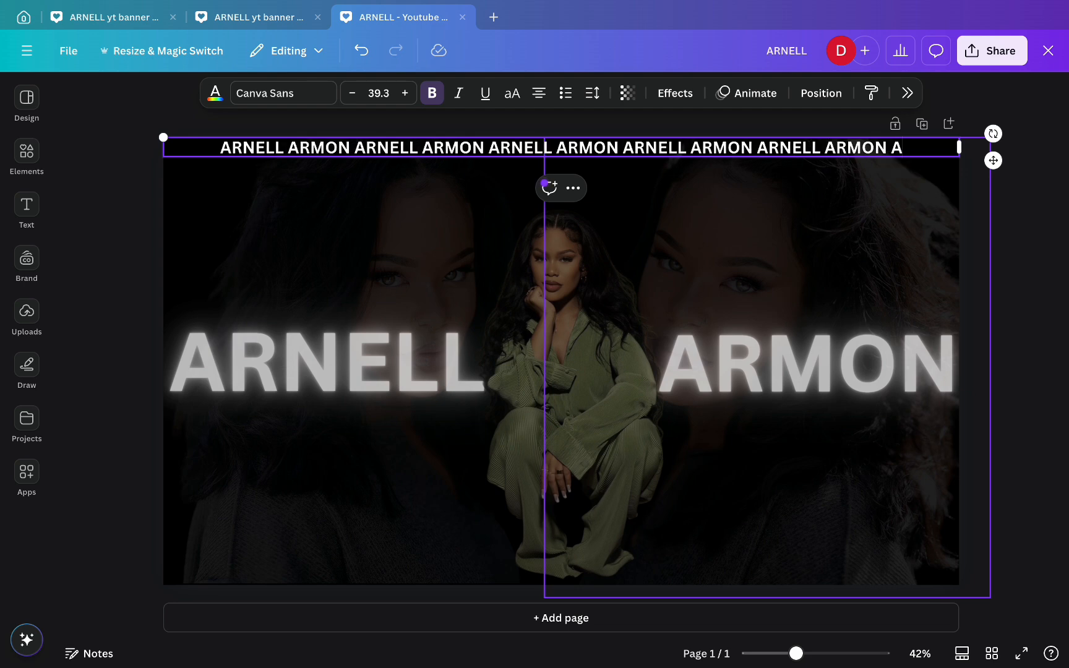
pyautogui.write('LL ARM')
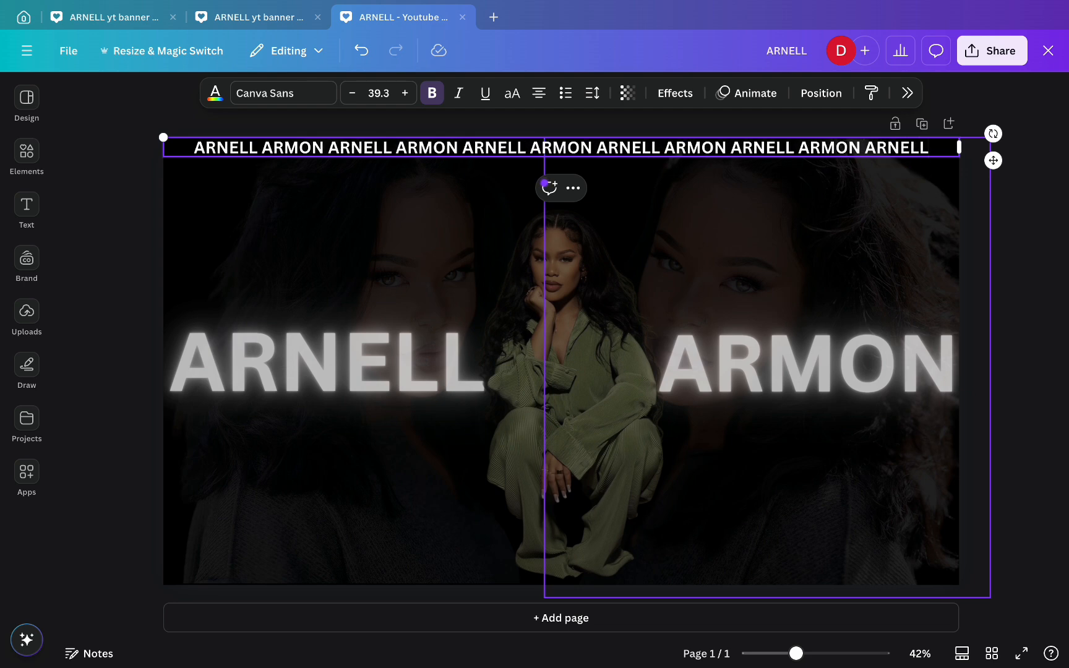
pyautogui.write('O')
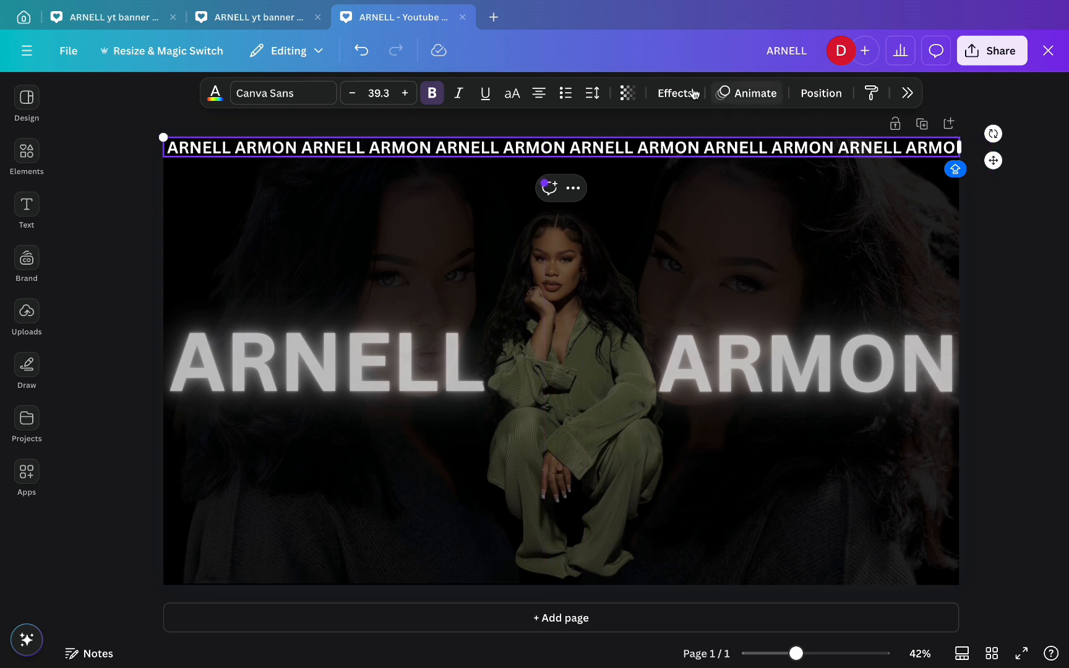
# - Fade the top name strip to about 13 transparency
pyautogui.click(627, 93)
pyautogui.moveTo(674, 156); pyautogui.dragTo(565, 159)
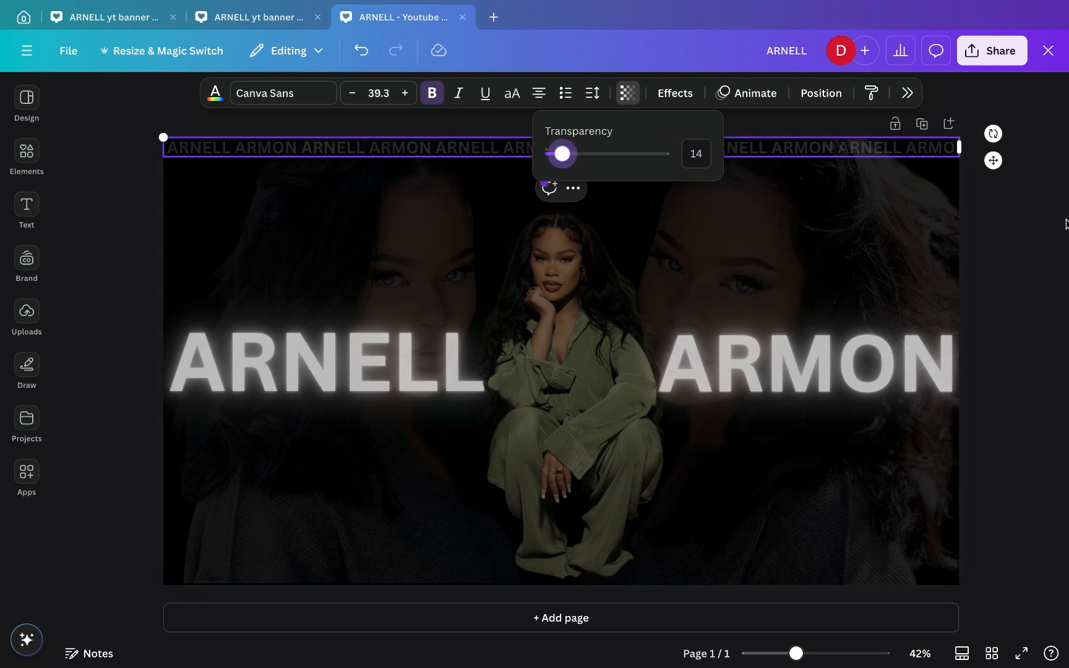
pyautogui.click(1034, 216)
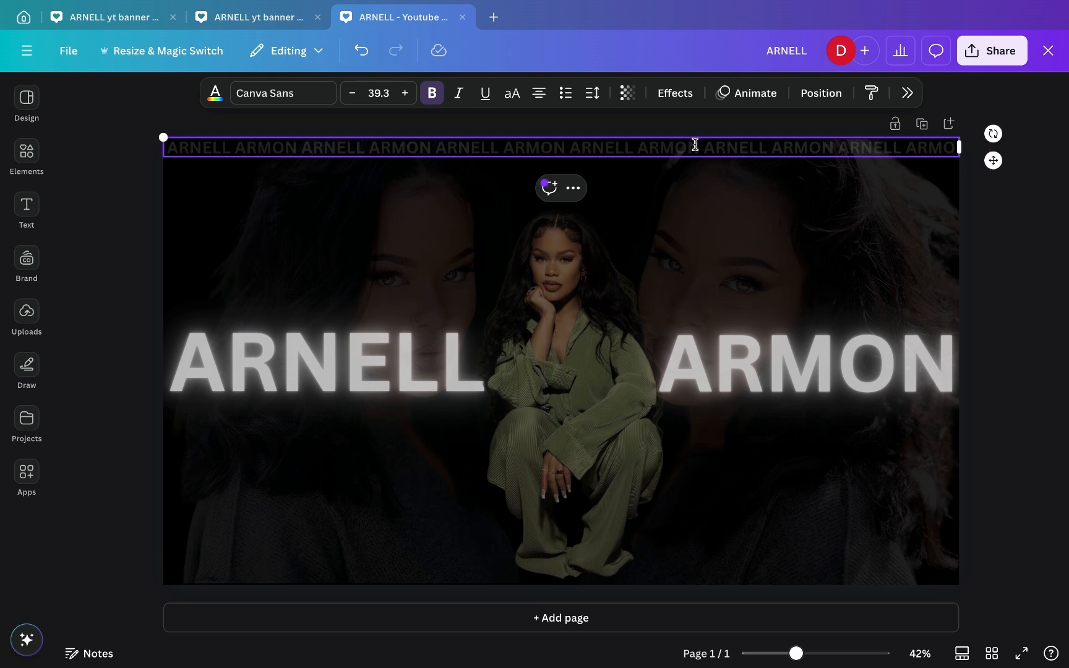
pyautogui.click(1026, 263)
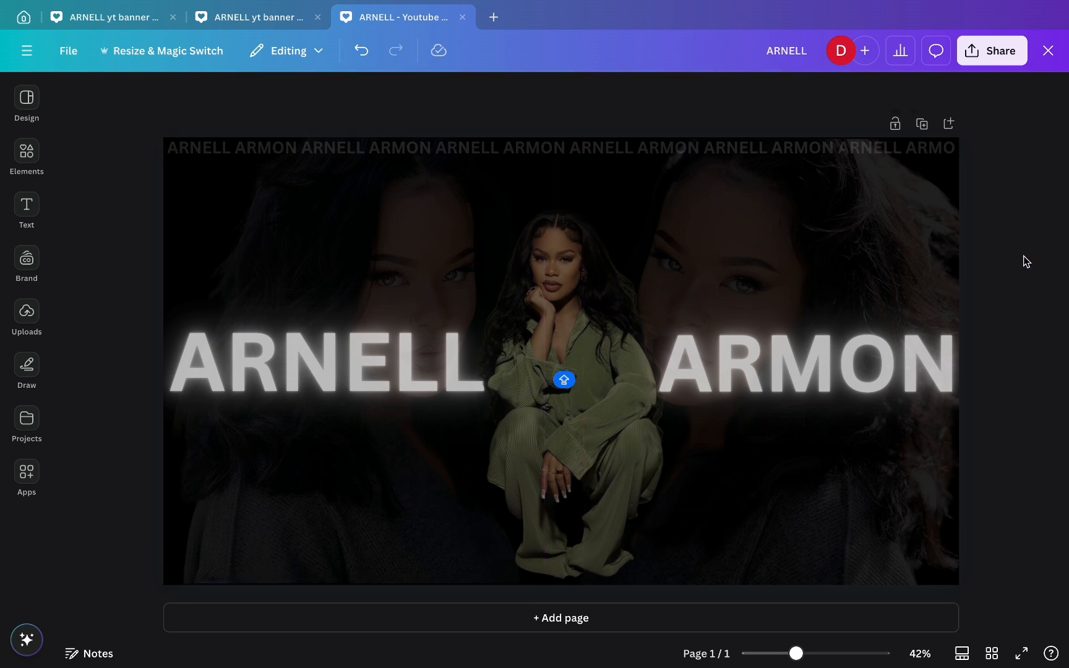
# - Duplicate the faded name strip and move the copy to the banner's bottom edge
pyautogui.click(444, 153)
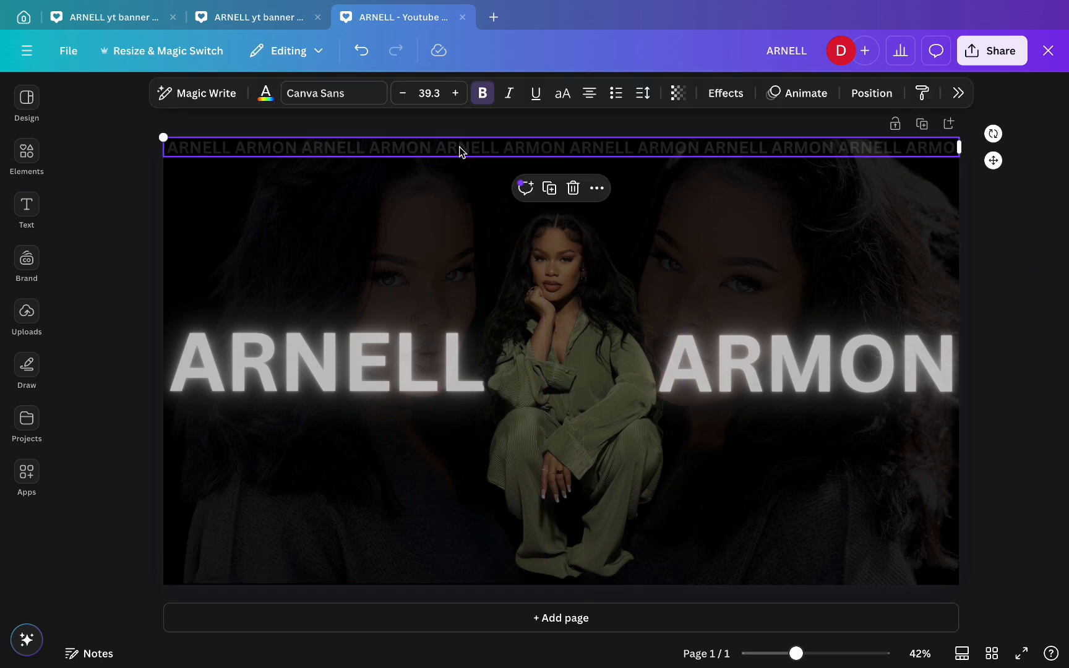
pyautogui.click(550, 189)
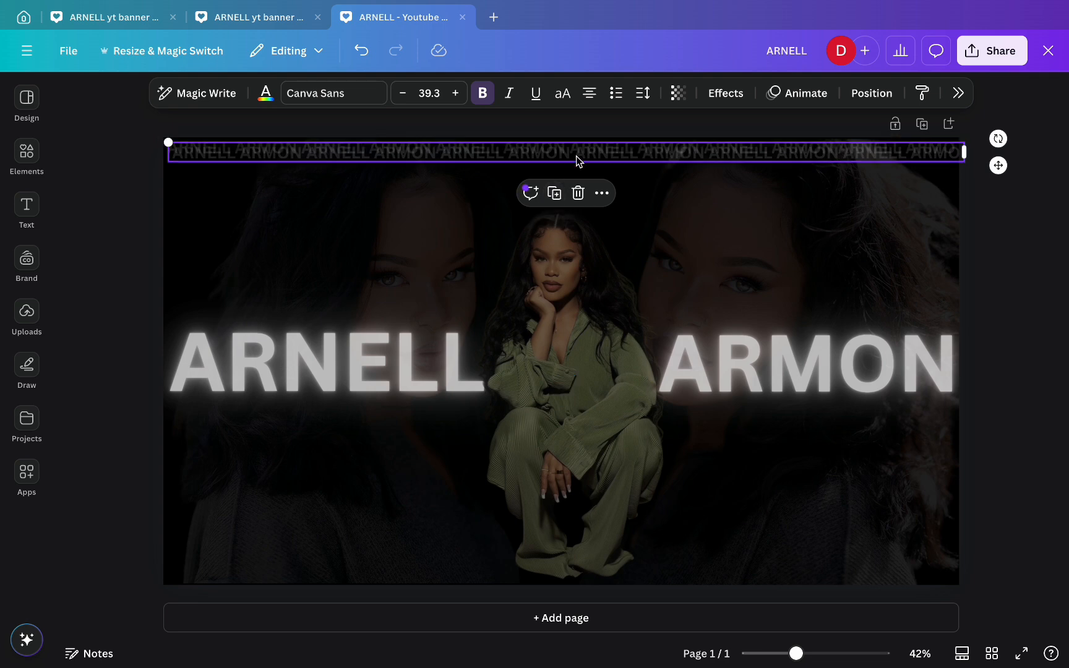
pyautogui.moveTo(575, 158); pyautogui.dragTo(573, 573)
pyautogui.click(1051, 567)
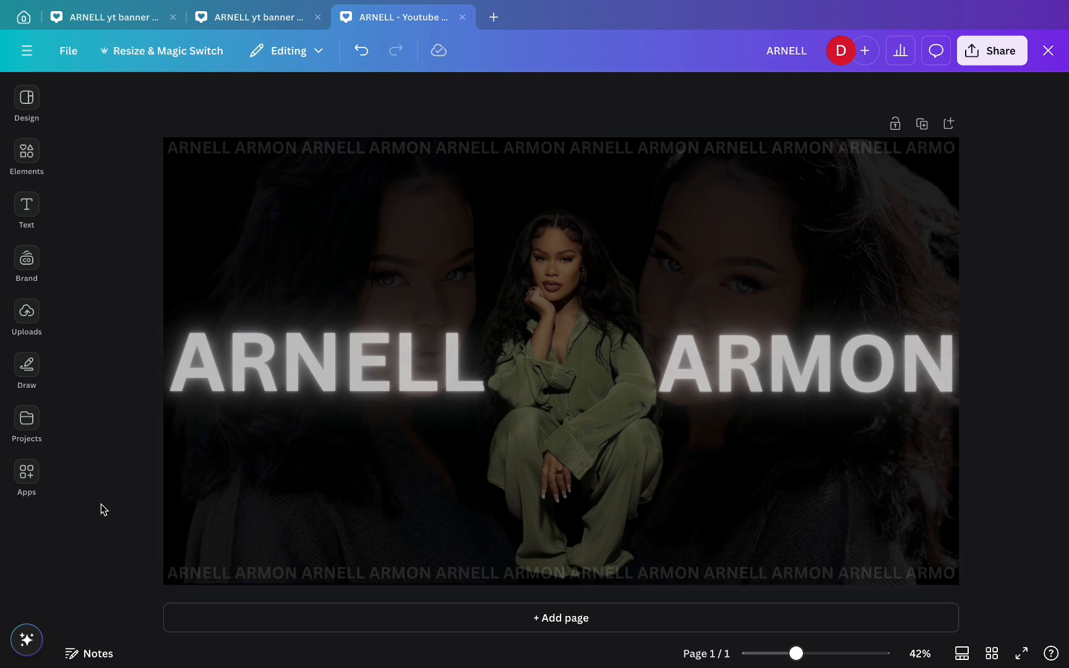
# - Search Elements for 'subscribed', add the SUBSCRIBED graphic and make its text olive
pyautogui.click(27, 311)
pyautogui.click(26, 151)
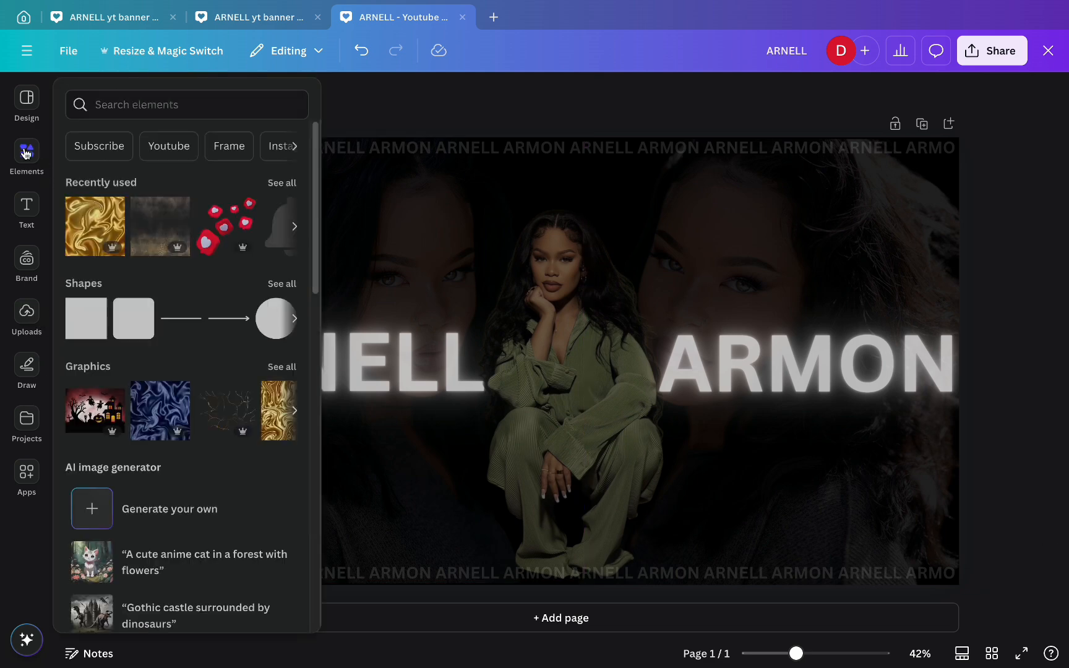
pyautogui.click(120, 99)
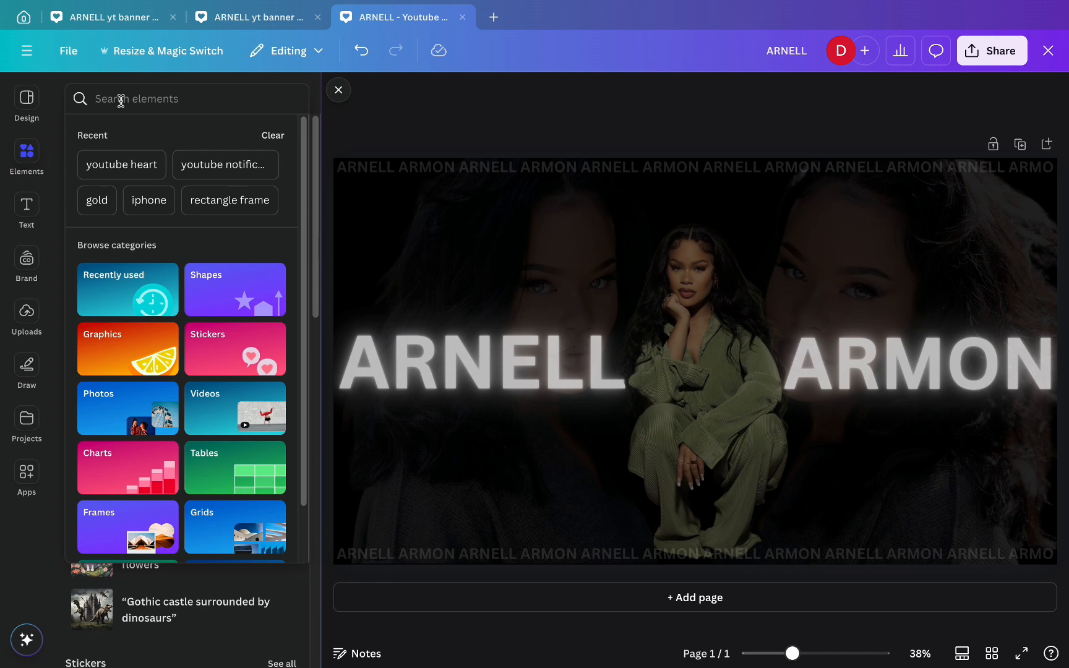
pyautogui.write('subscribe')
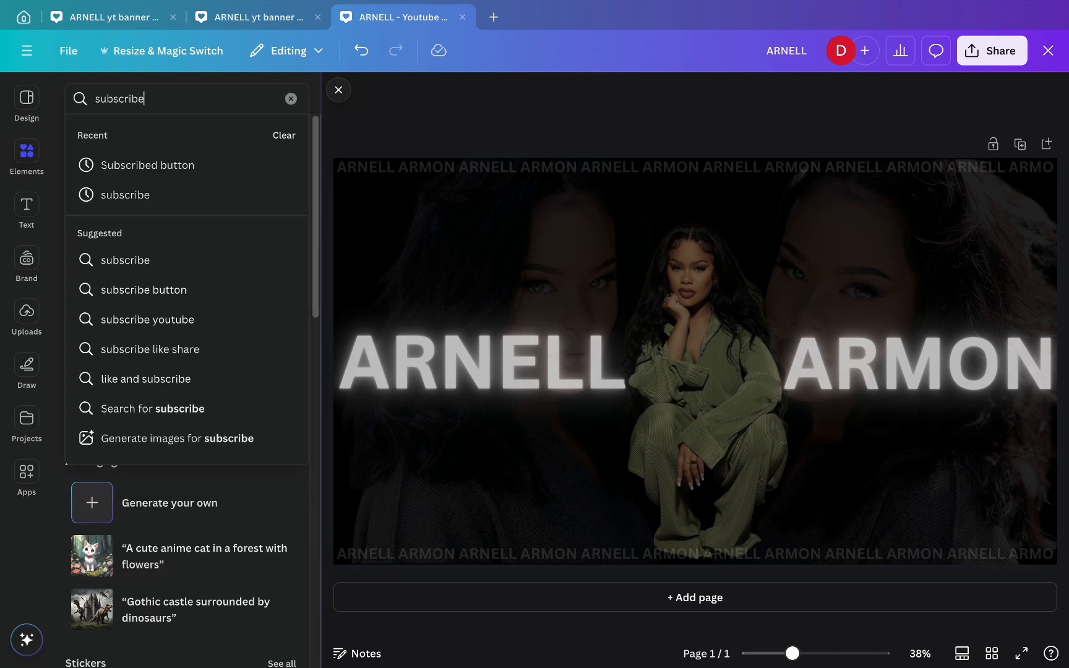
pyautogui.write('d')
pyautogui.press('Return')
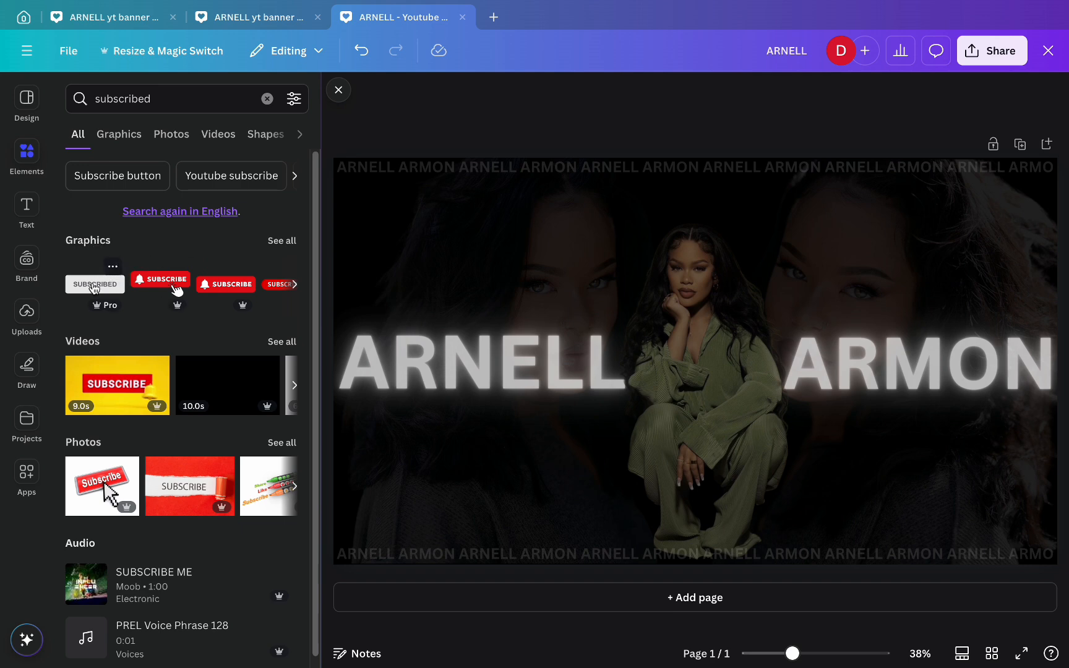
pyautogui.click(112, 283)
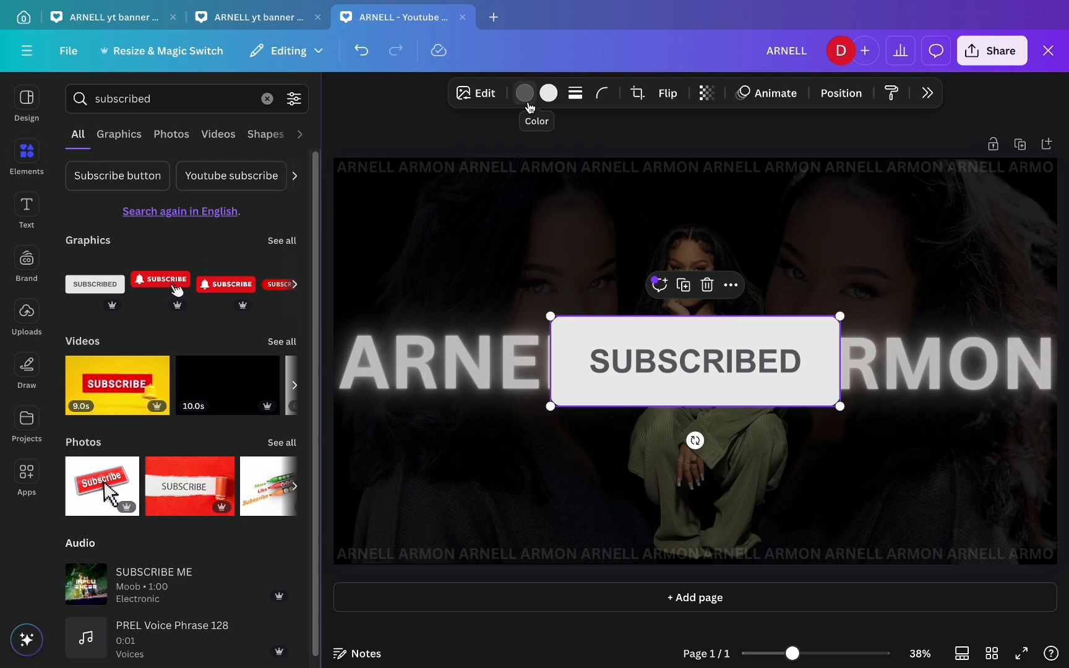
pyautogui.click(524, 94)
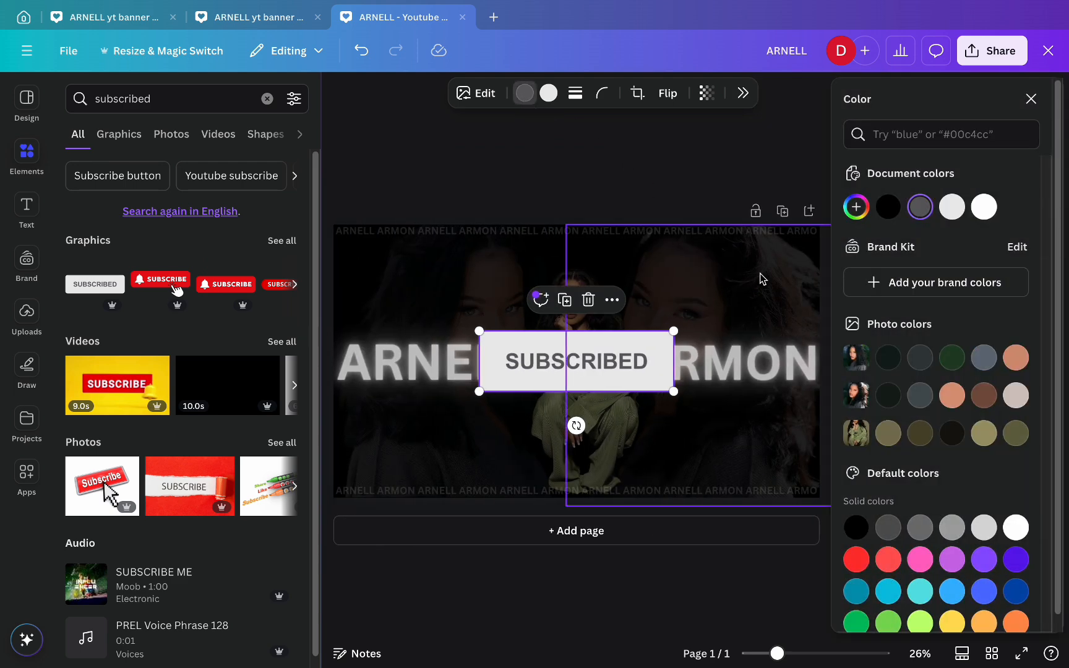
pyautogui.click(984, 433)
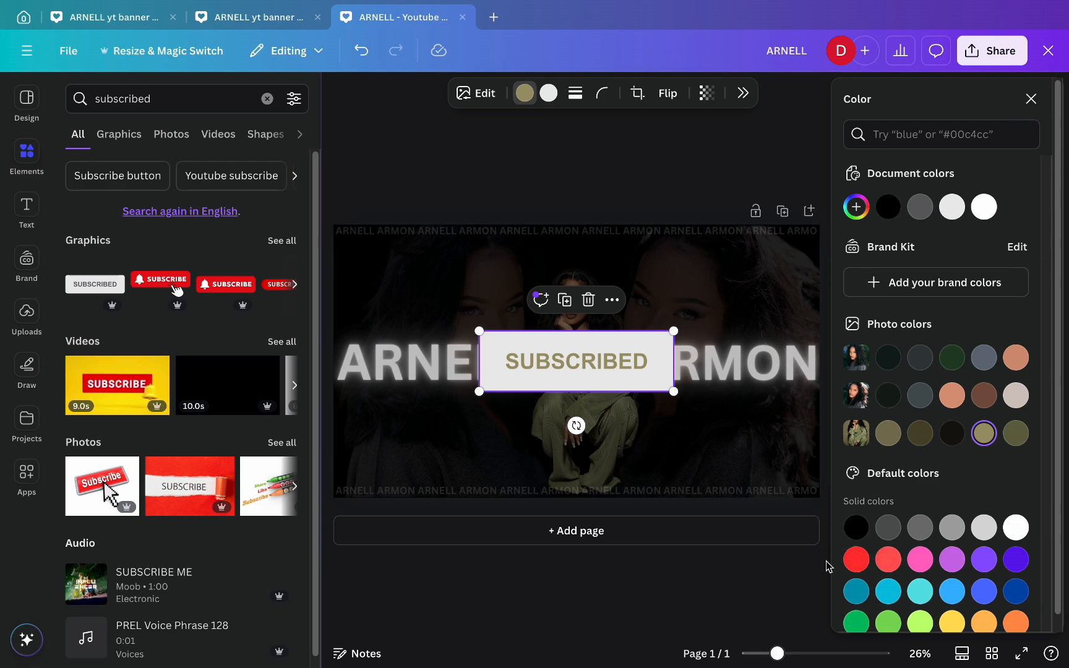
pyautogui.press('Escape')
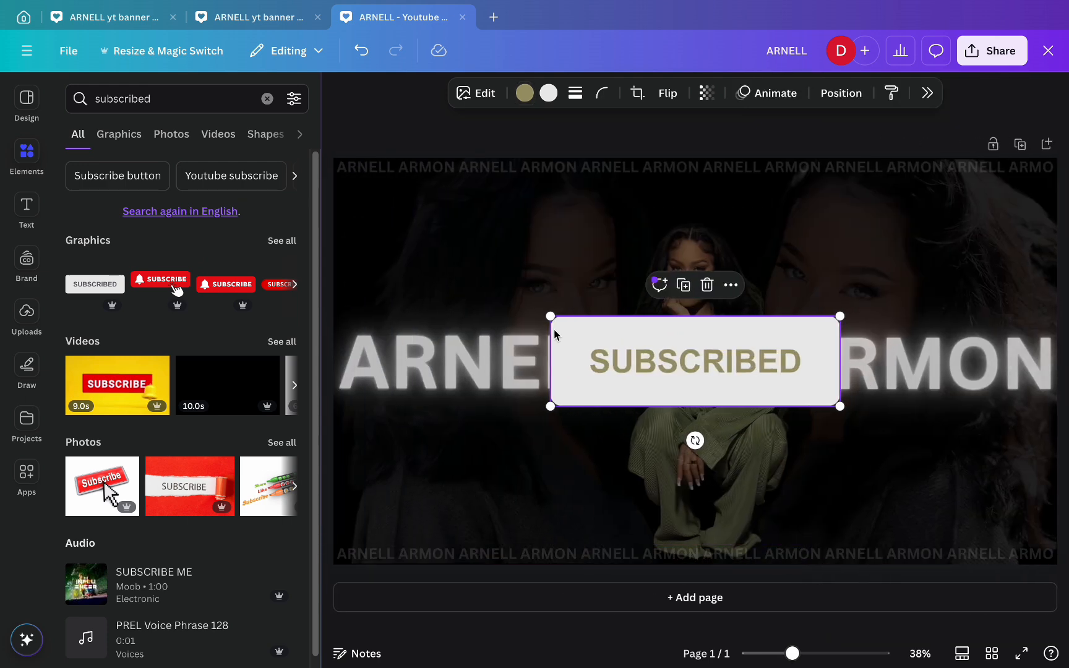
# - Resize the SUBSCRIBED badge and place it below the woman, above the bottom strip
pyautogui.moveTo(549, 317); pyautogui.dragTo(726, 406)
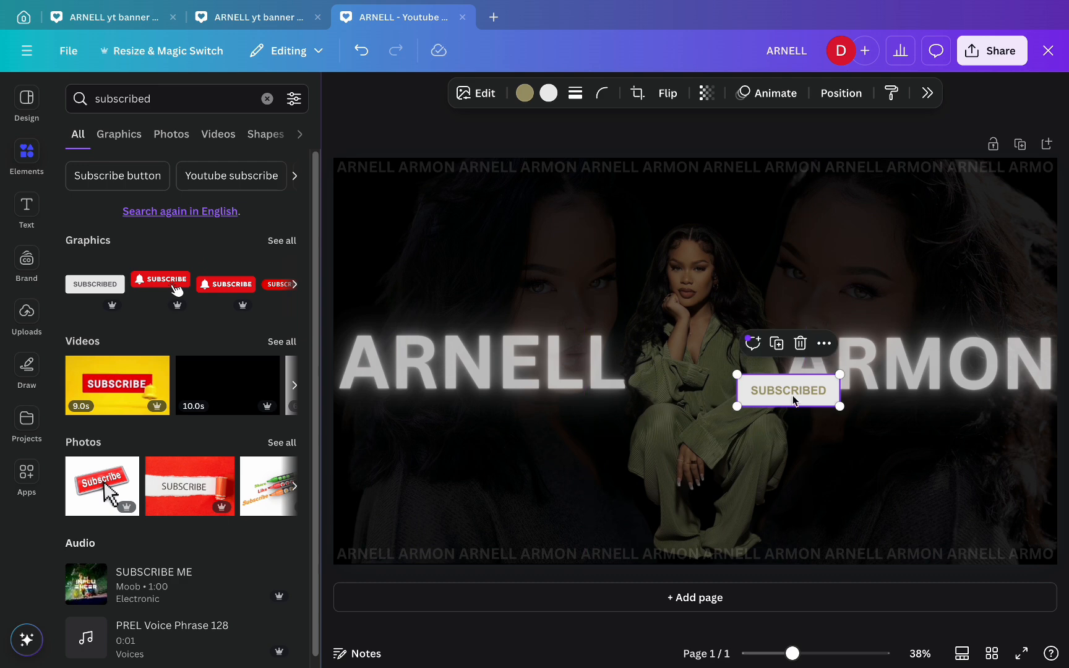
pyautogui.moveTo(794, 403); pyautogui.dragTo(729, 518)
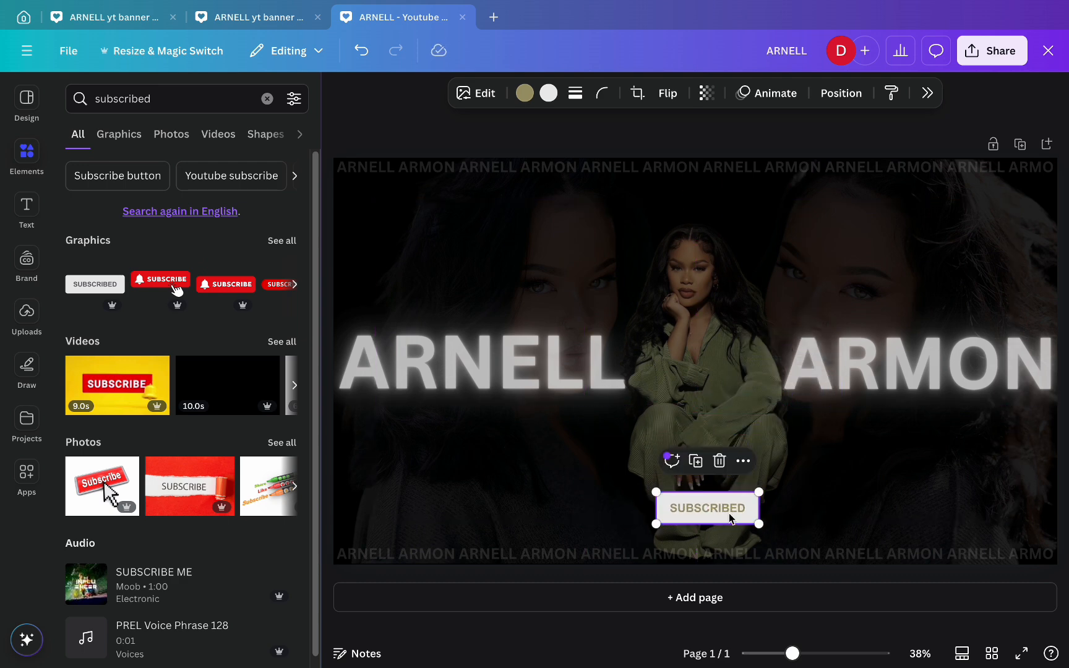
pyautogui.moveTo(655, 491)
pyautogui.mouseDown()
pyautogui.moveTo(640, 493)
pyautogui.moveTo(676, 513)
pyautogui.moveTo(666, 512)
pyautogui.mouseUp()
pyautogui.click(802, 629)
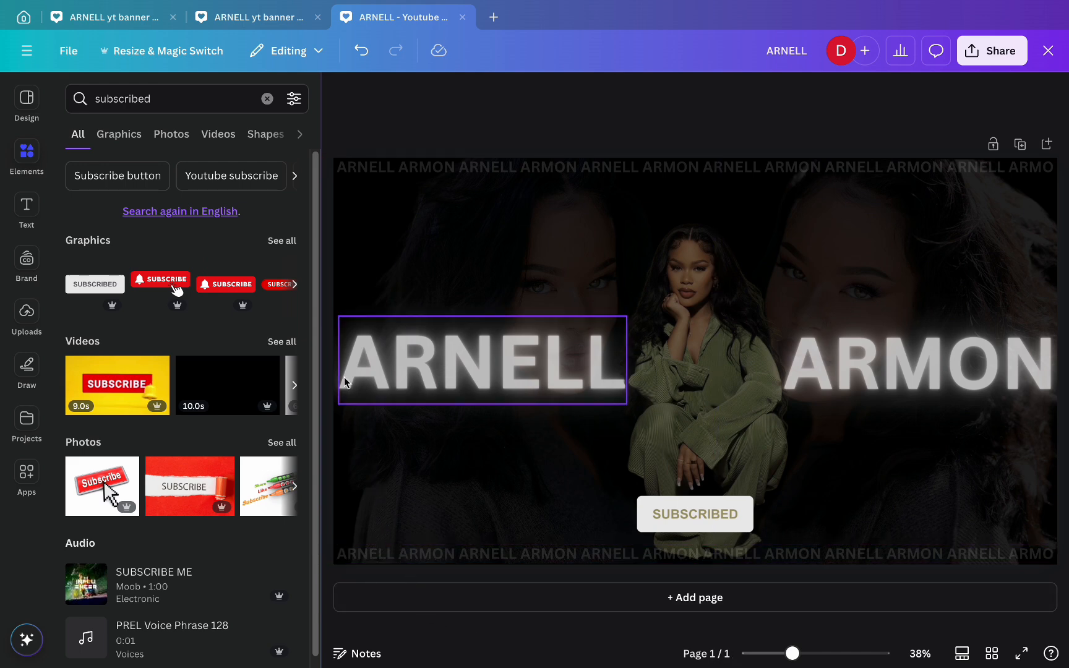
pyautogui.click(268, 99)
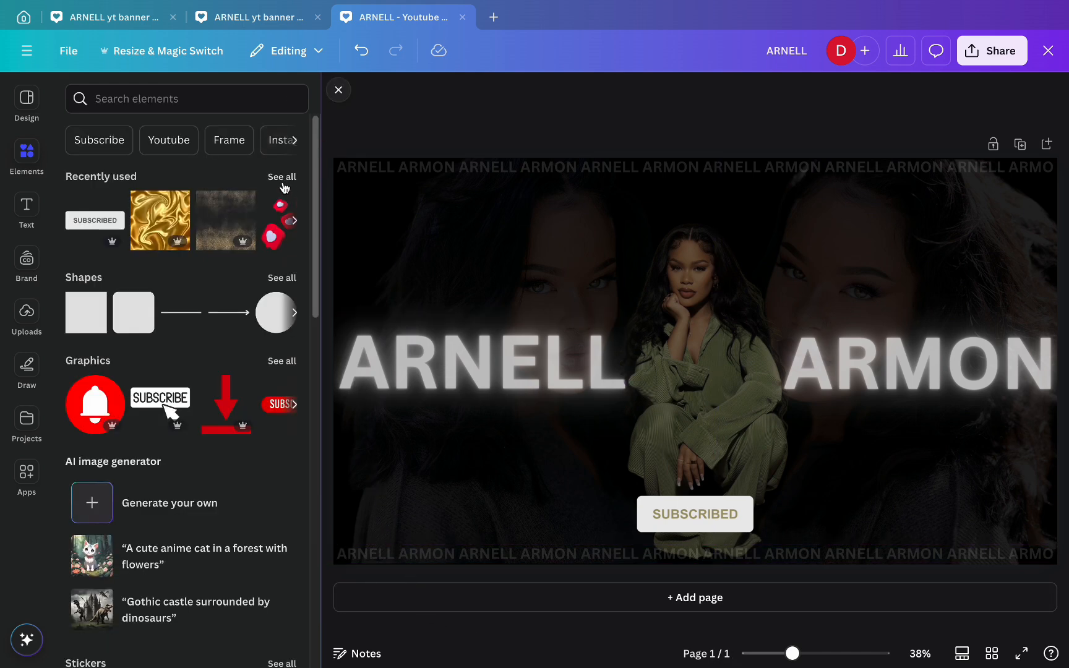
# - Add the red 3D heart speech-bubble from recently used elements to the banner
pyautogui.click(282, 182)
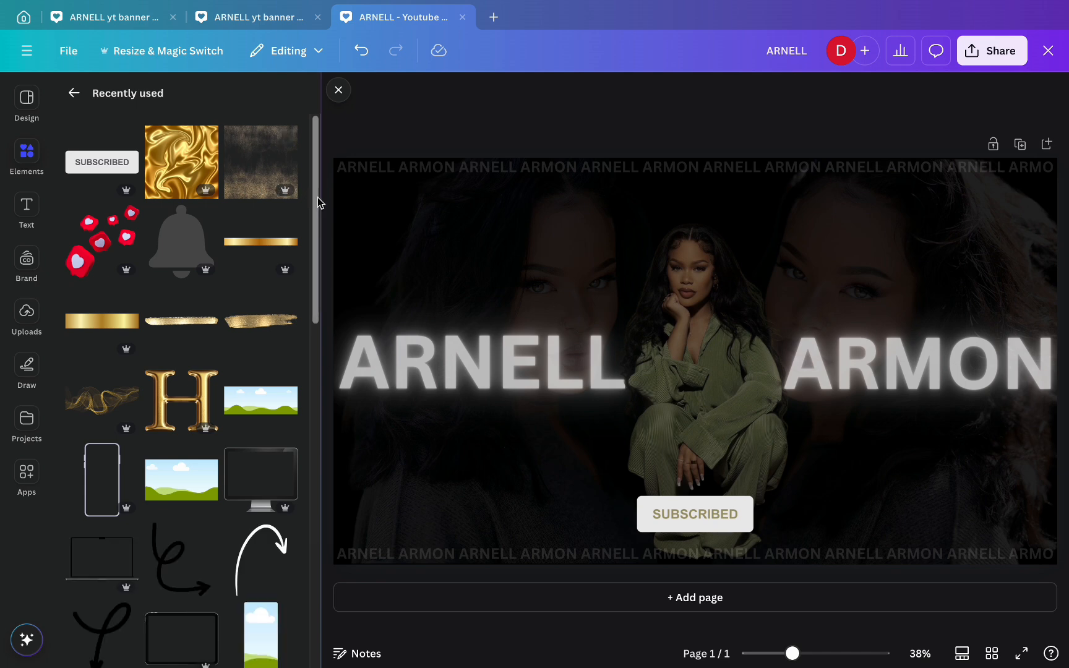
pyautogui.moveTo(318, 200); pyautogui.dragTo(287, 419)
pyautogui.click(265, 226)
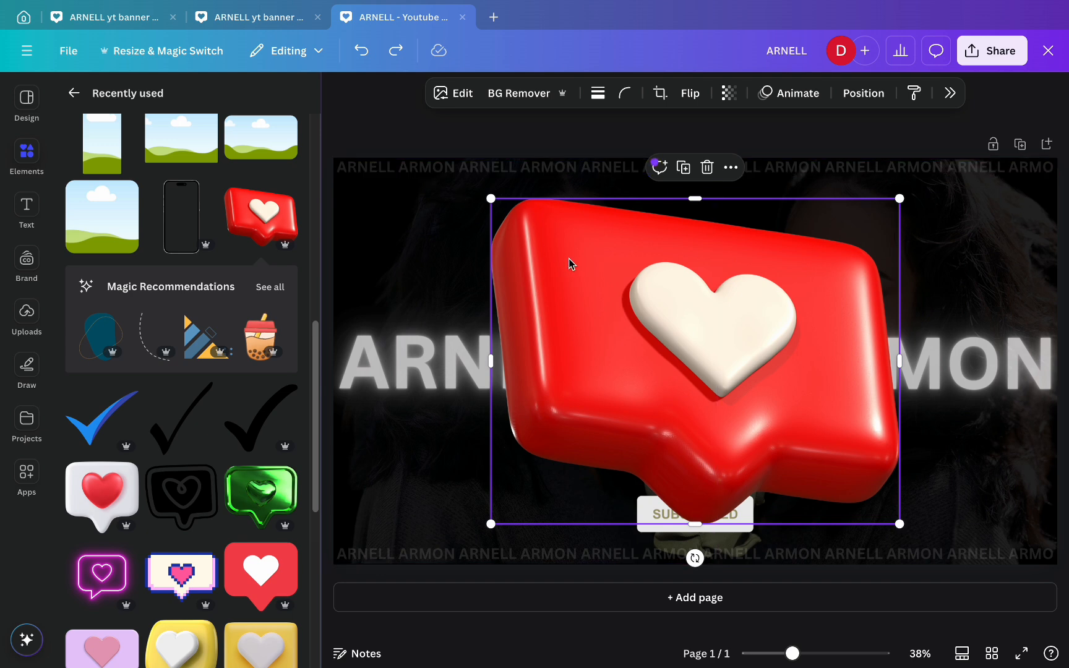
# - Give the heart a custom Duotone with a dark sage-green shadow tone
pyautogui.click(457, 95)
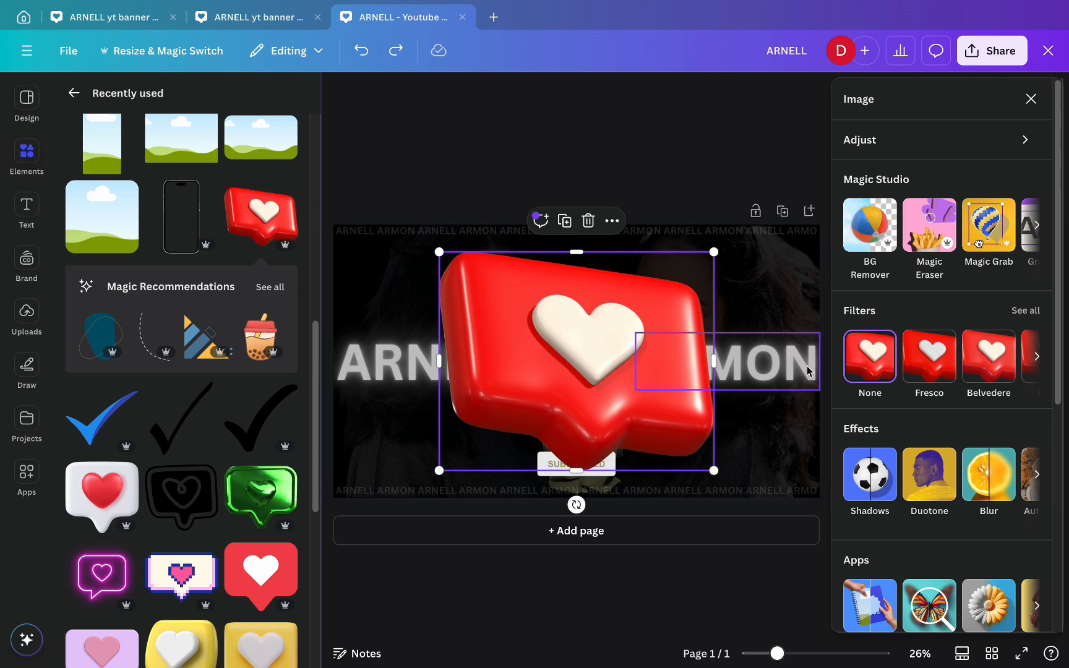
pyautogui.click(934, 495)
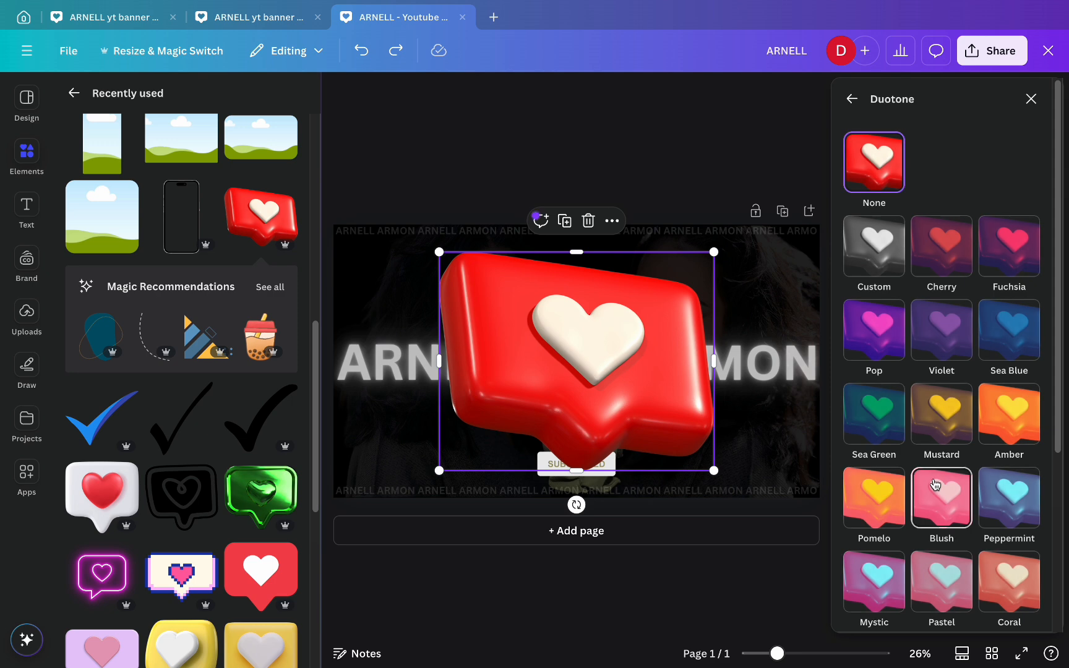
pyautogui.click(871, 235)
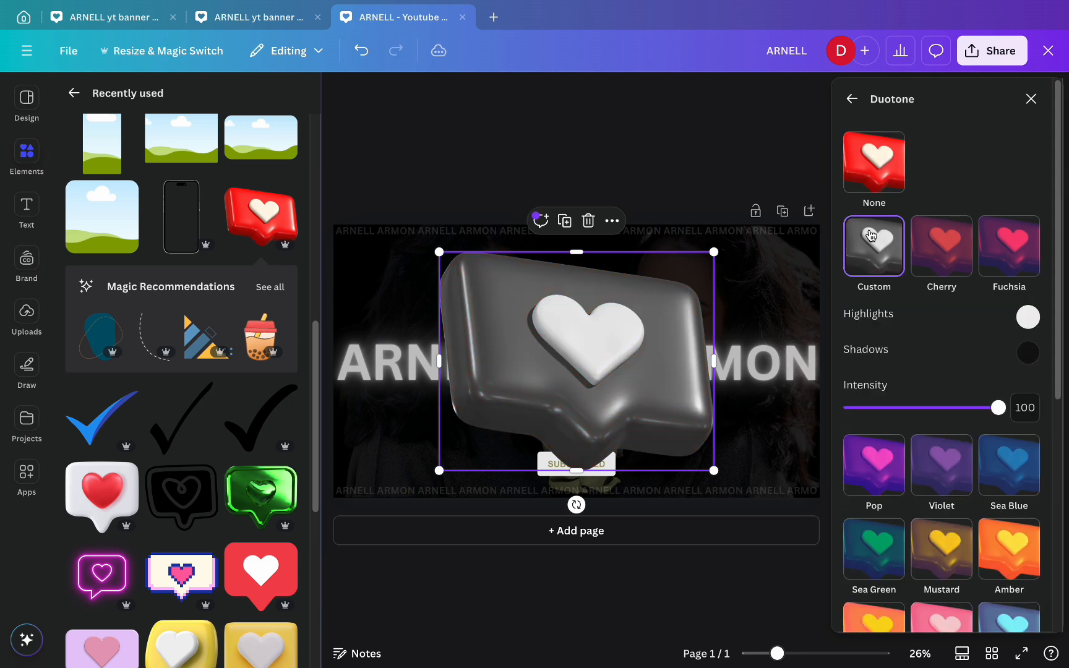
pyautogui.click(1027, 351)
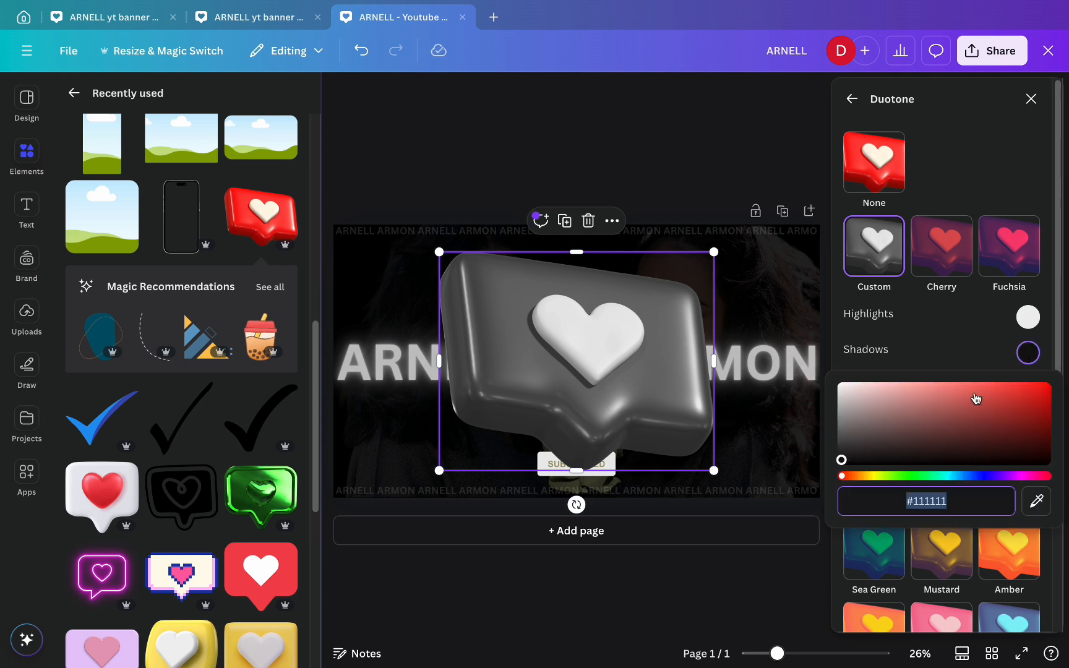
pyautogui.moveTo(842, 478); pyautogui.dragTo(901, 481)
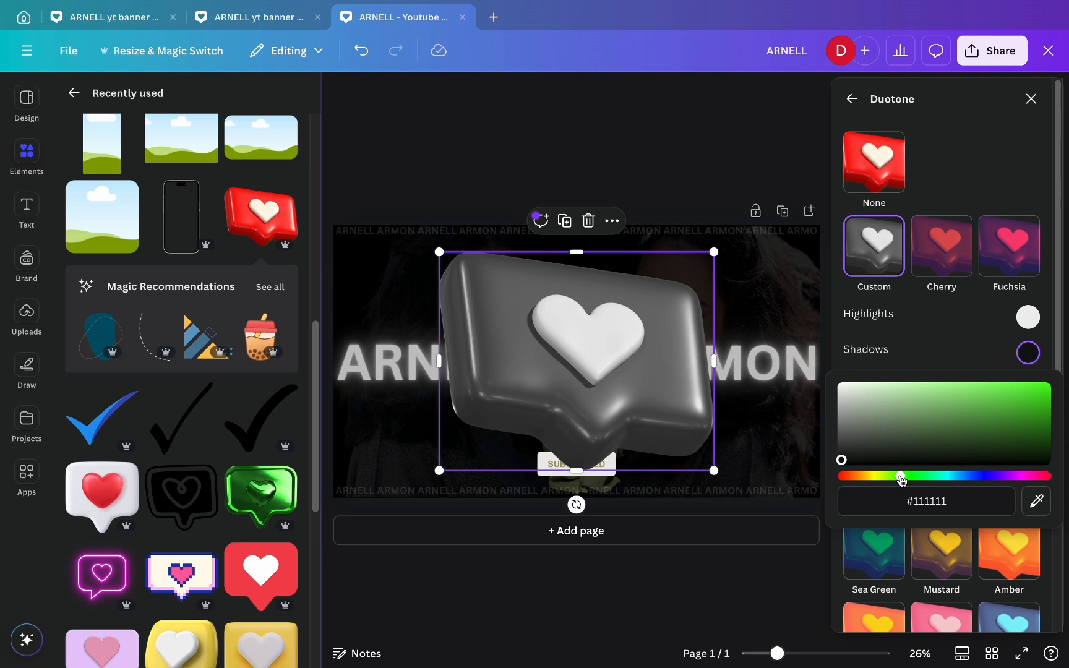
pyautogui.moveTo(842, 459)
pyautogui.mouseDown()
pyautogui.moveTo(918, 422)
pyautogui.moveTo(905, 420)
pyautogui.moveTo(923, 443)
pyautogui.mouseUp()
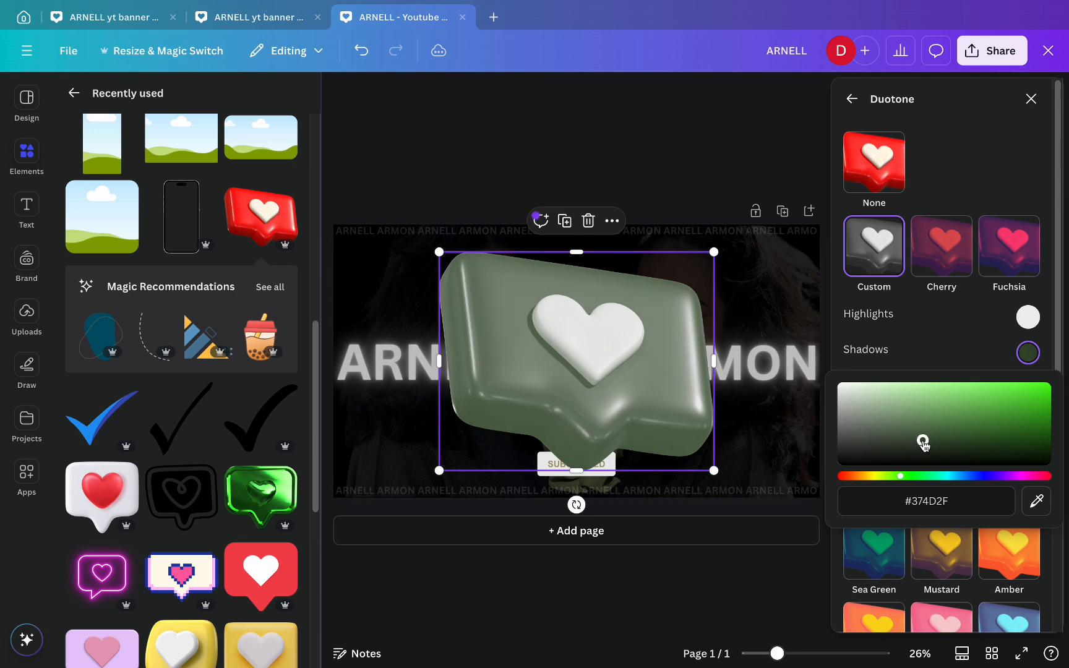
pyautogui.click(794, 162)
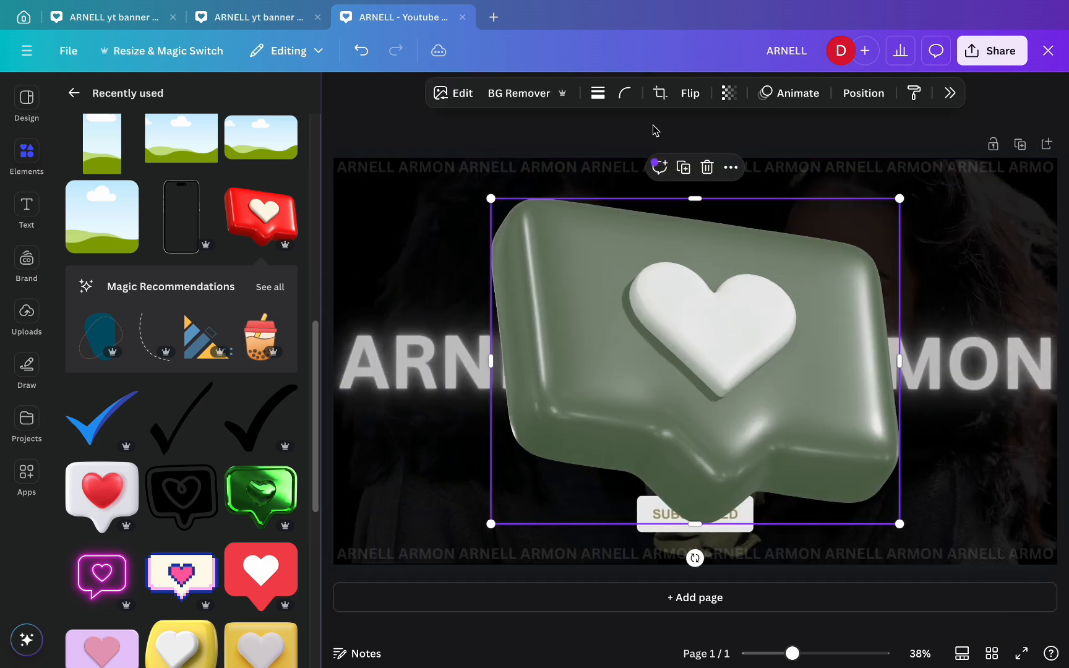
# - Shrink the heart bubble, place it beside the woman's head and tilt it to -20°
pyautogui.moveTo(491, 199); pyautogui.dragTo(825, 464)
pyautogui.moveTo(865, 506); pyautogui.dragTo(617, 260)
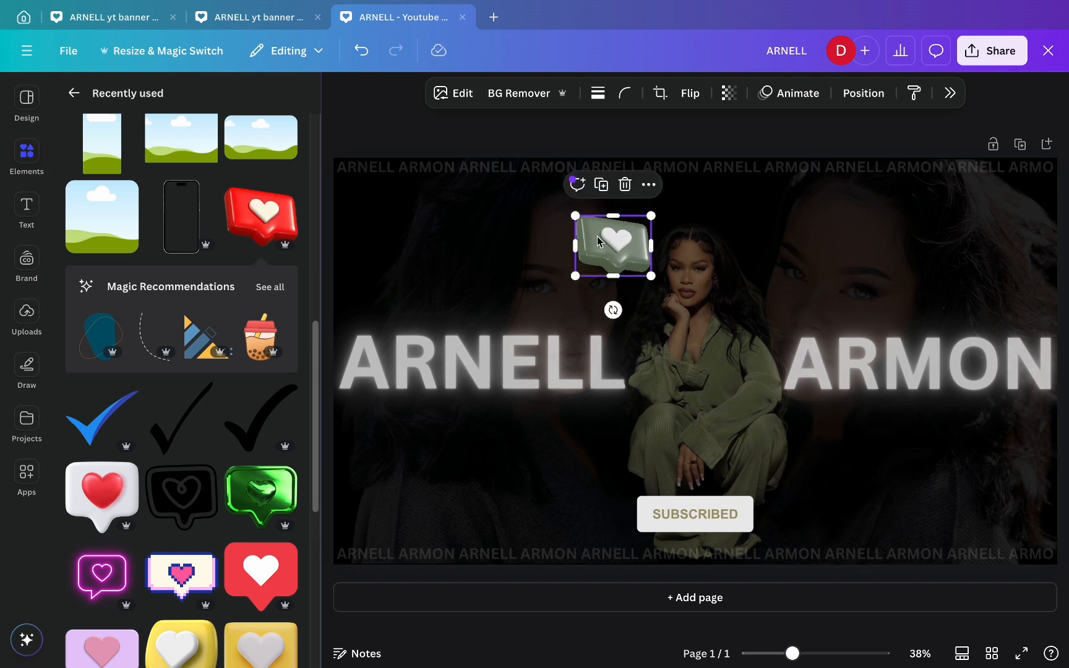
pyautogui.moveTo(575, 216); pyautogui.dragTo(591, 228)
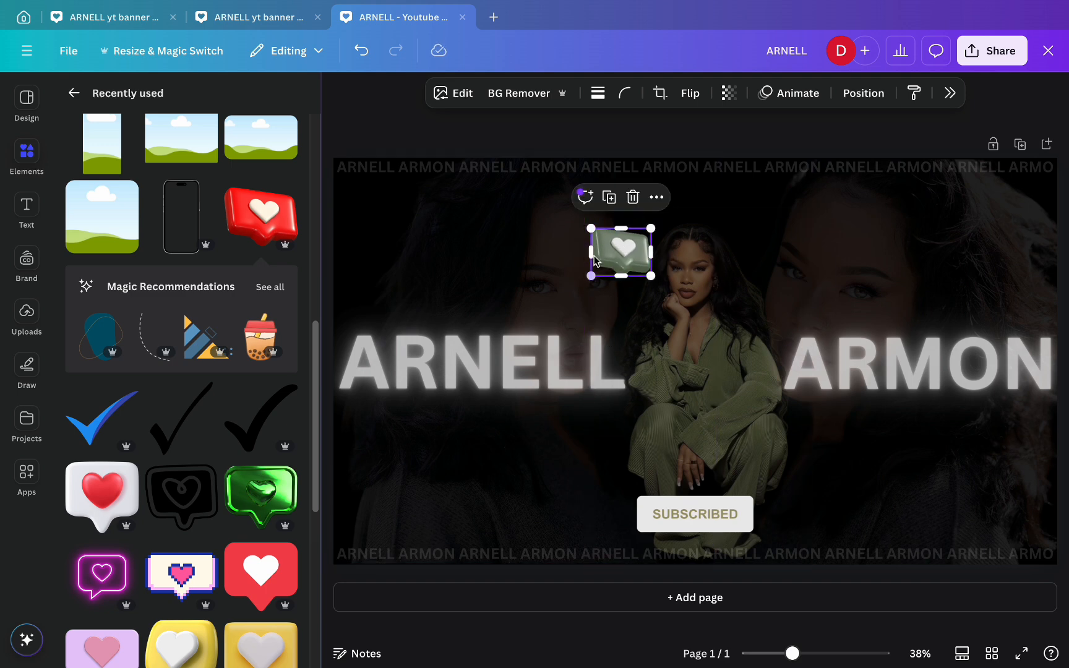
pyautogui.moveTo(591, 224); pyautogui.dragTo(585, 224)
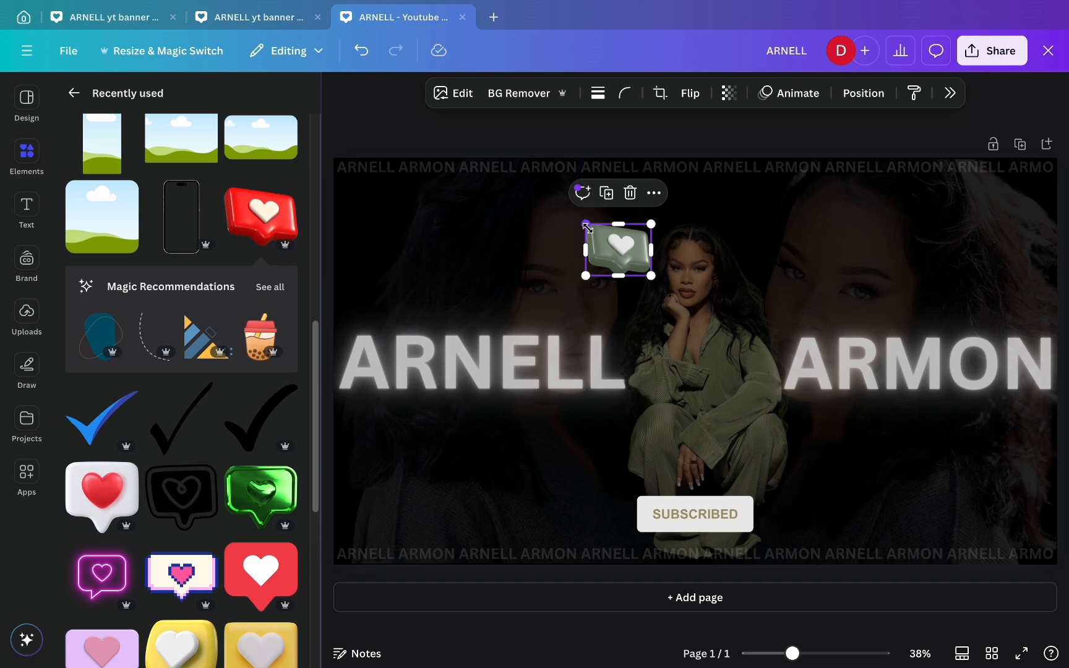
pyautogui.click(622, 241)
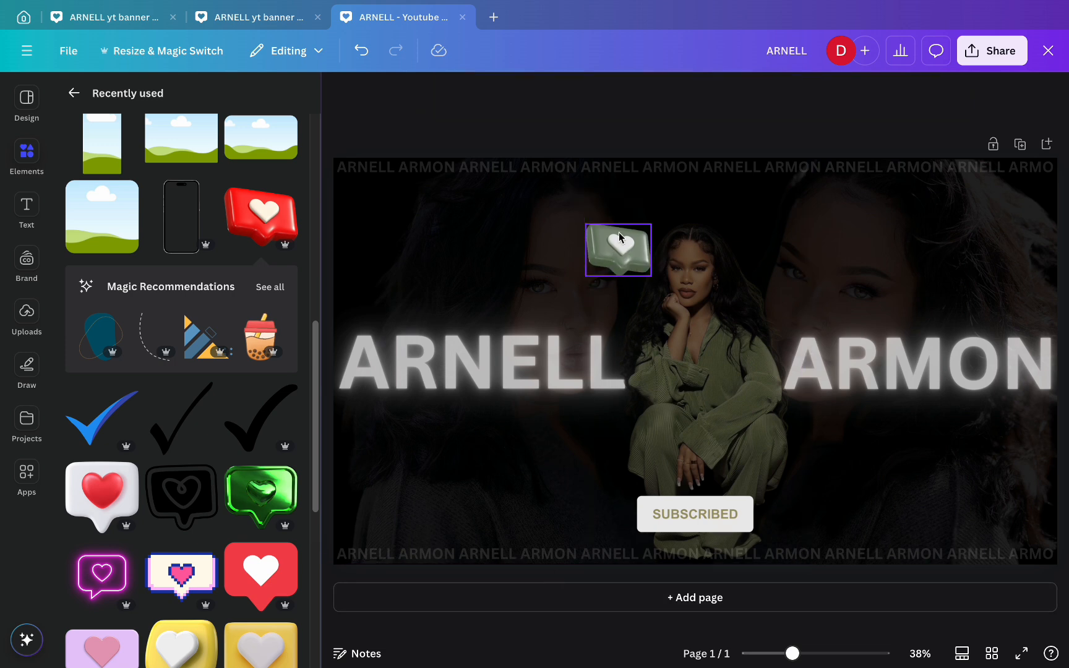
pyautogui.moveTo(618, 309); pyautogui.dragTo(637, 313)
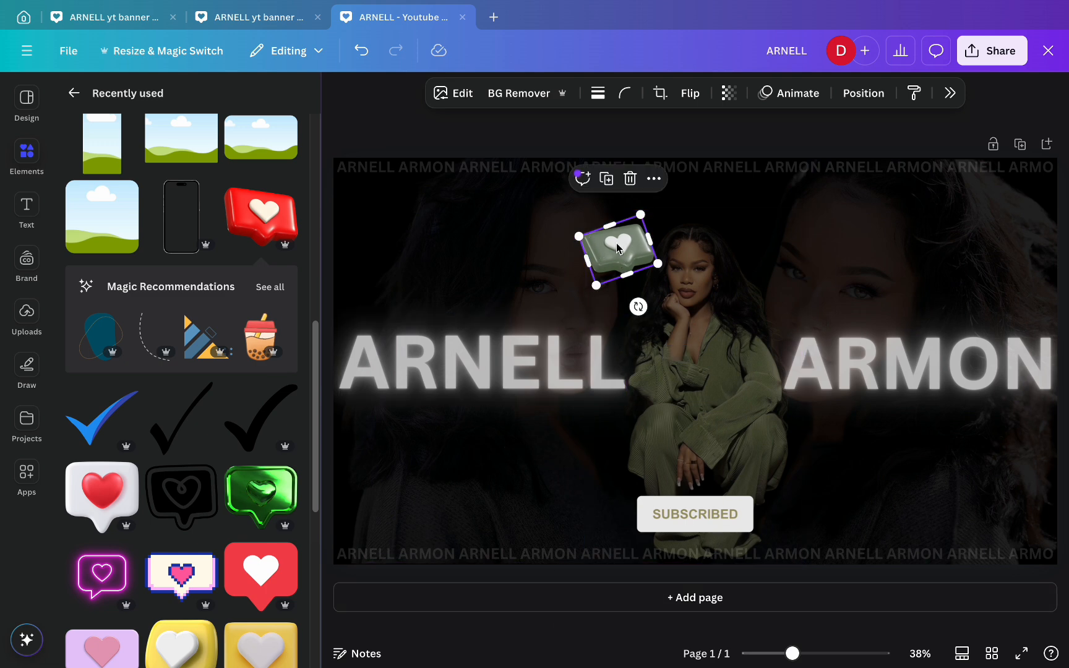
pyautogui.moveTo(614, 247)
pyautogui.mouseDown()
pyautogui.moveTo(577, 232)
pyautogui.moveTo(595, 239)
pyautogui.mouseUp()
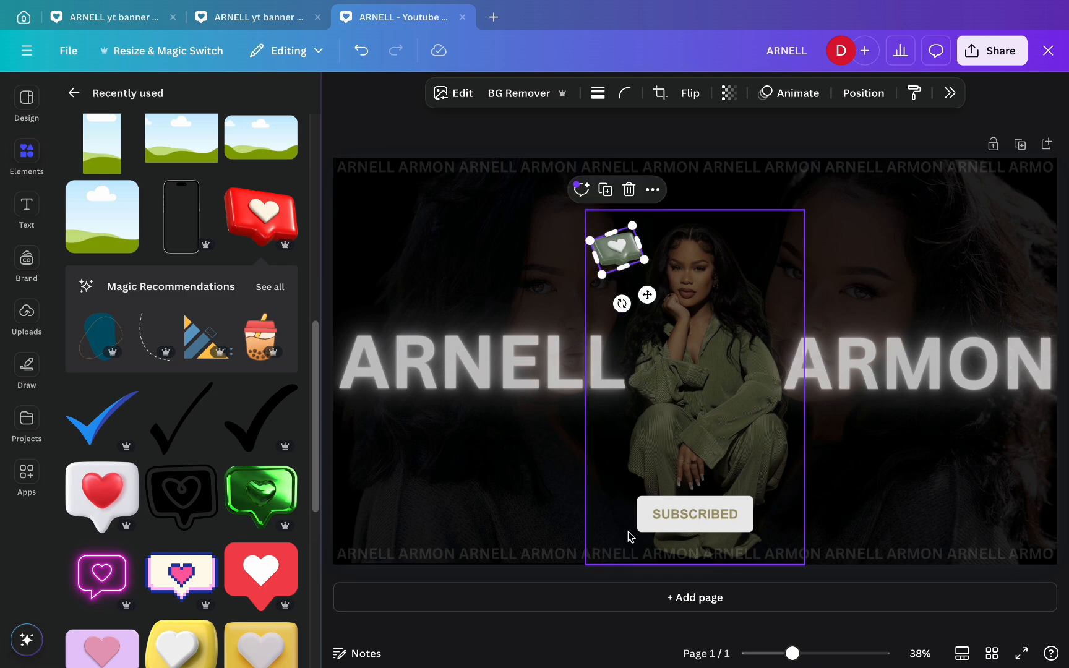
# - Duplicate the heart and place the copy below ARMON near her knee, tilted about 33°
pyautogui.click(608, 246)
pyautogui.click(605, 190)
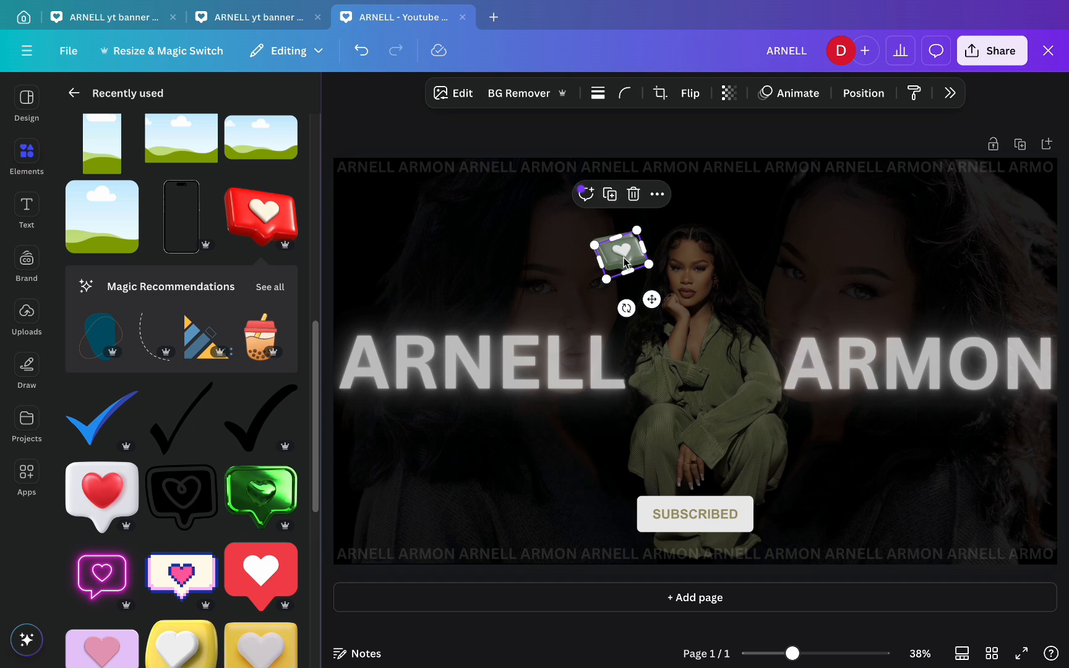
pyautogui.moveTo(643, 254); pyautogui.dragTo(861, 451)
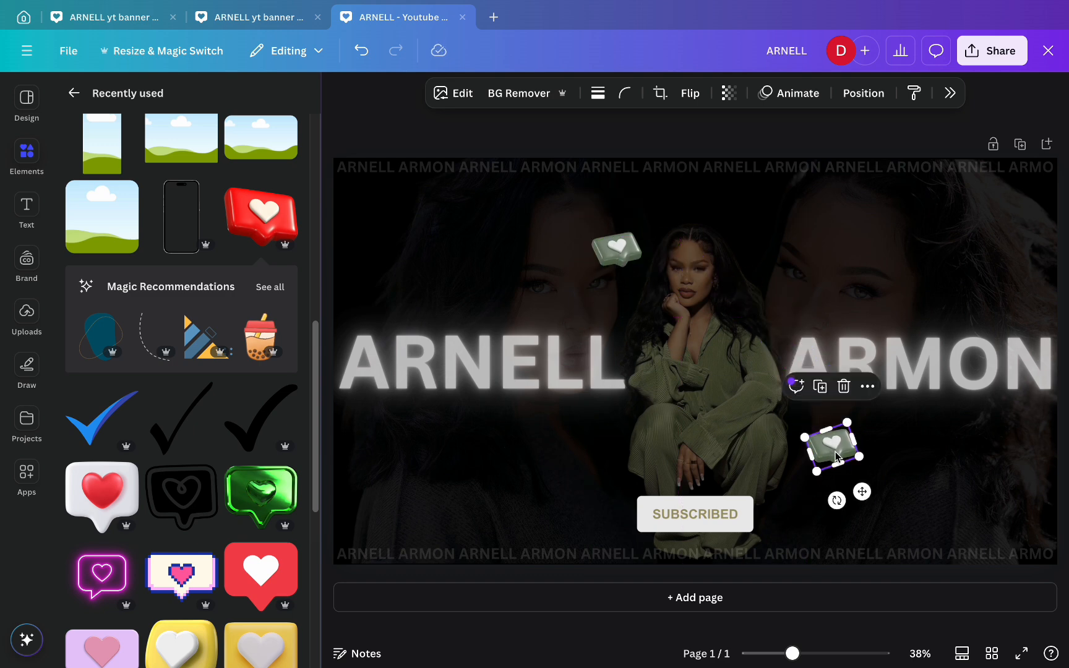
pyautogui.moveTo(836, 500); pyautogui.dragTo(772, 476)
pyautogui.moveTo(854, 453); pyautogui.dragTo(876, 474)
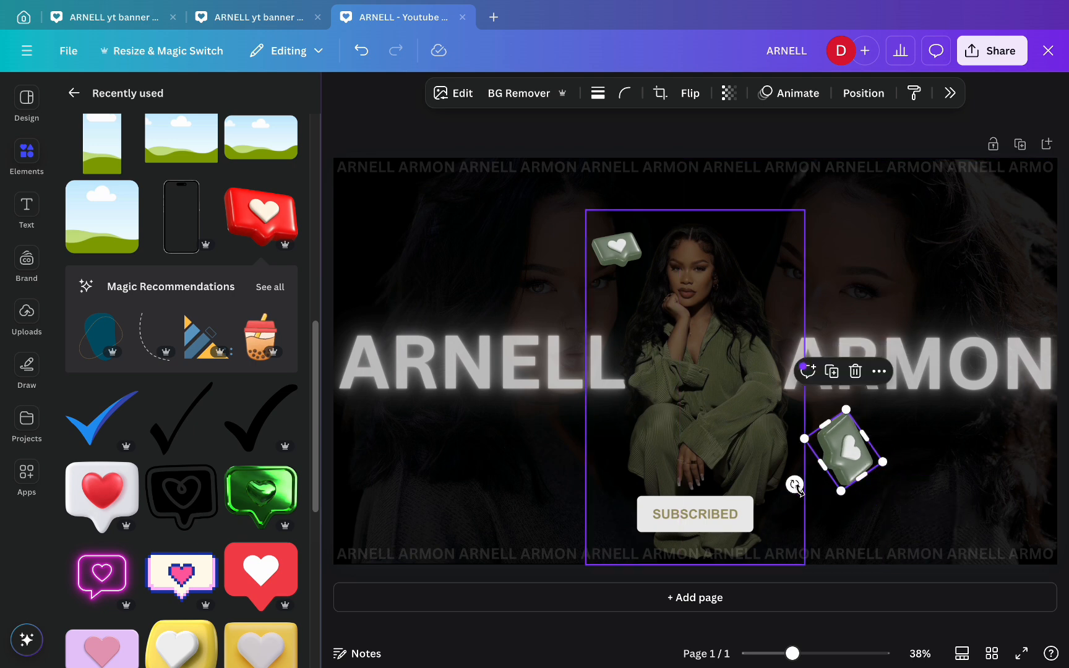
pyautogui.moveTo(792, 483); pyautogui.dragTo(808, 499)
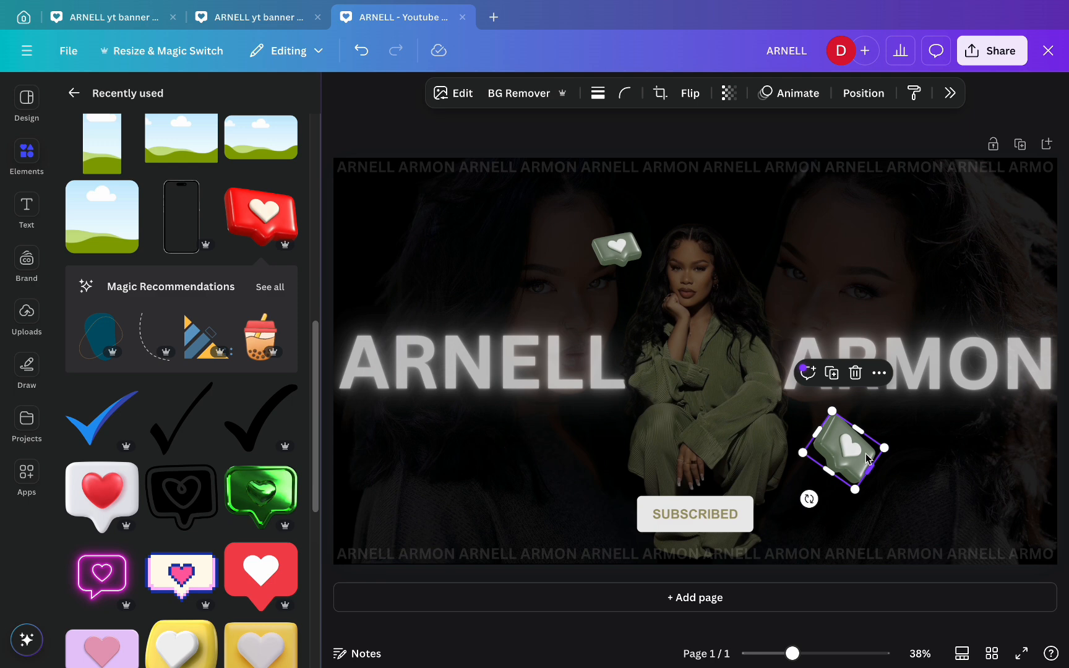
pyautogui.moveTo(842, 450)
pyautogui.mouseDown()
pyautogui.moveTo(835, 443)
pyautogui.moveTo(833, 463)
pyautogui.mouseUp()
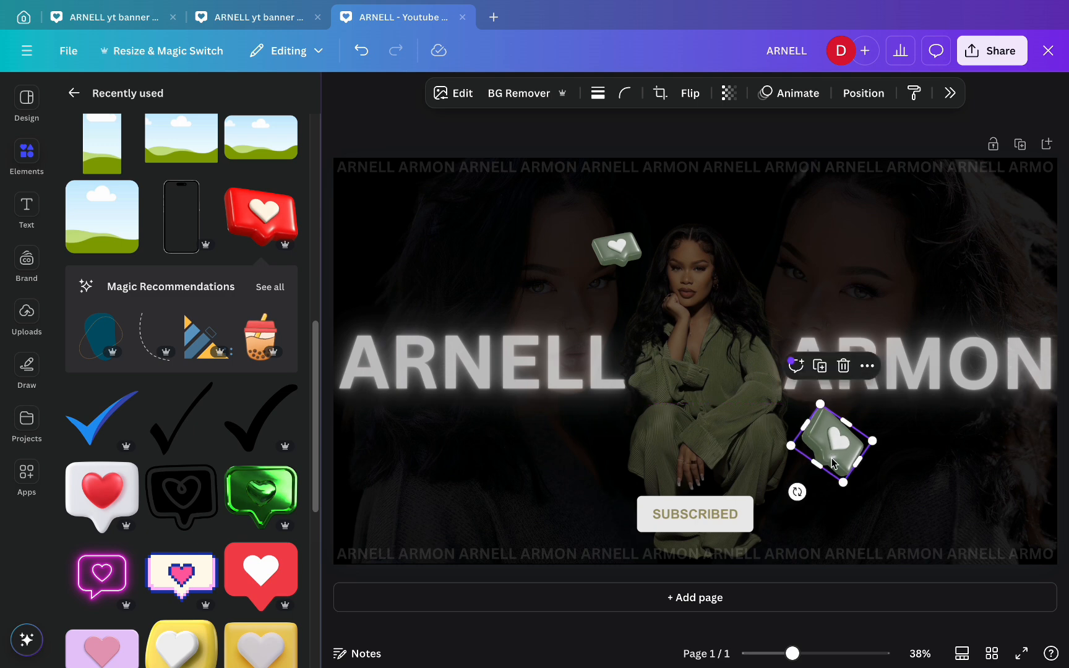
pyautogui.click(816, 583)
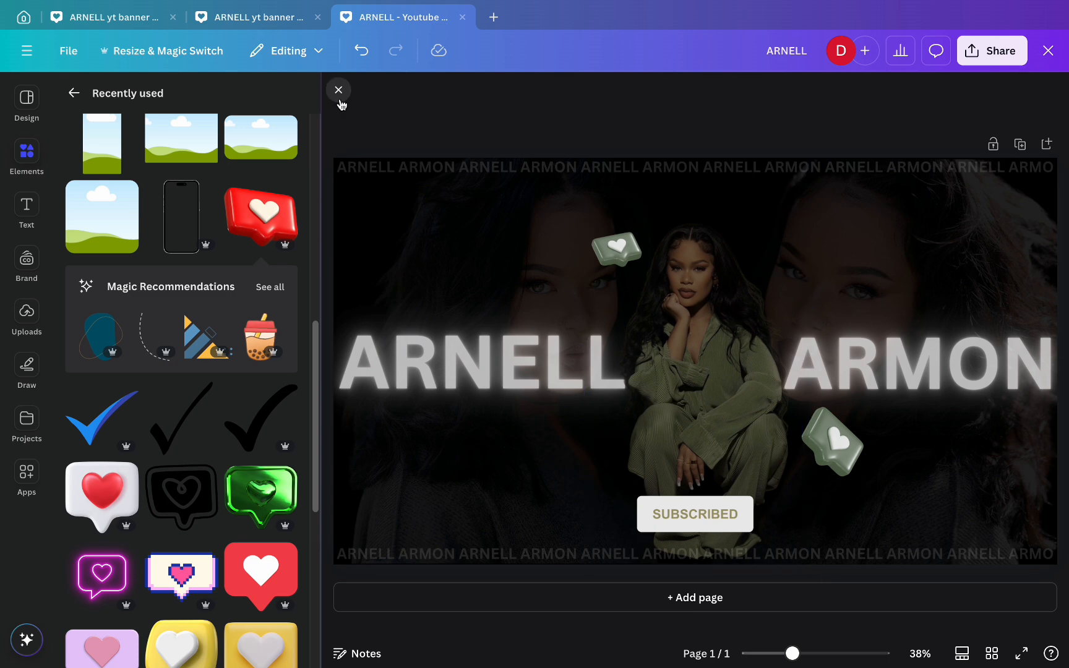
pyautogui.click(339, 94)
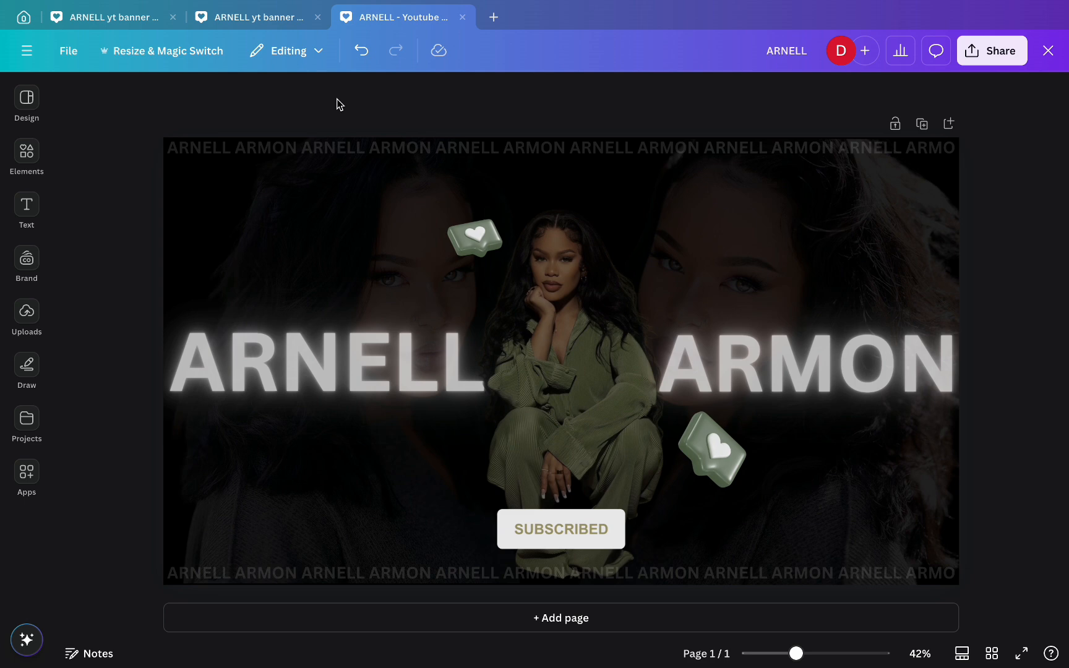
pyautogui.click(23, 23)
# - Search YouTube Banner templates and customize Blue Modern Dance Channel as a new design
pyautogui.click(536, 62)
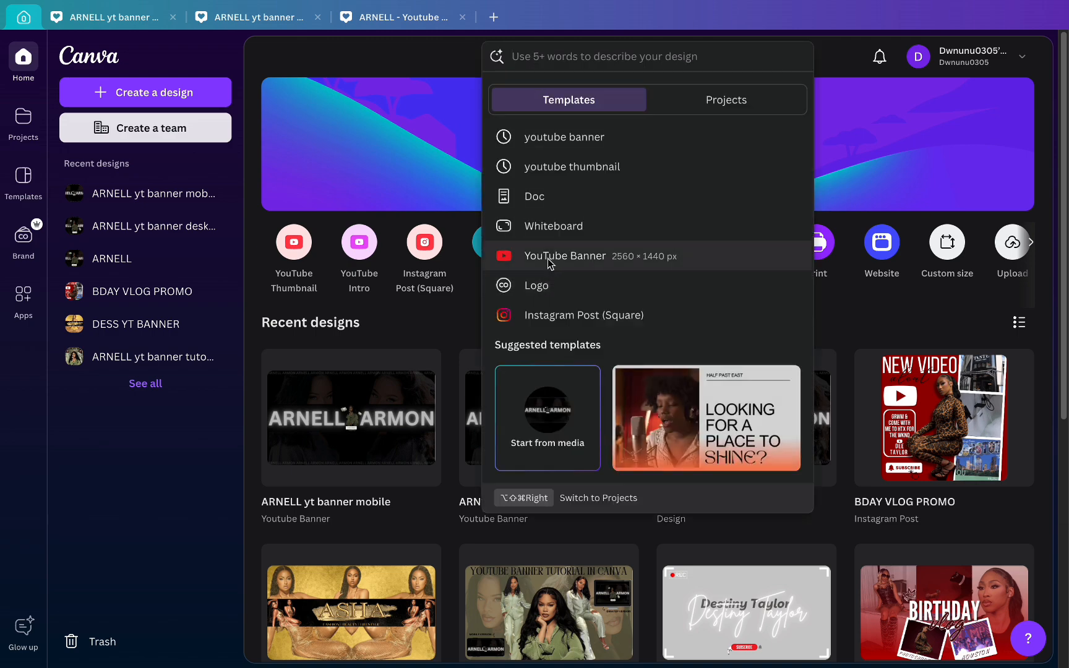
pyautogui.click(548, 260)
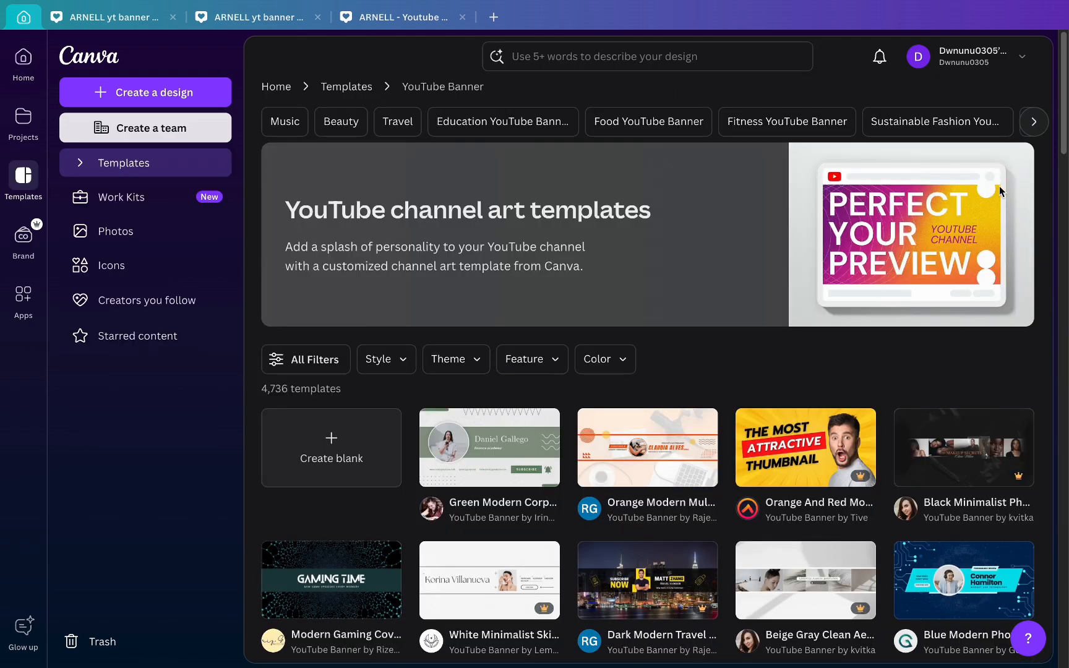
pyautogui.scroll(-5, 1063, 196)
pyautogui.moveTo(1060, 219); pyautogui.dragTo(1064, 413)
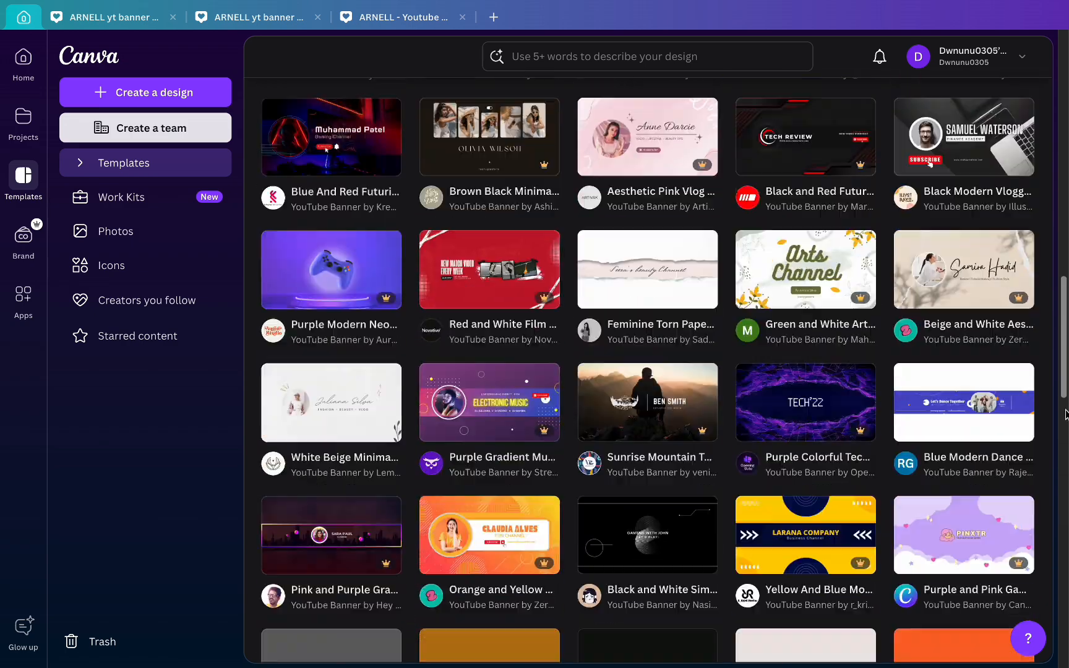
pyautogui.click(957, 408)
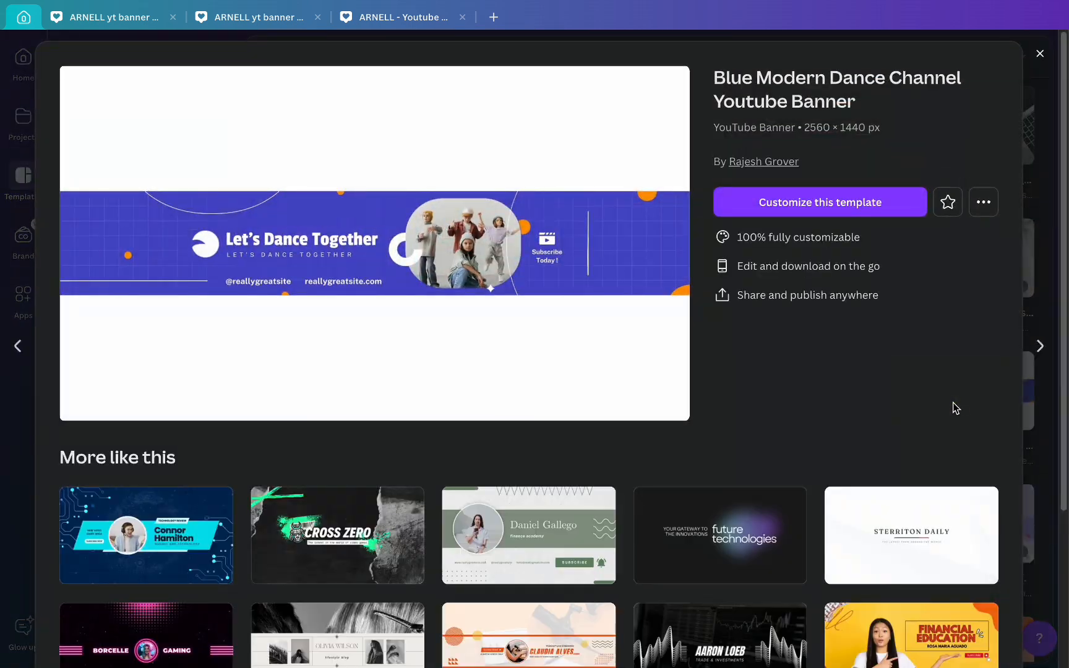
pyautogui.click(845, 205)
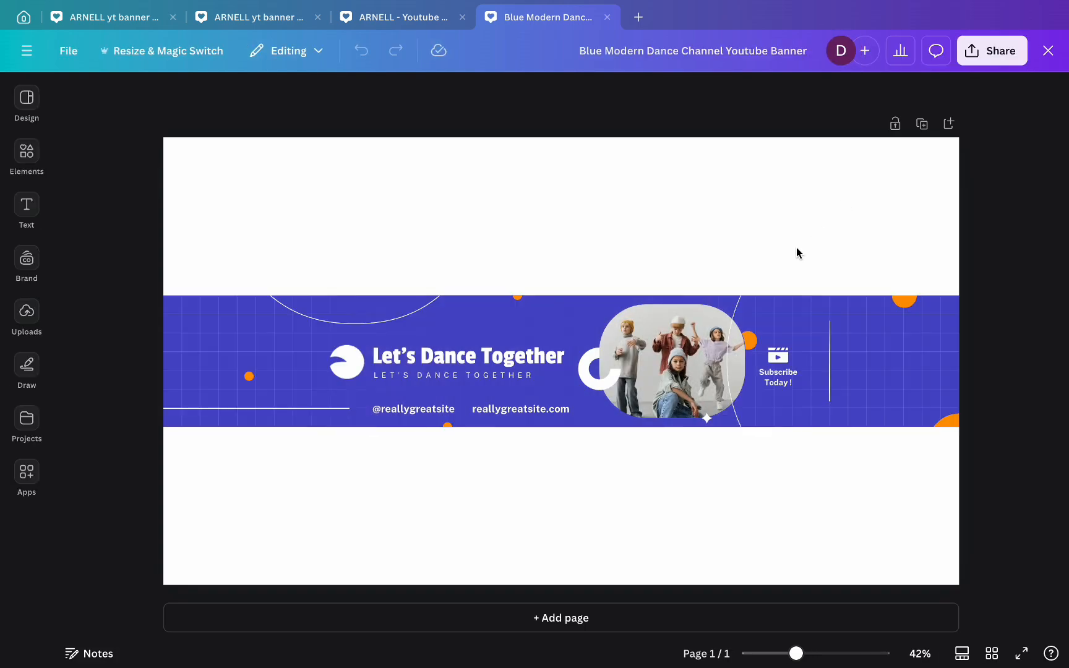
# - Delete the dancers photo frame and recolour the remaining blue band black
pyautogui.click(705, 312)
pyautogui.click(684, 275)
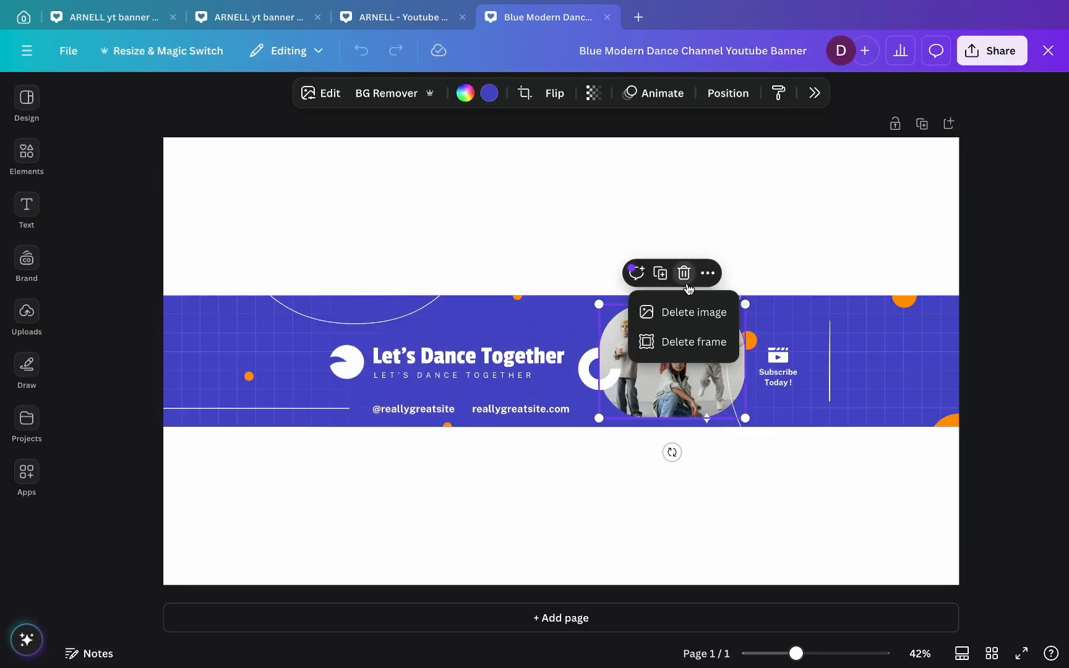
pyautogui.click(690, 344)
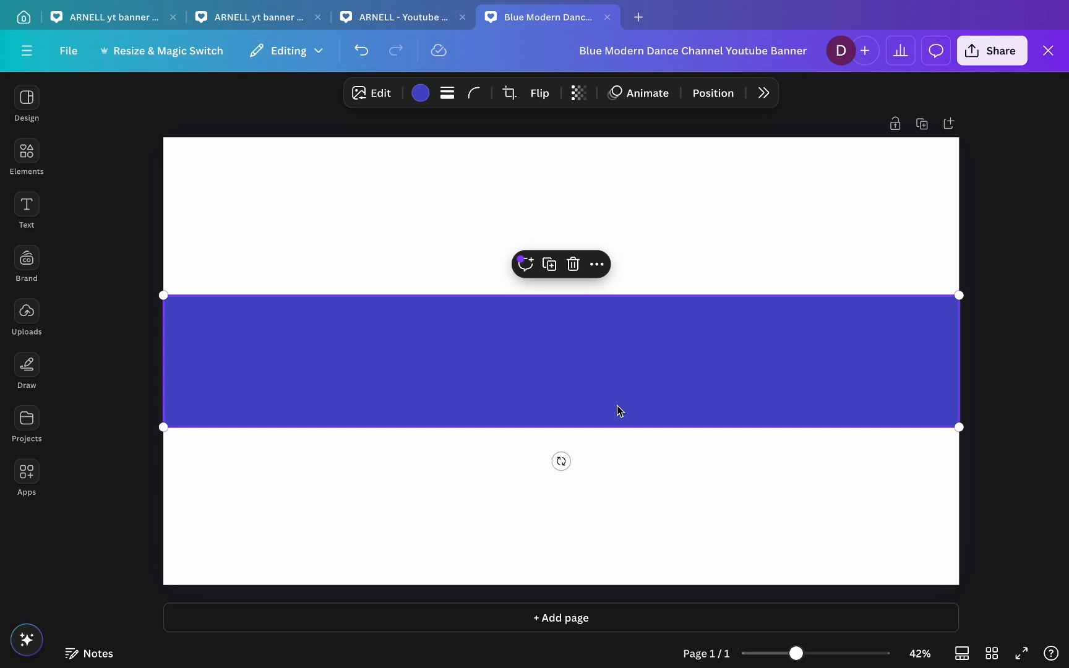
pyautogui.click(420, 93)
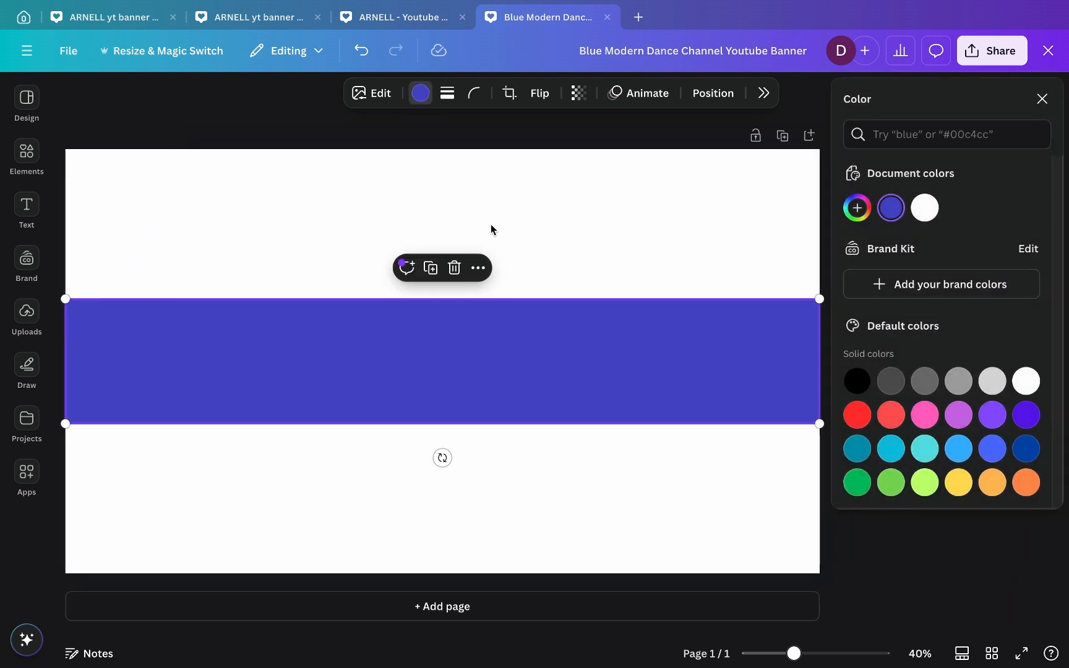
pyautogui.click(855, 380)
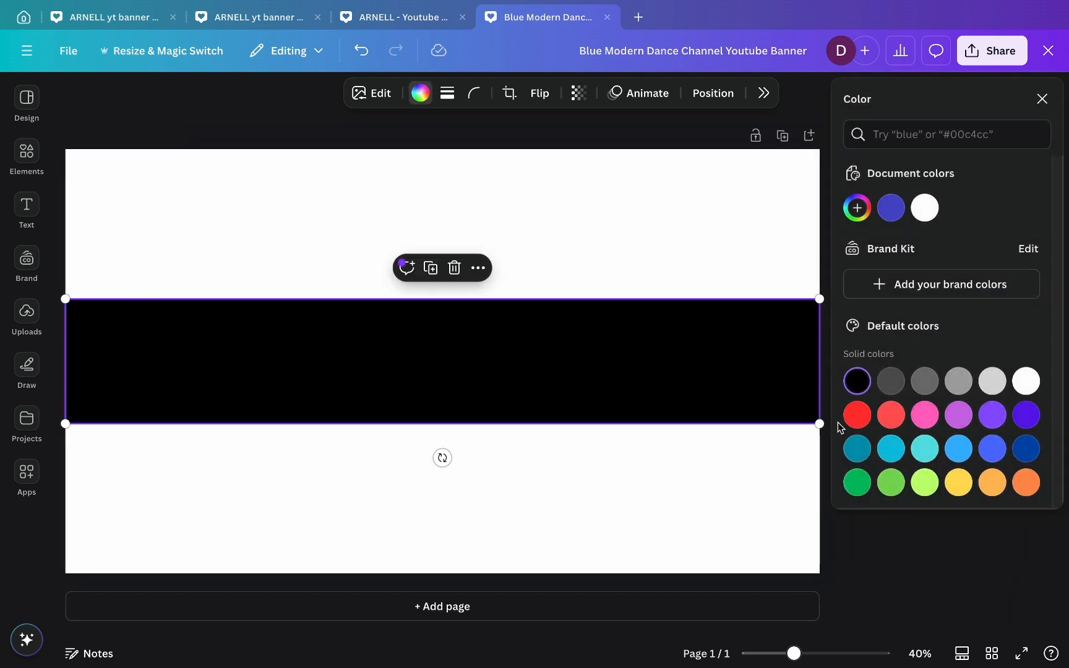
pyautogui.click(1041, 99)
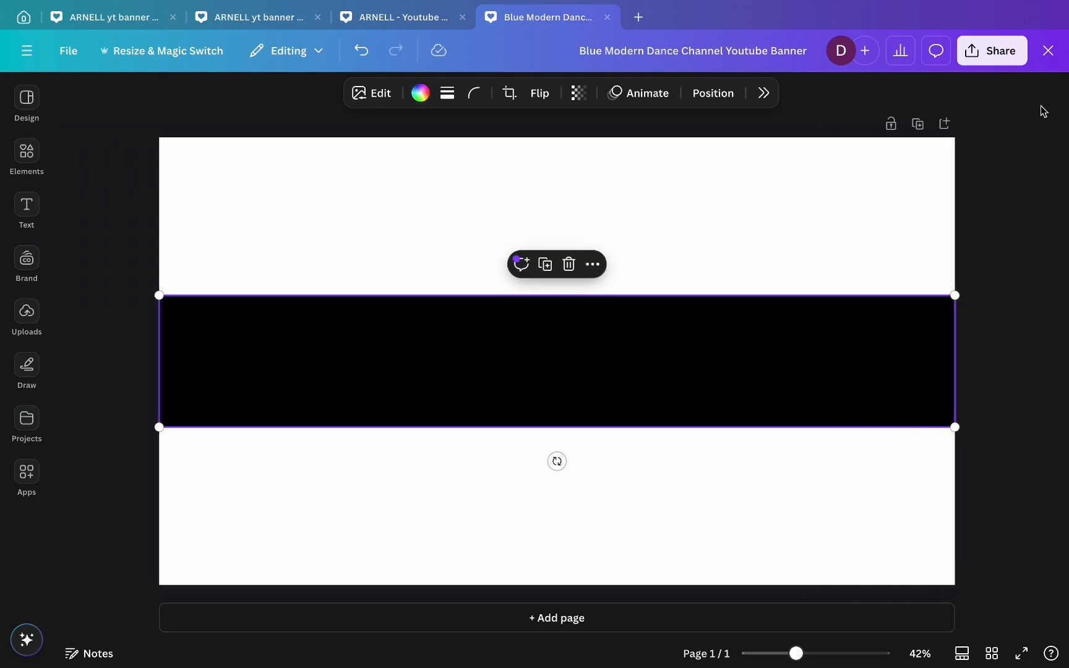
pyautogui.click(119, 219)
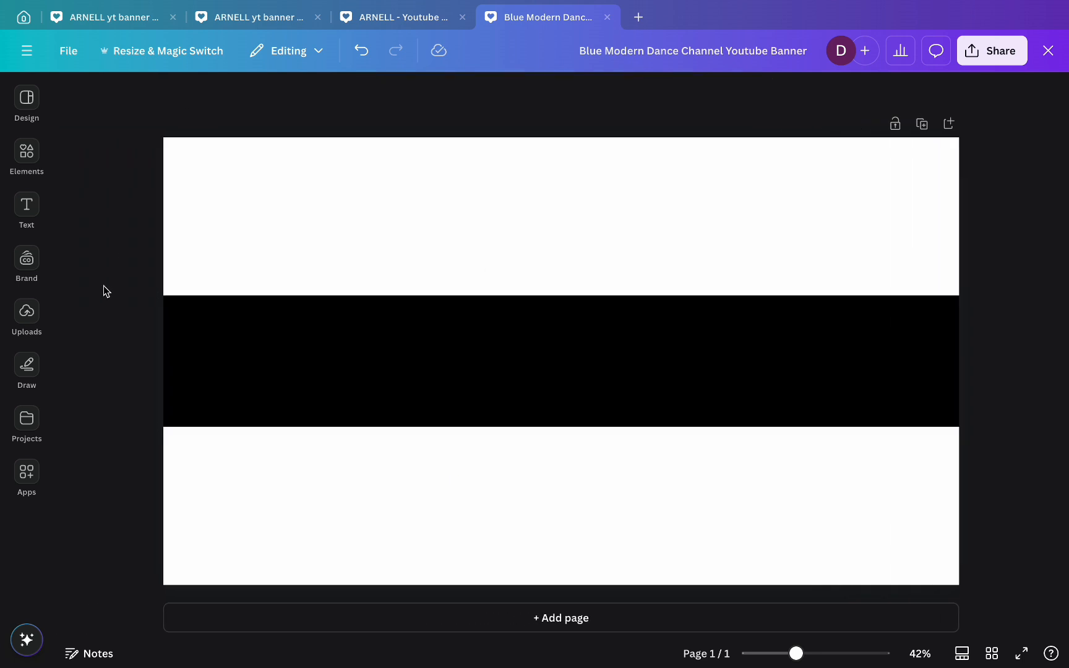
pyautogui.click(27, 314)
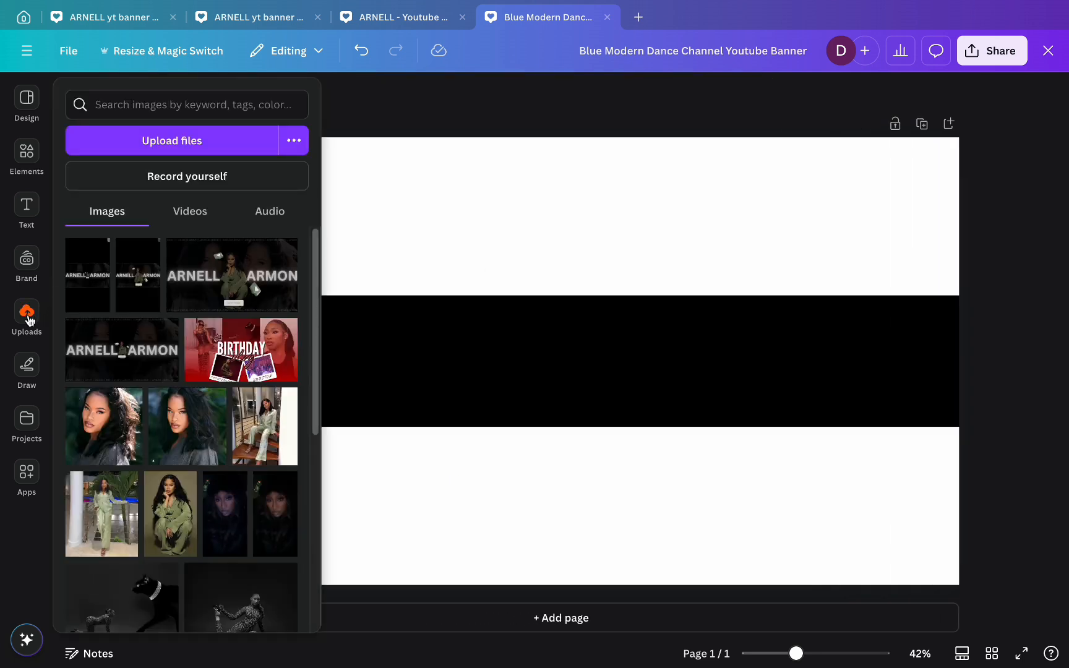
# - Add the seated green-outfit photo, remove its background, shrink it and centre it horizontally
pyautogui.click(172, 508)
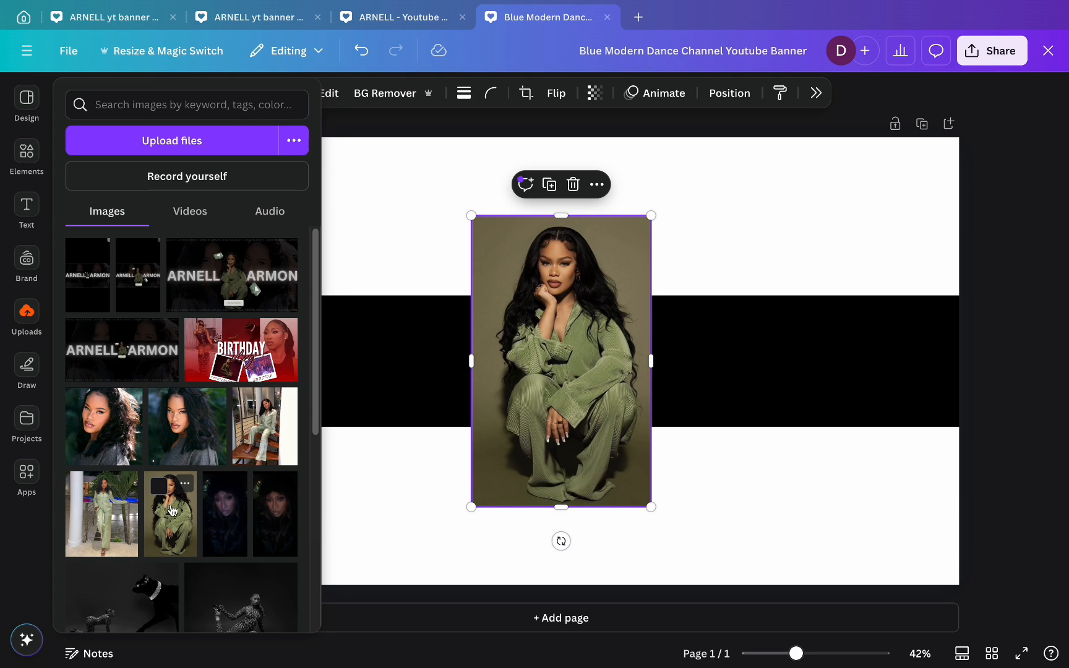
pyautogui.click(402, 94)
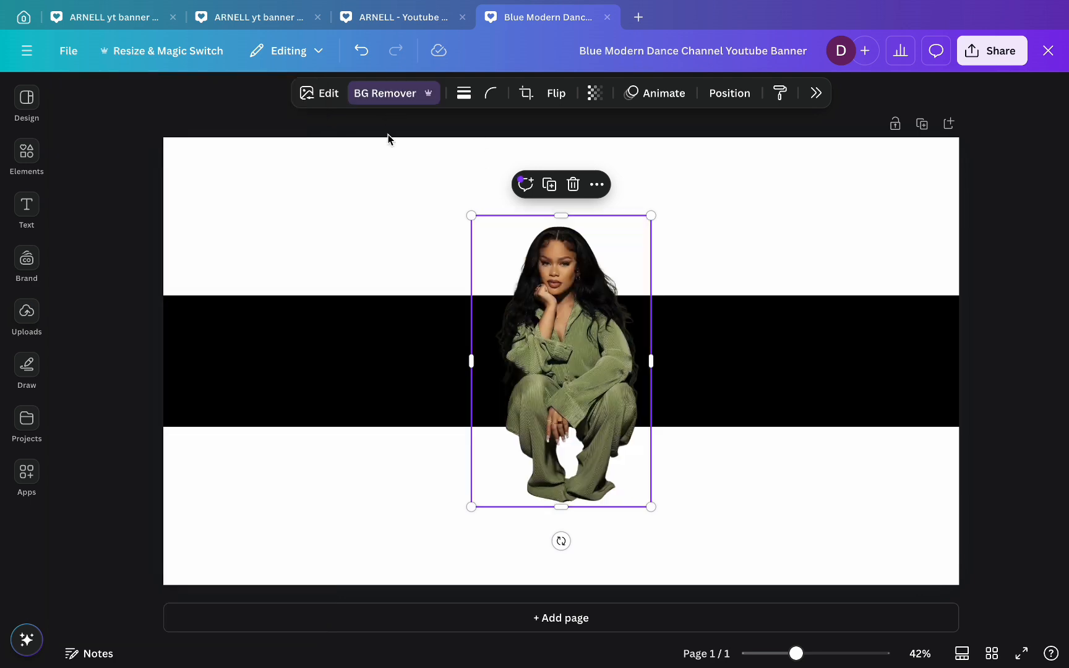
pyautogui.moveTo(465, 214); pyautogui.dragTo(519, 293)
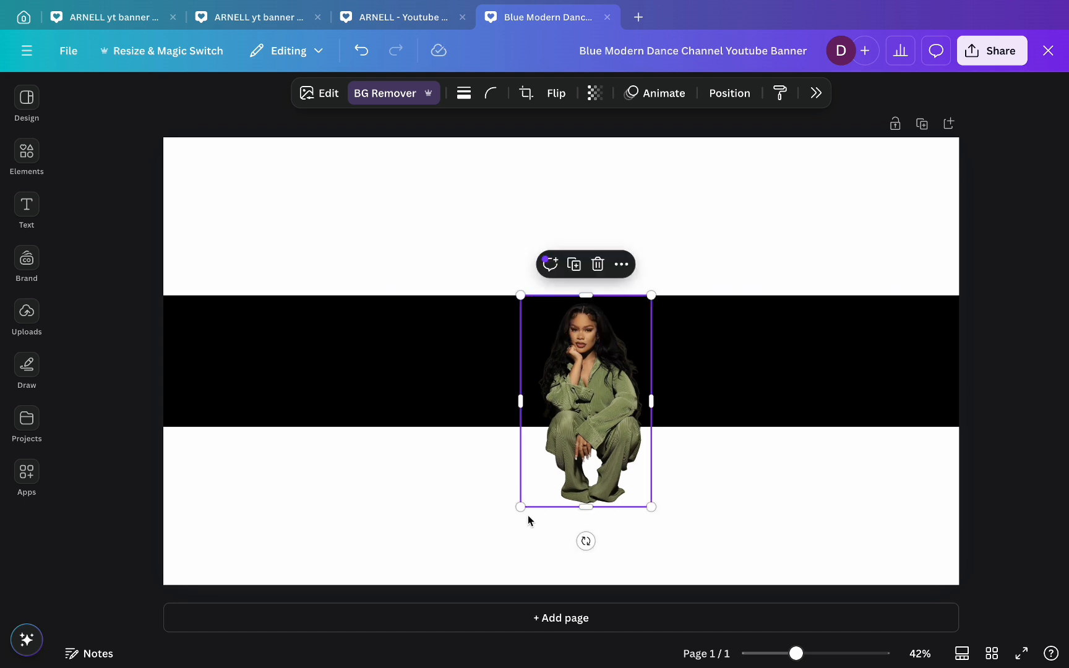
pyautogui.moveTo(518, 508); pyautogui.dragTo(569, 426)
pyautogui.click(730, 96)
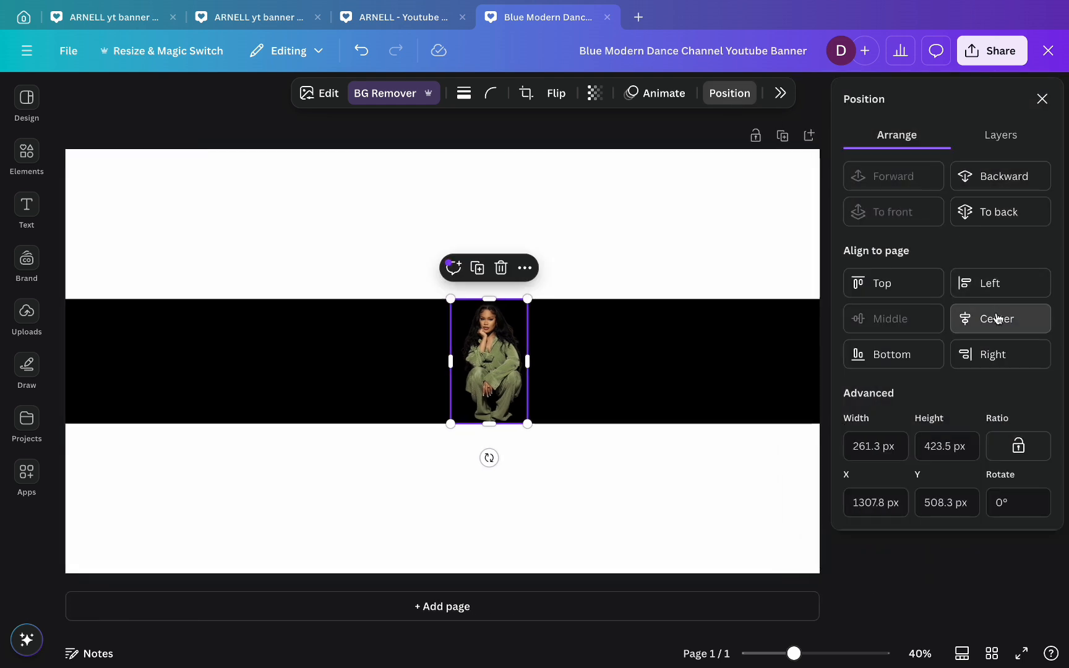
pyautogui.click(998, 318)
pyautogui.click(762, 464)
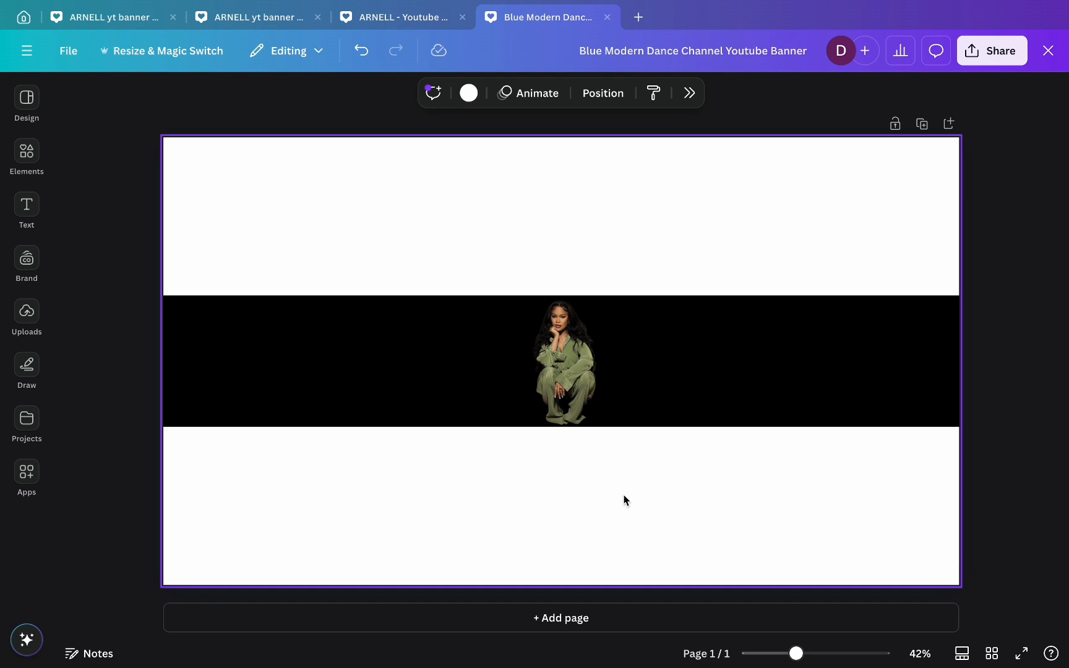
# - Set the cutout photo's transparency to 51
pyautogui.click(558, 363)
pyautogui.click(594, 94)
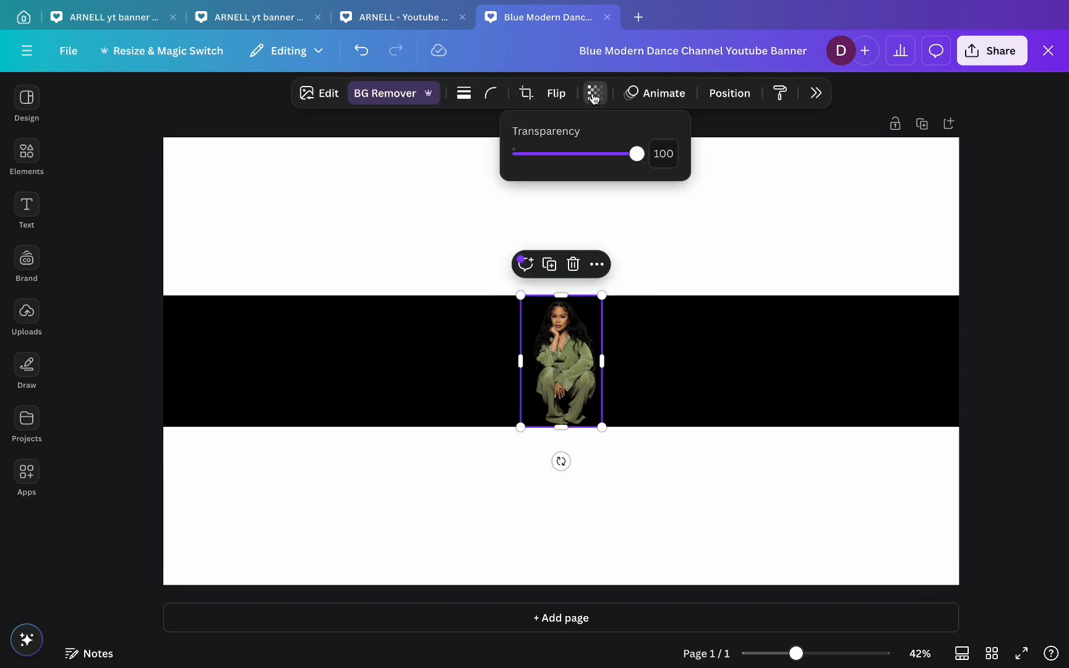
pyautogui.moveTo(634, 154); pyautogui.dragTo(577, 165)
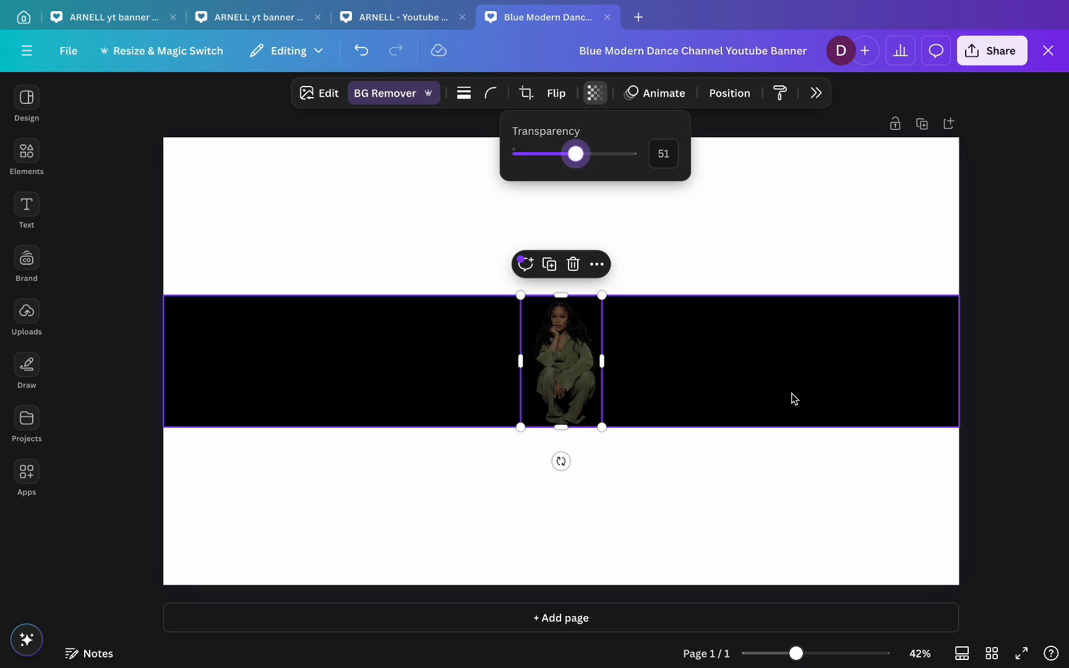
pyautogui.click(994, 477)
pyautogui.click(997, 481)
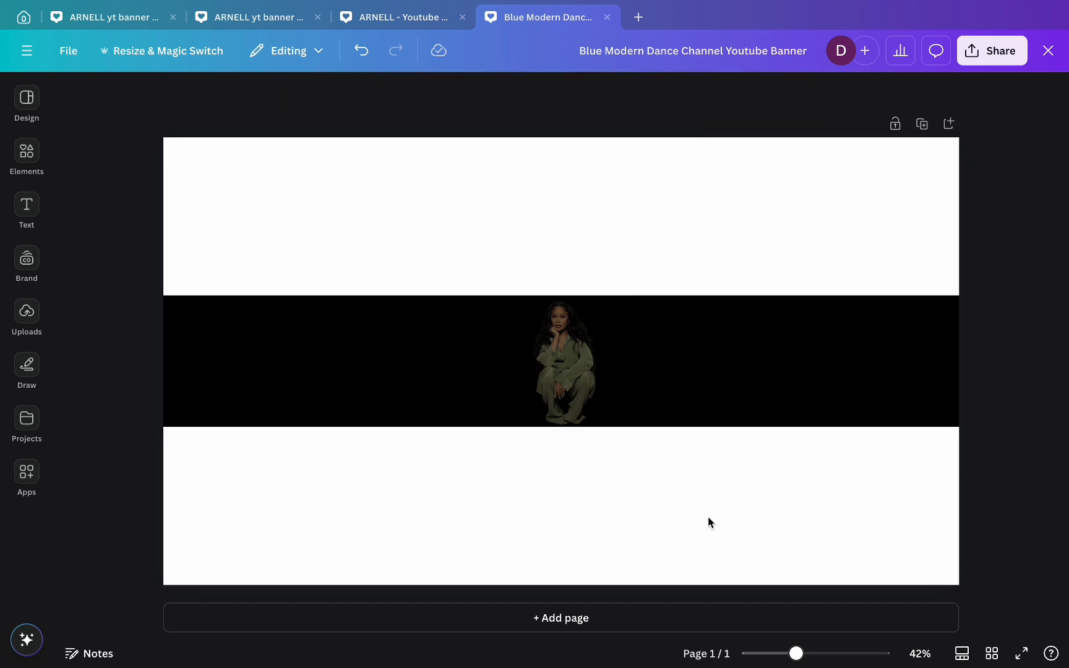
# - Add a heading text box reading 'ARNELL'
pyautogui.click(41, 165)
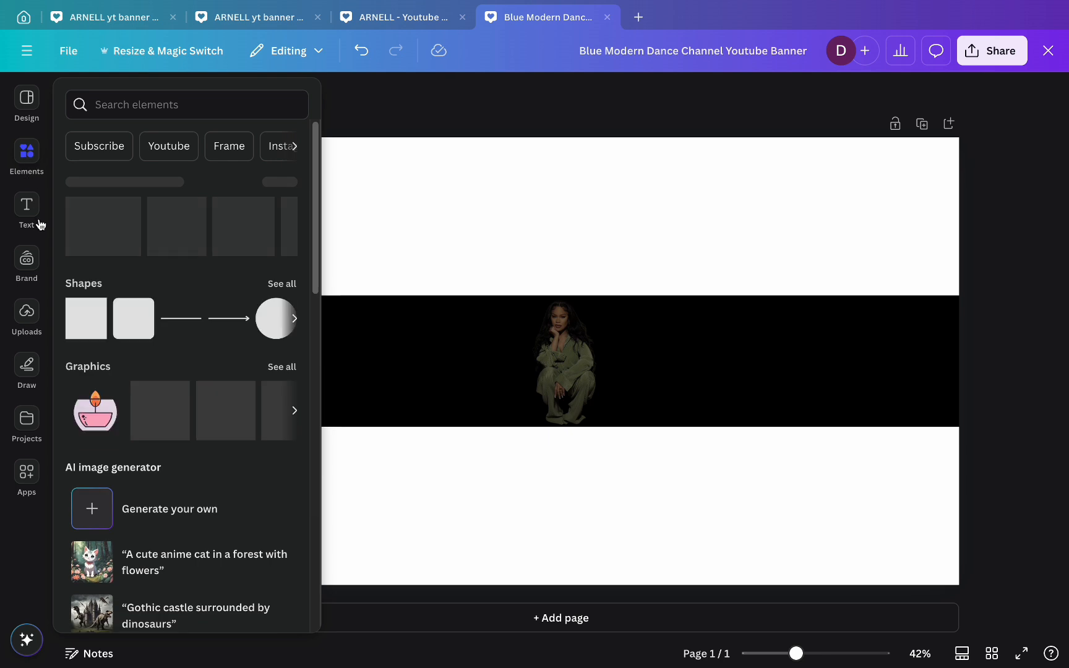
pyautogui.click(35, 217)
pyautogui.click(142, 294)
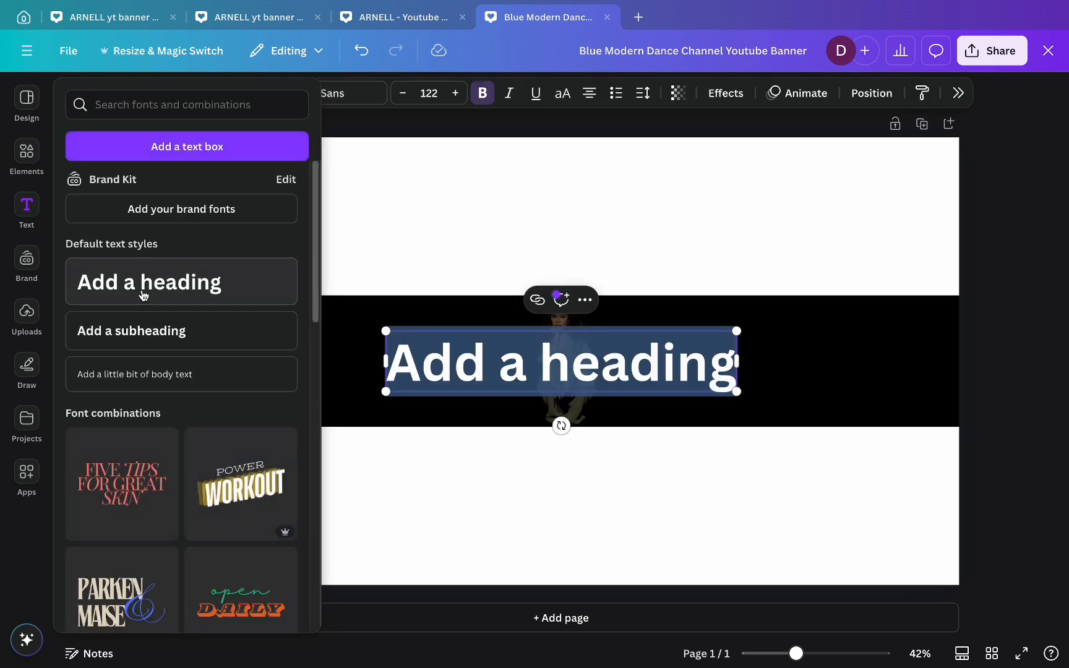
pyautogui.write('ARNELL')
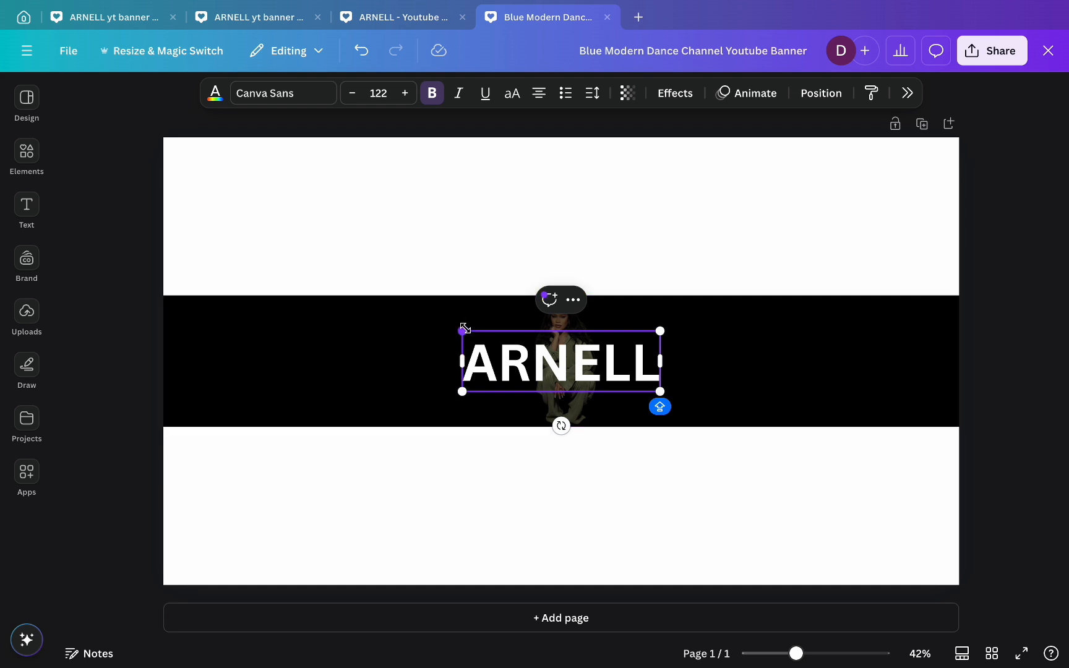
# - Enlarge ARNELL and move it to the left end of the black band
pyautogui.moveTo(462, 331); pyautogui.dragTo(345, 295)
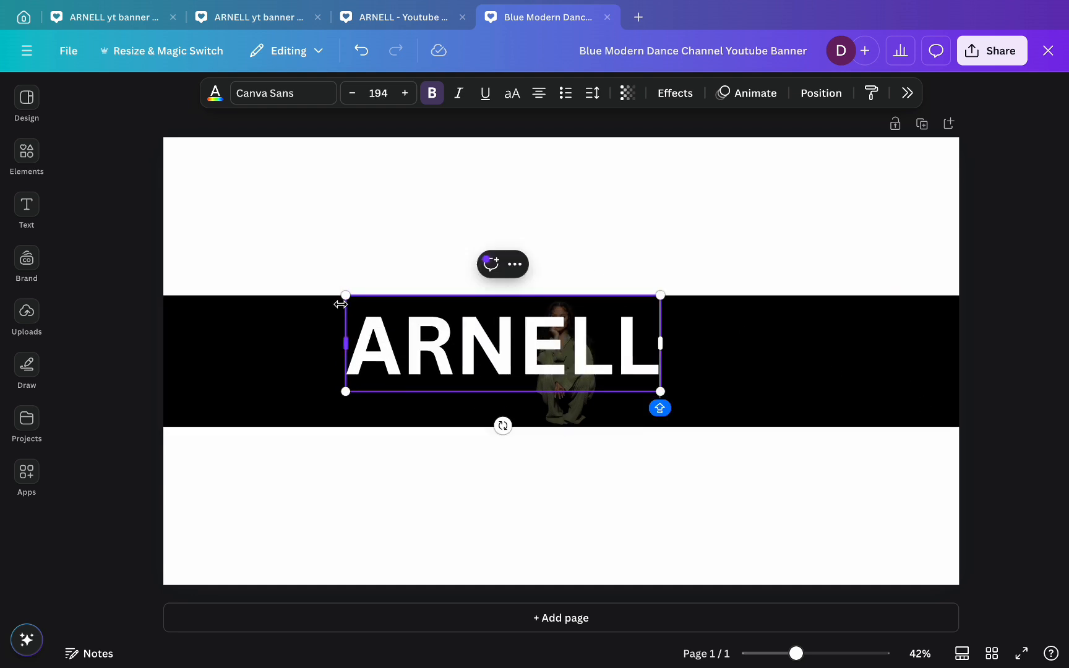
pyautogui.click(325, 177)
pyautogui.moveTo(417, 363); pyautogui.dragTo(264, 380)
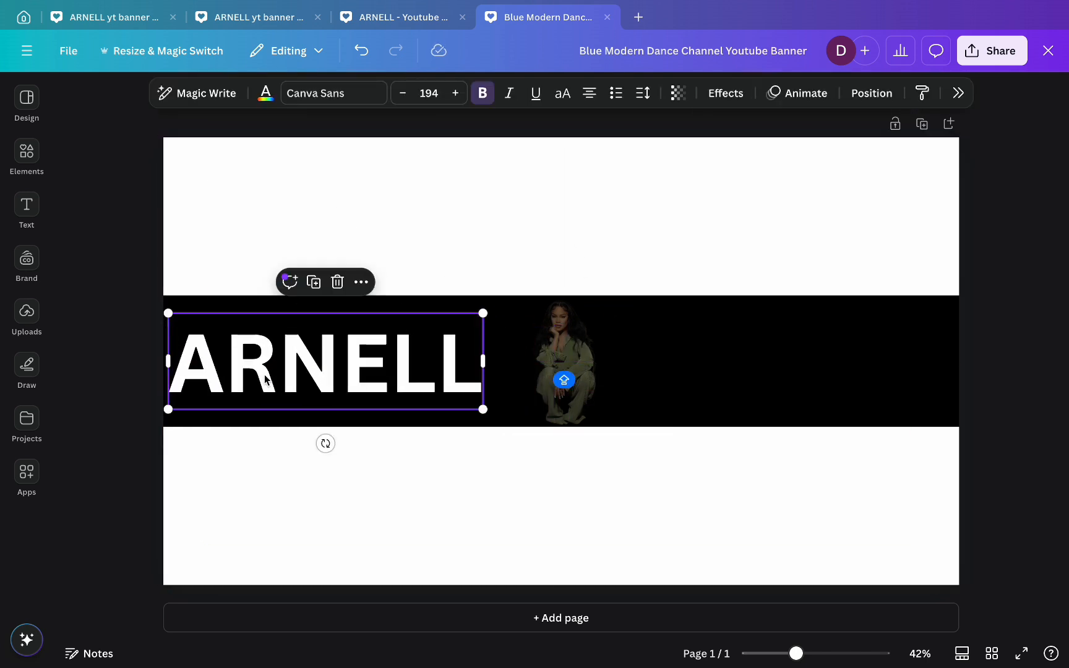
pyautogui.moveTo(485, 314); pyautogui.dragTo(523, 302)
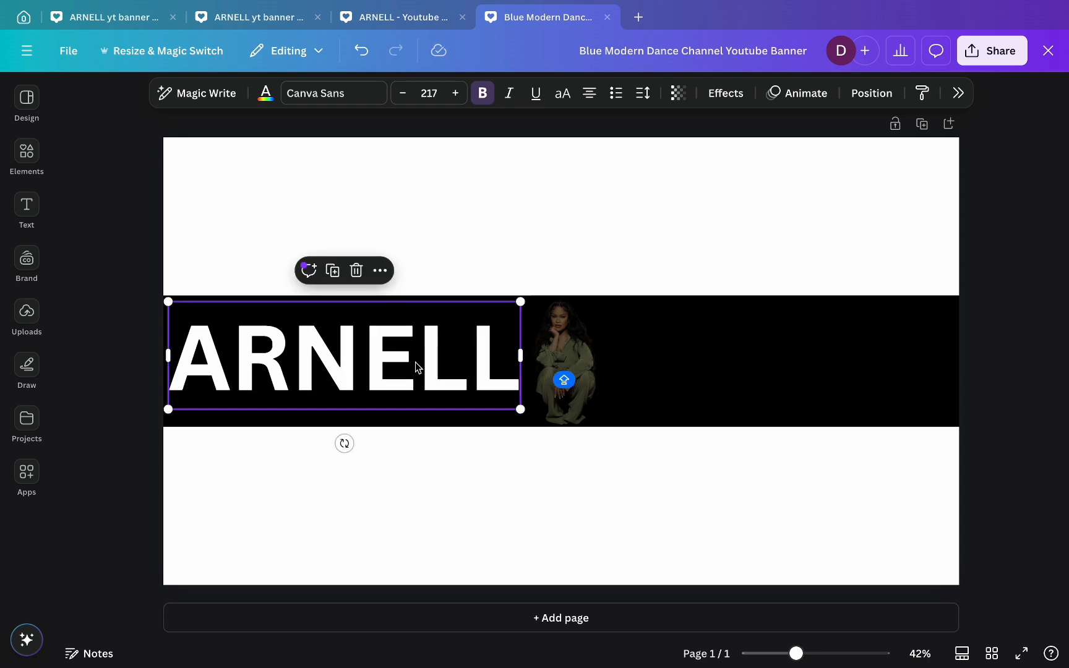
pyautogui.click(416, 363)
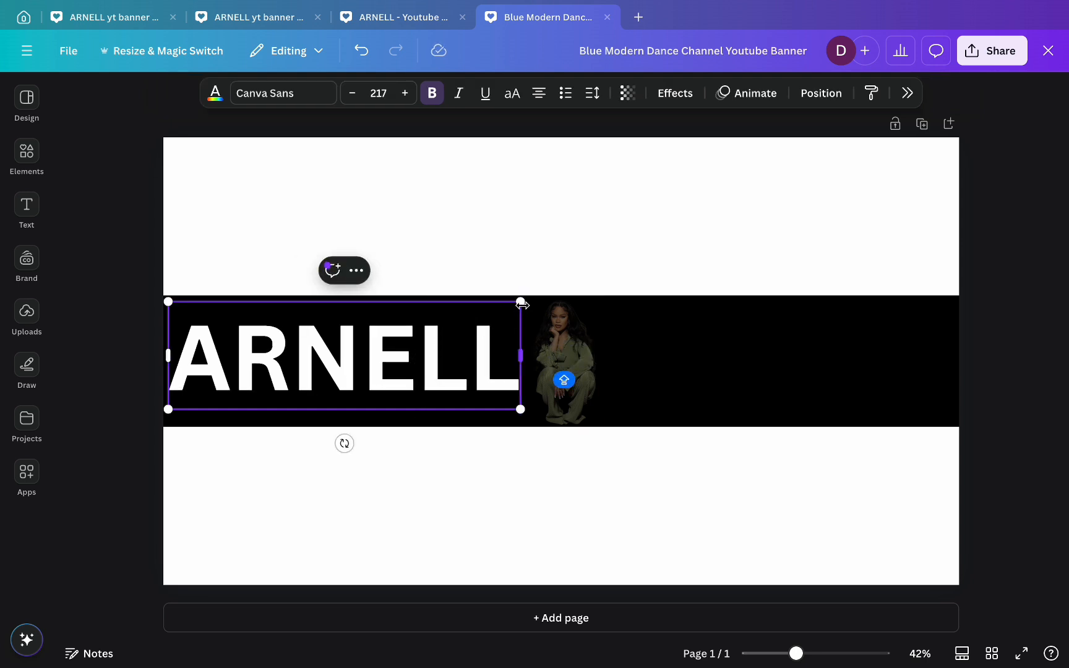
pyautogui.moveTo(520, 302); pyautogui.dragTo(540, 310)
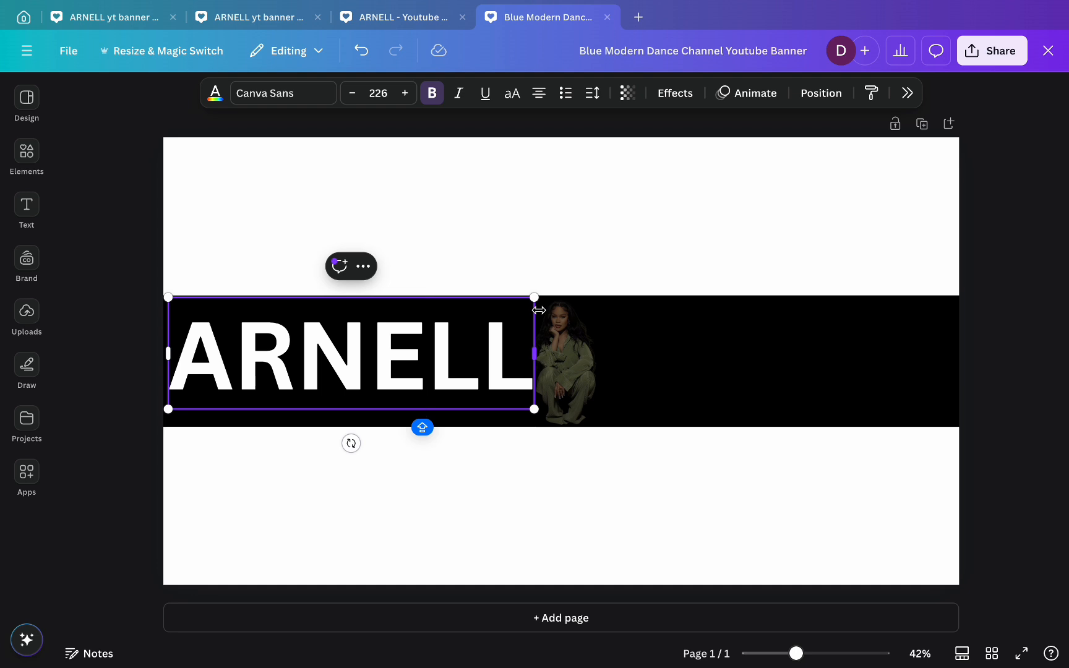
# - Fine-tune ARNELL to size 230, shifting it down to fill the band's height
pyautogui.click(506, 518)
pyautogui.click(388, 351)
pyautogui.moveTo(389, 350); pyautogui.dragTo(390, 359)
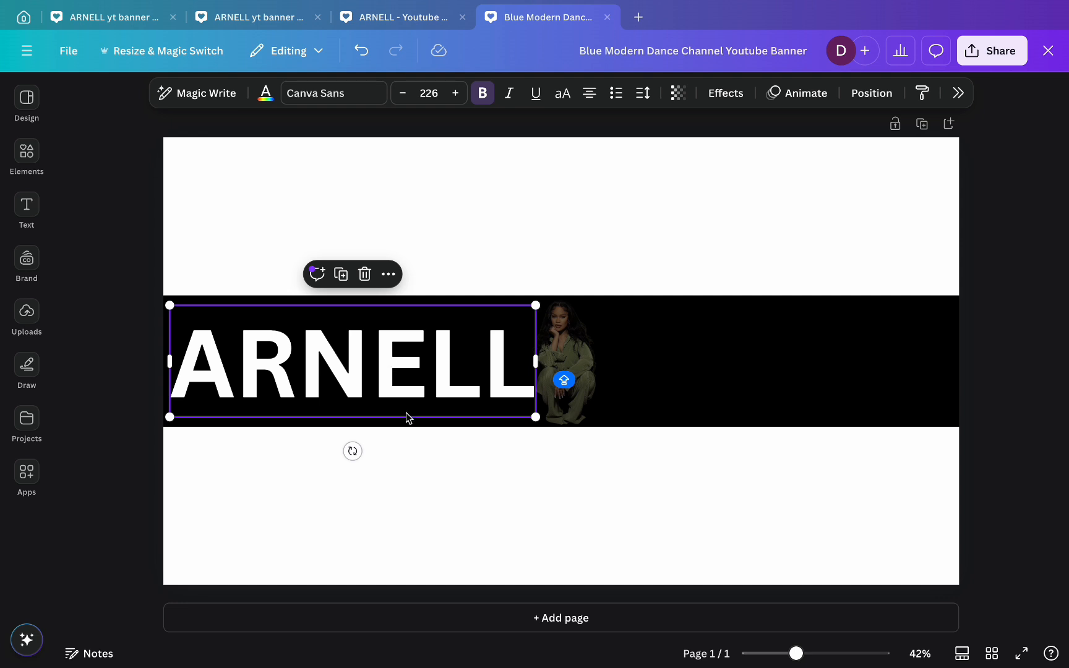
pyautogui.click(417, 460)
pyautogui.click(362, 359)
pyautogui.moveTo(168, 303); pyautogui.dragTo(160, 304)
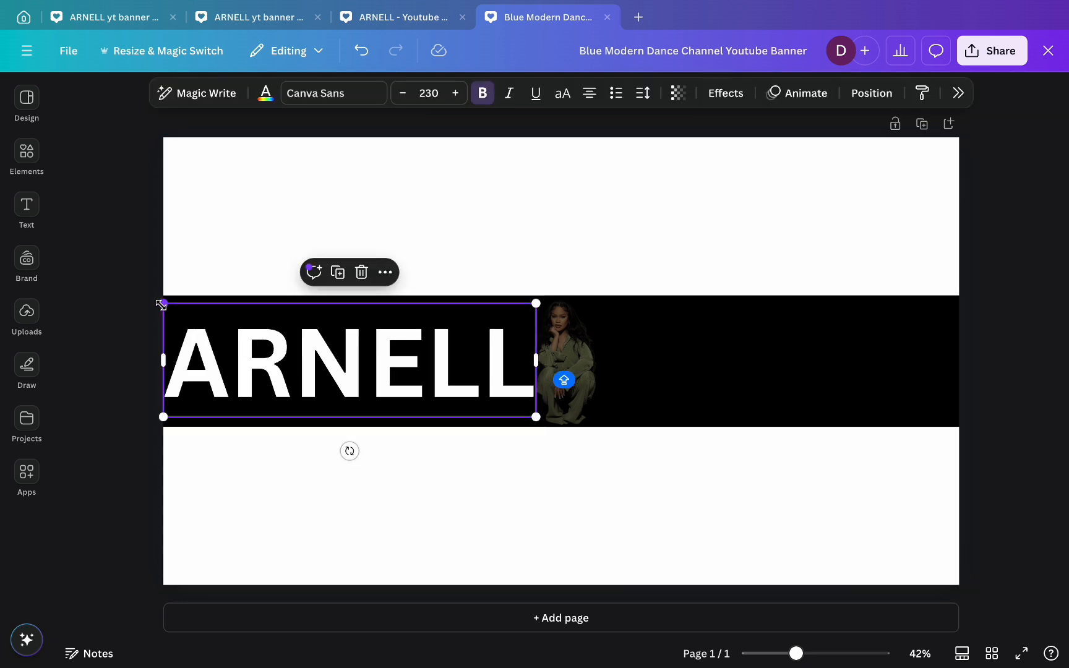
pyautogui.click(394, 475)
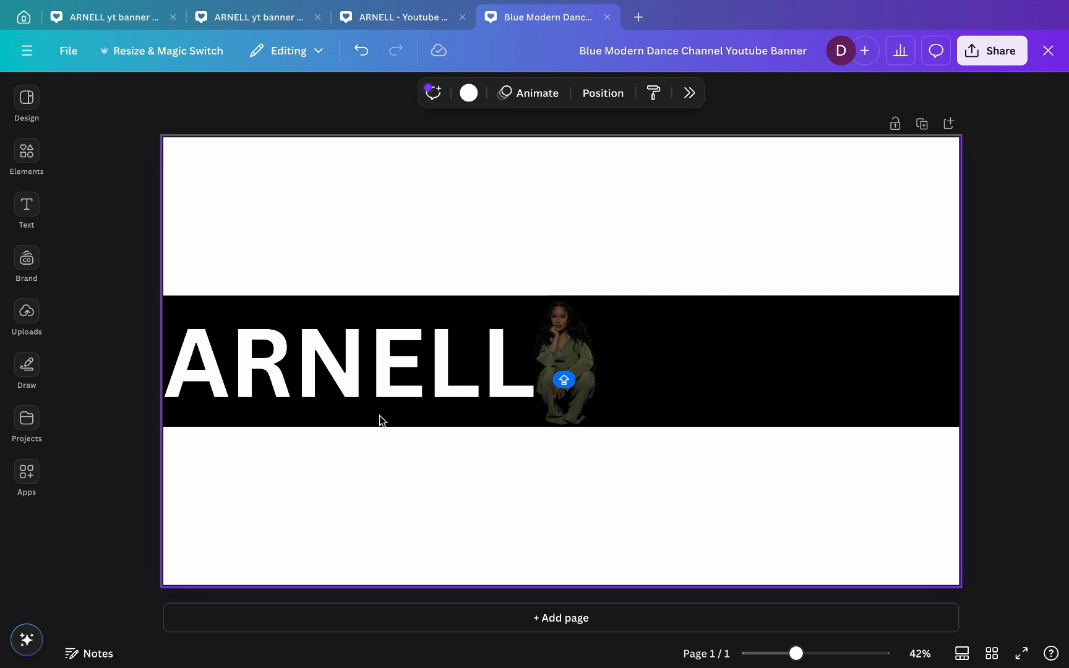
pyautogui.click(354, 376)
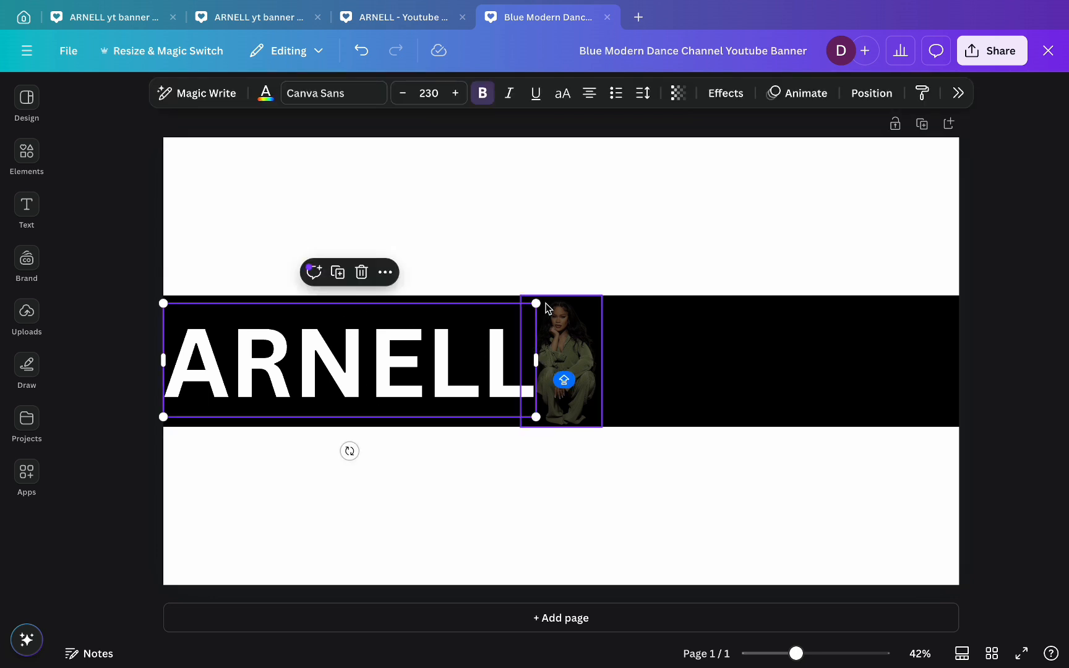
# - Give ARNELL a Neon effect and set its transparency to 76
pyautogui.click(724, 93)
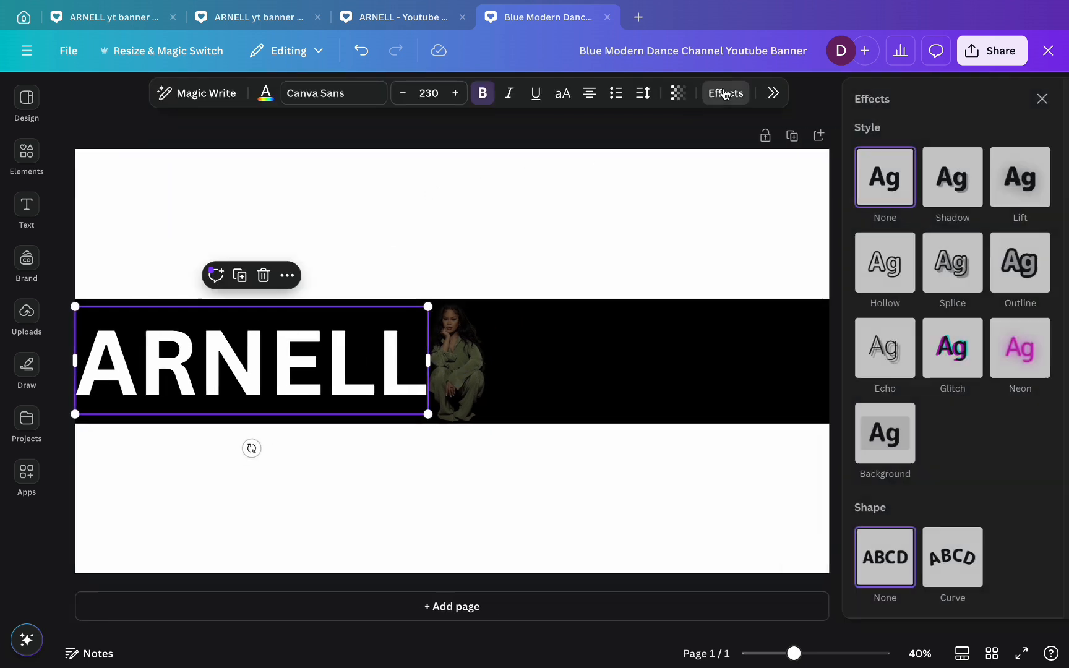
pyautogui.click(1010, 356)
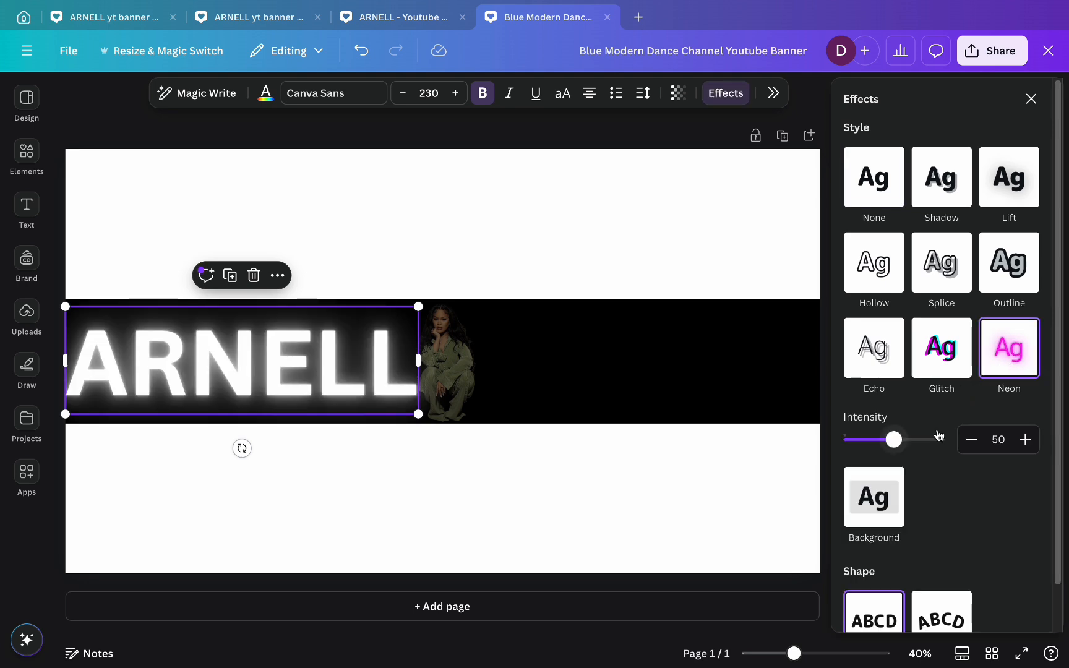
pyautogui.click(678, 91)
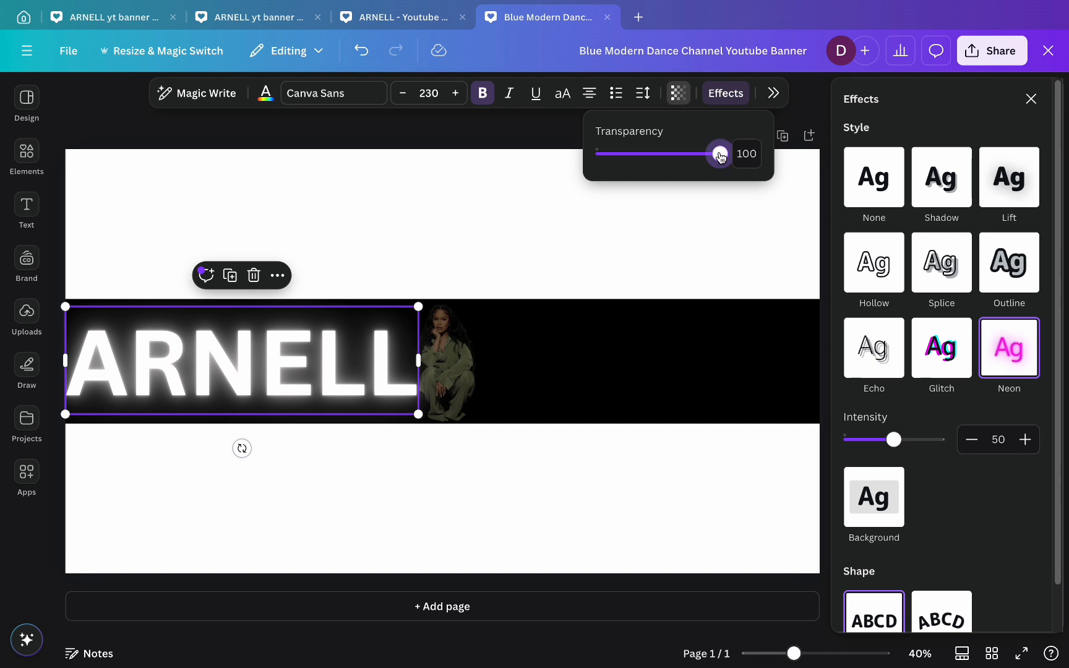
pyautogui.moveTo(720, 157); pyautogui.dragTo(691, 156)
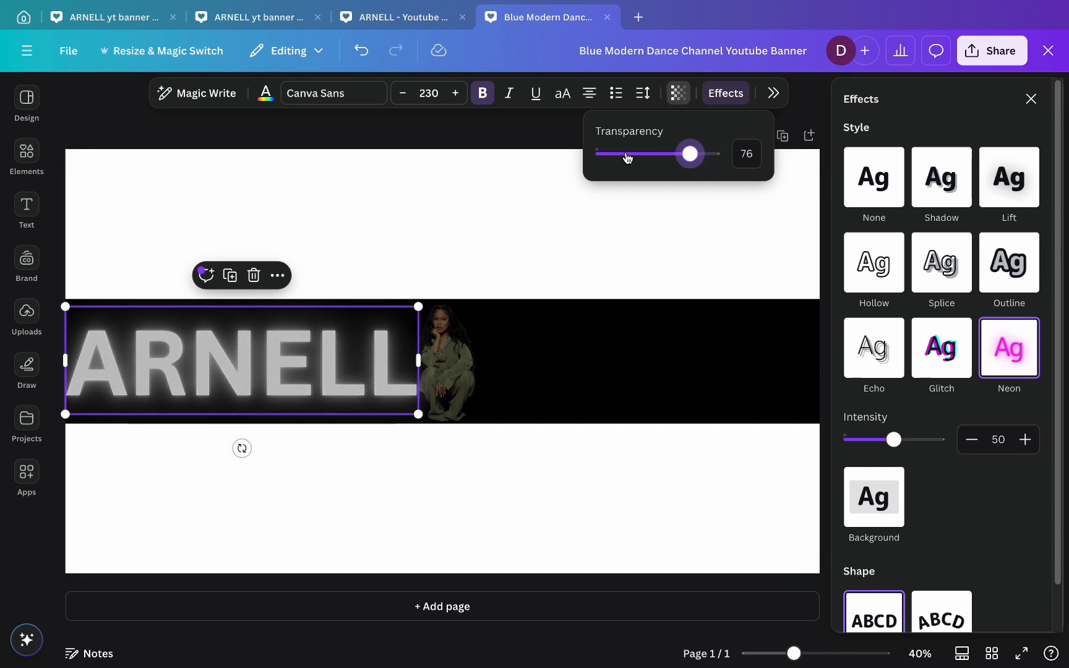
# - Duplicate ARNELL, move the copy right of the woman and retype it as 'ARMON', level with ARNELL
pyautogui.click(230, 276)
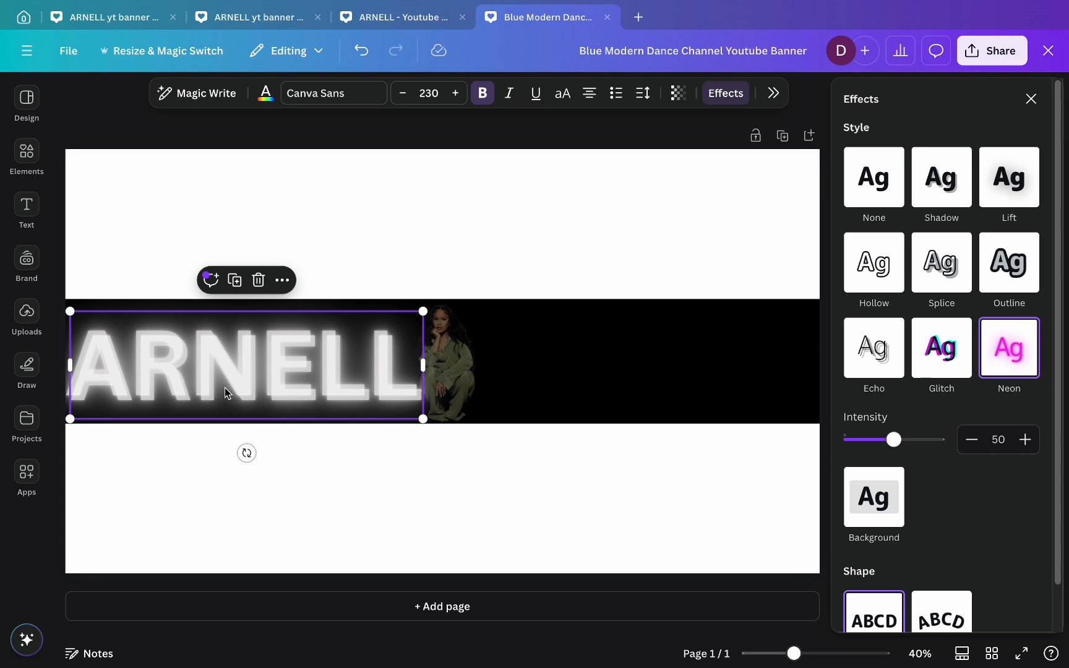
pyautogui.moveTo(224, 387); pyautogui.dragTo(647, 387)
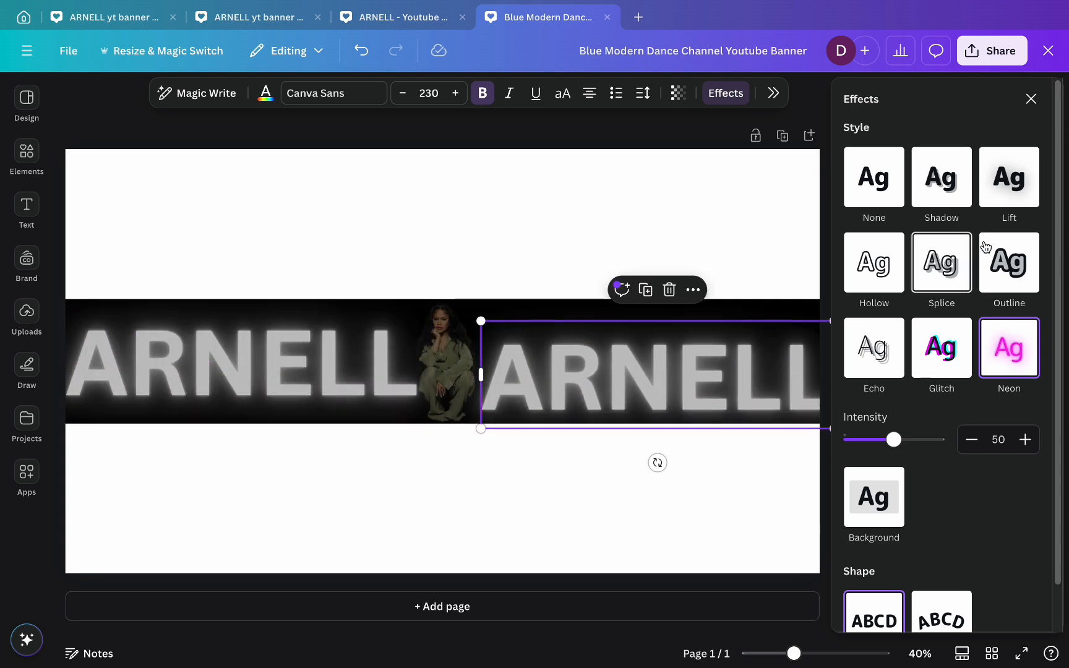
pyautogui.click(1028, 101)
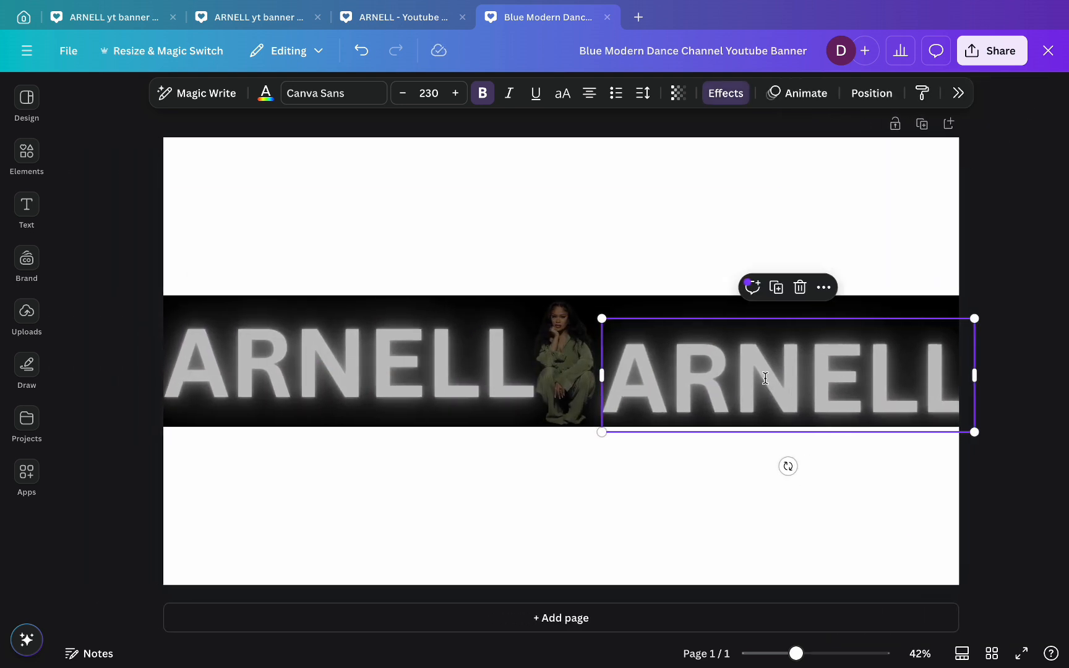
pyautogui.doubleClick(765, 378)
pyautogui.write('ARMO')
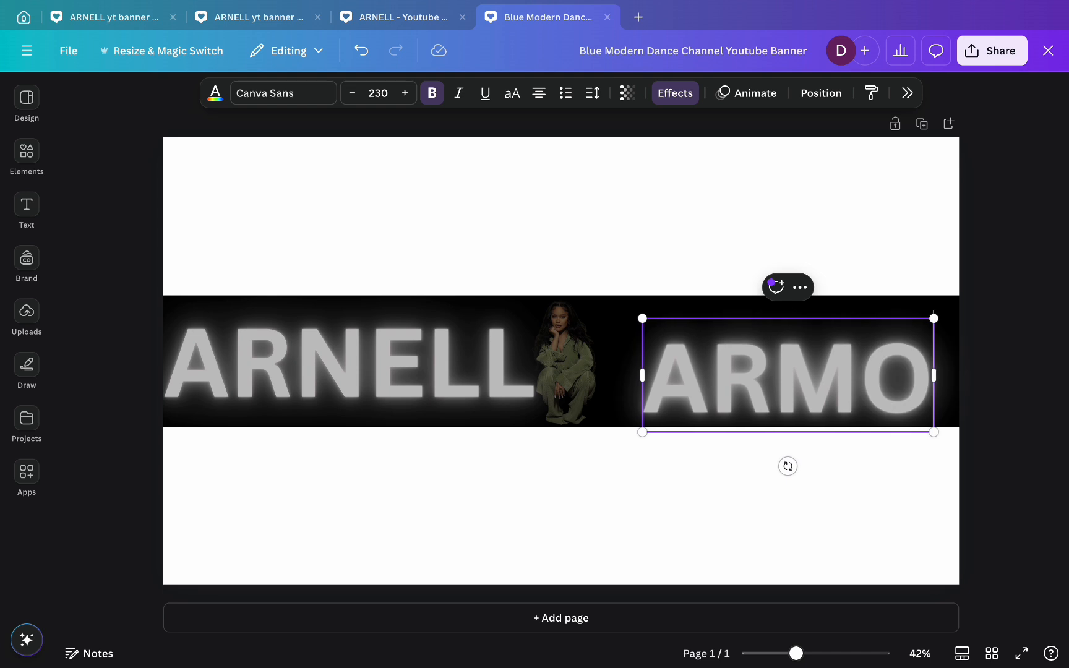
pyautogui.press('Return')
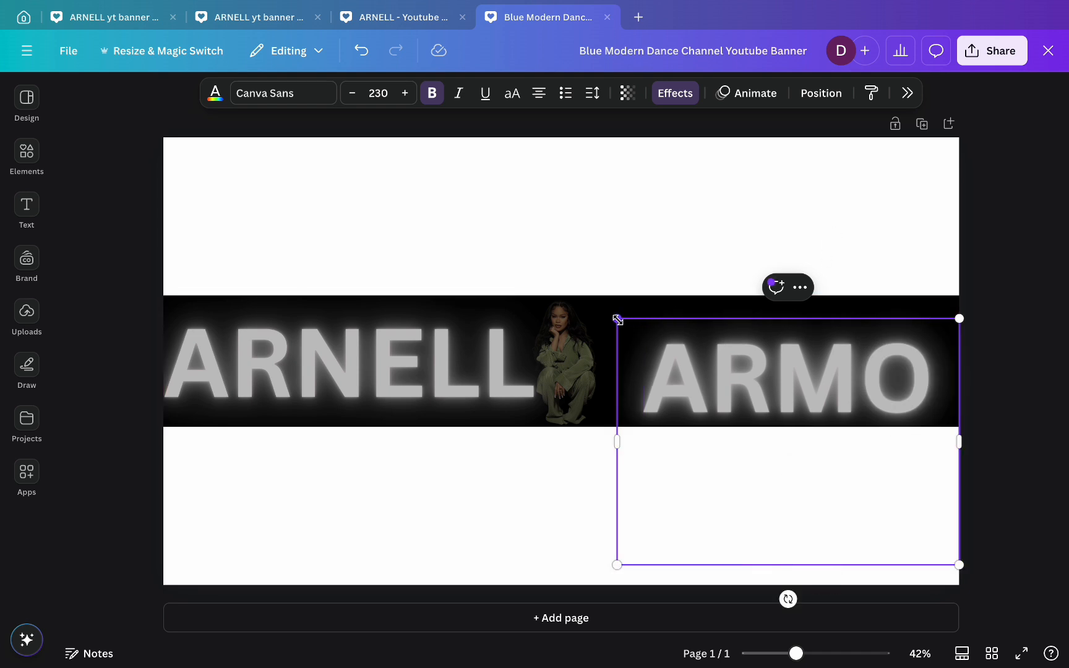
pyautogui.moveTo(613, 445); pyautogui.dragTo(580, 438)
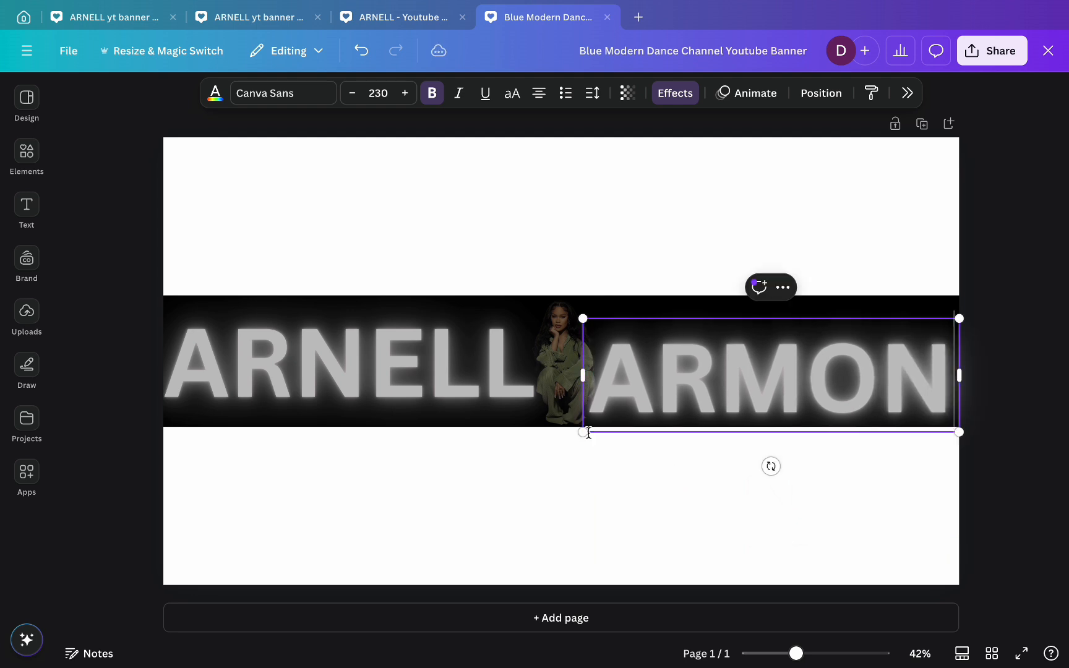
pyautogui.click(1038, 440)
pyautogui.moveTo(742, 385); pyautogui.dragTo(751, 370)
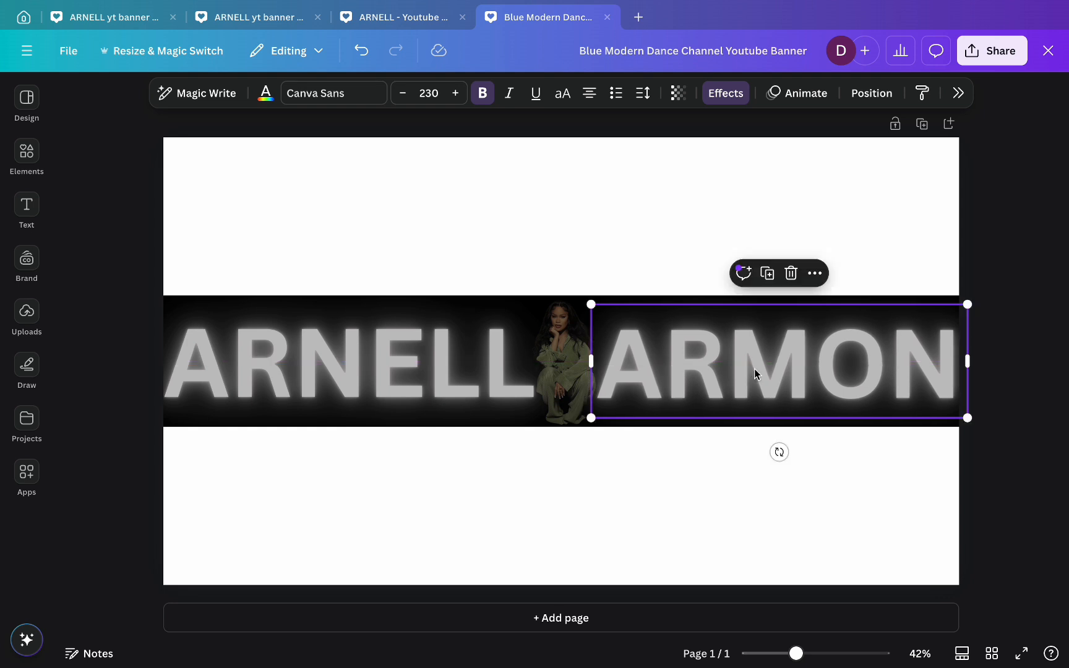
# - Change the page background colour from white to black
pyautogui.click(1002, 467)
pyautogui.click(762, 226)
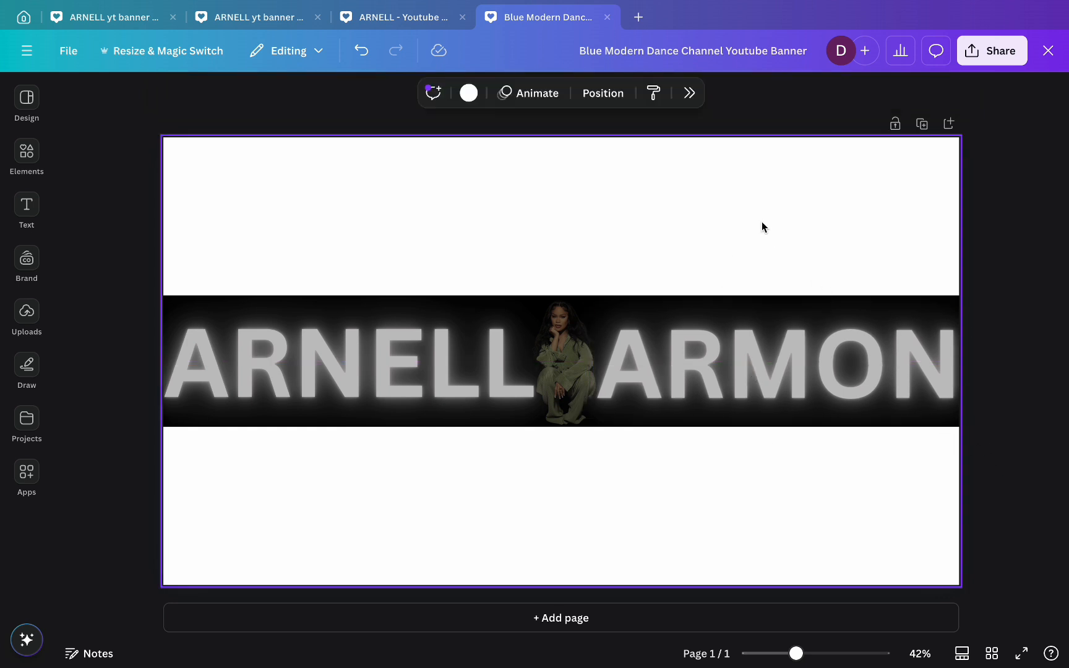
pyautogui.click(469, 93)
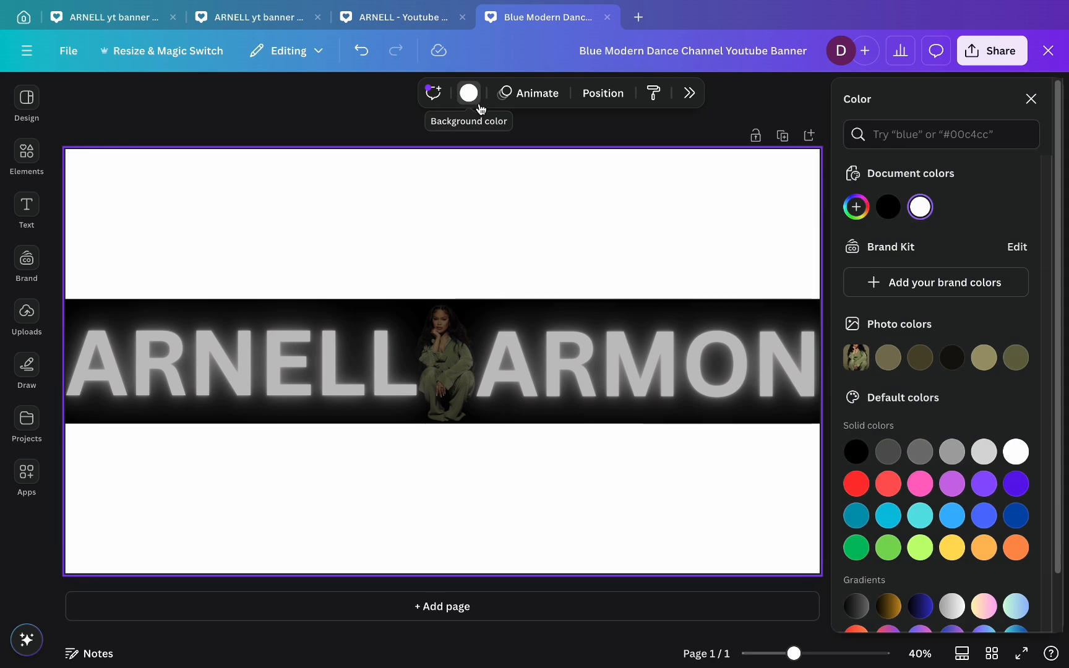
pyautogui.click(894, 212)
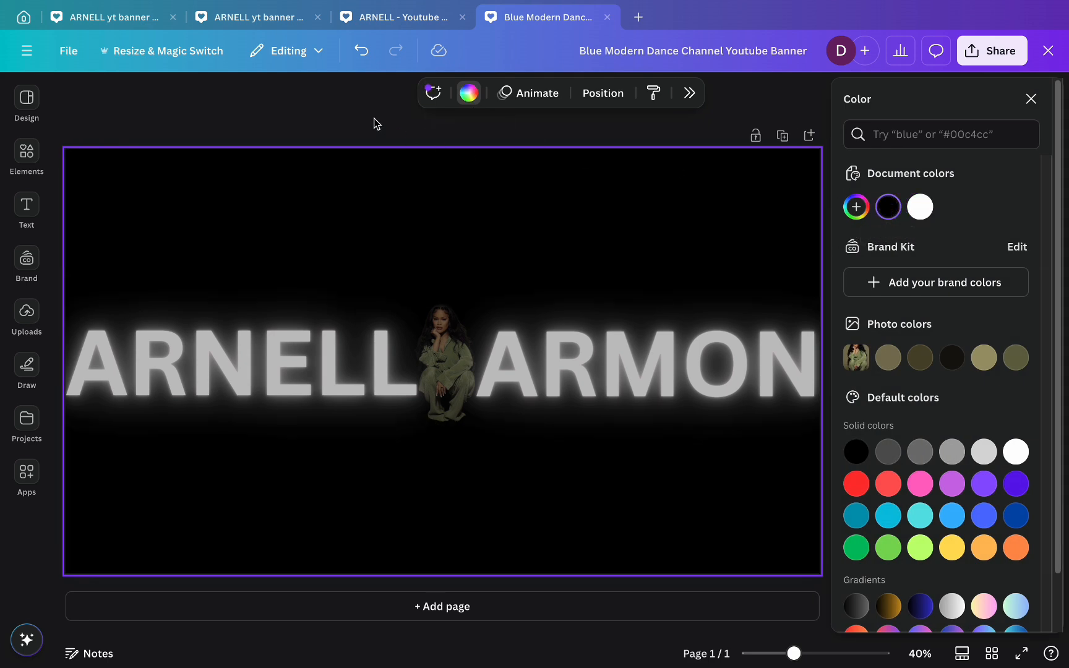
pyautogui.press('Escape')
pyautogui.click(27, 312)
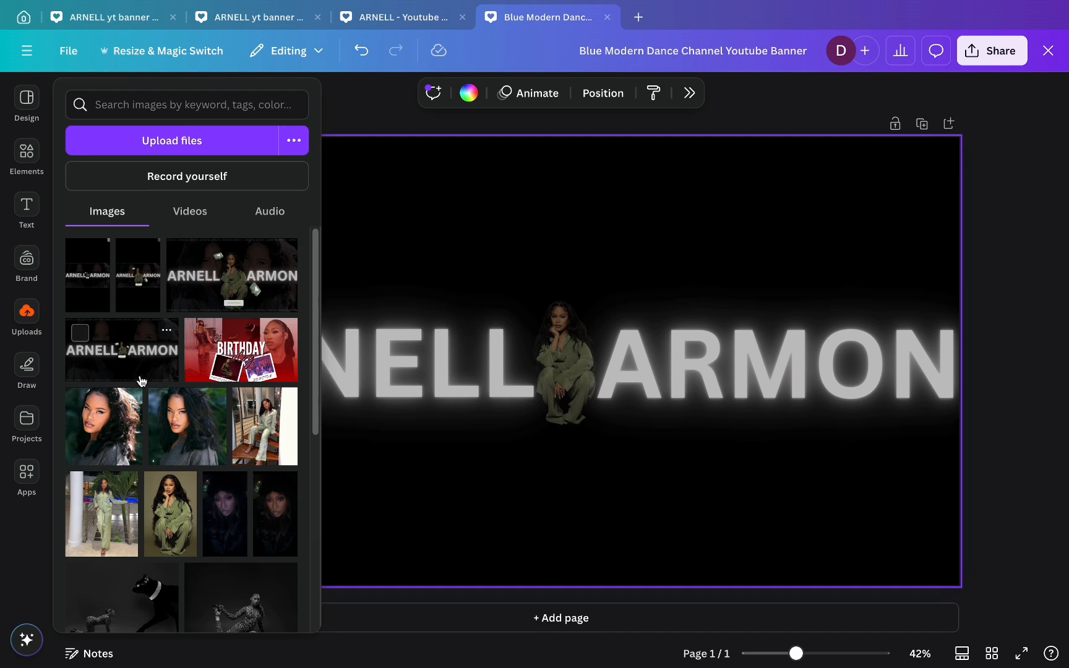
# - Add the first portrait, remove its background, enlarge it to full height and push it right
pyautogui.click(90, 420)
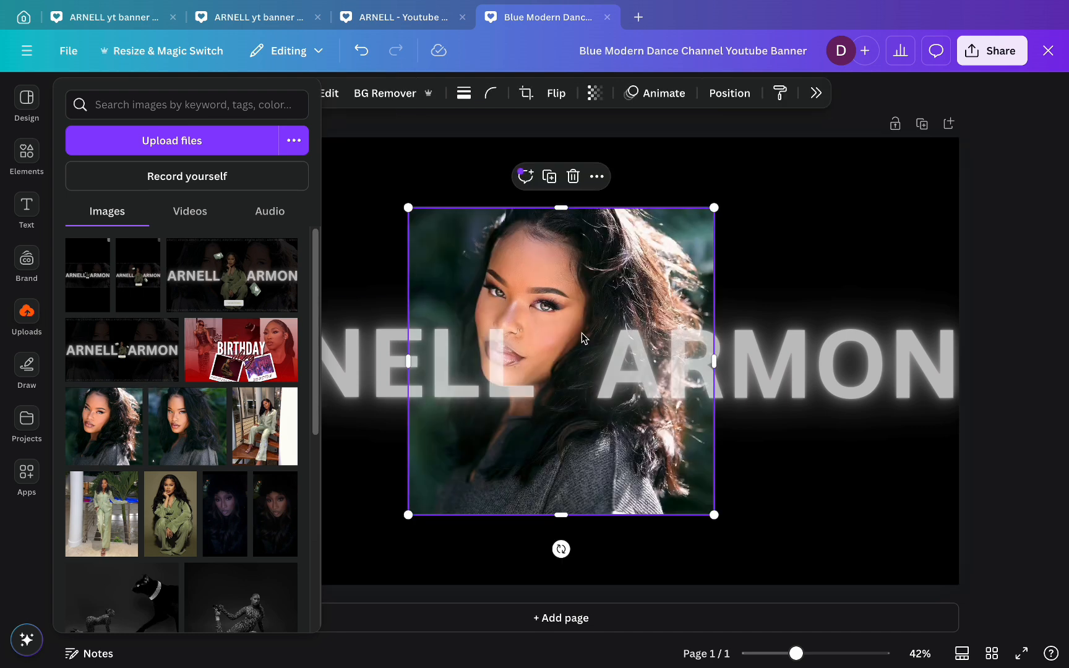
pyautogui.click(399, 94)
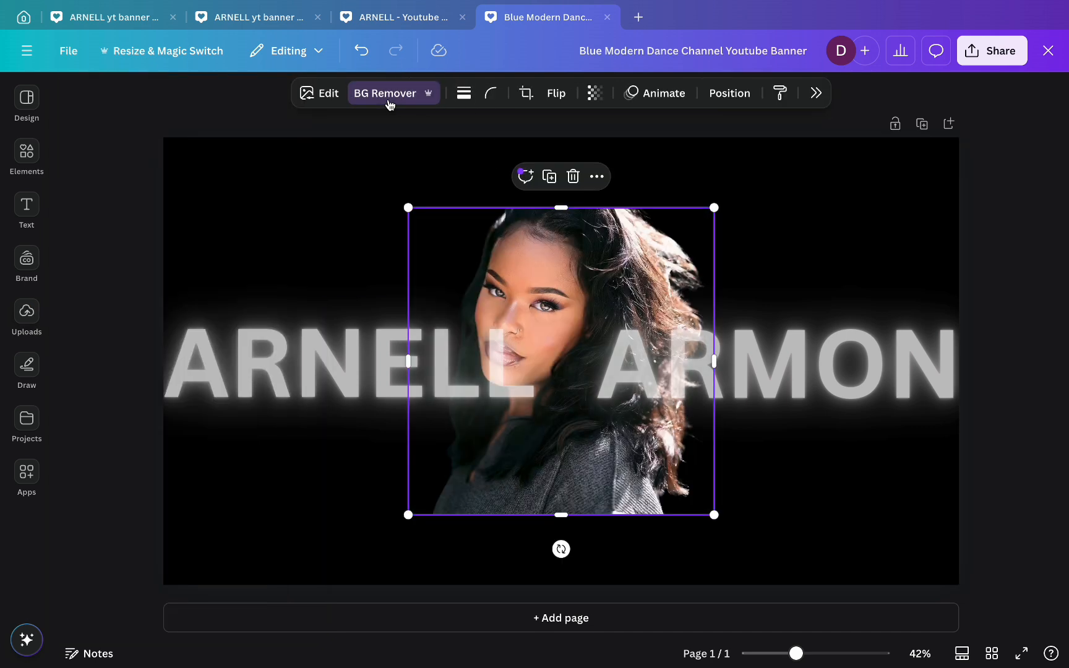
pyautogui.moveTo(714, 208); pyautogui.dragTo(801, 161)
pyautogui.moveTo(408, 514); pyautogui.dragTo(359, 608)
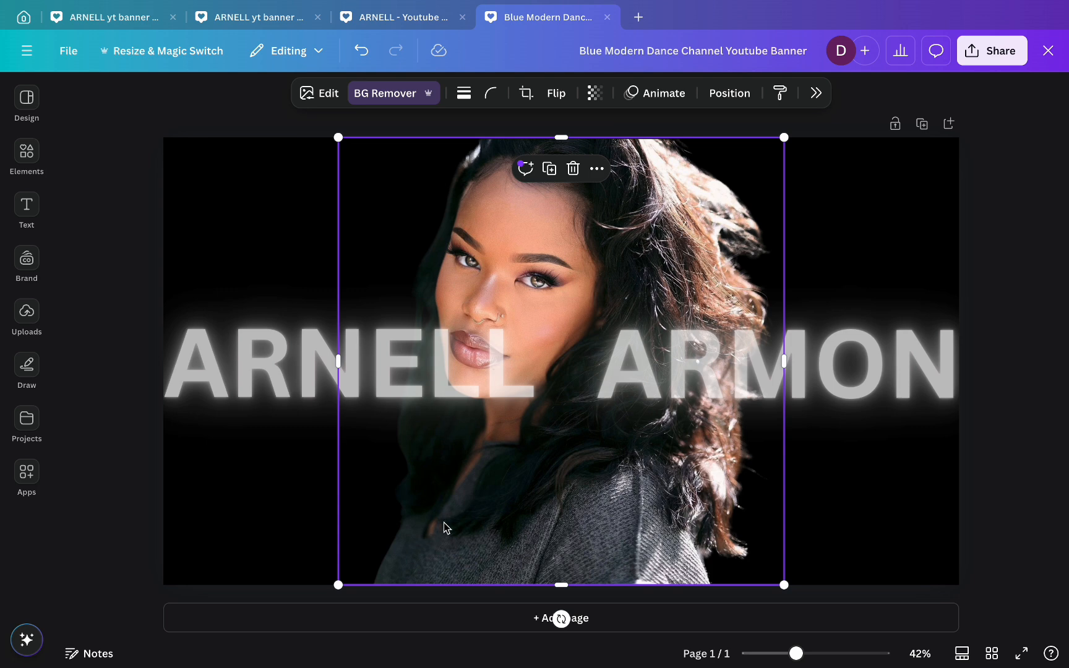
pyautogui.moveTo(508, 199); pyautogui.dragTo(681, 207)
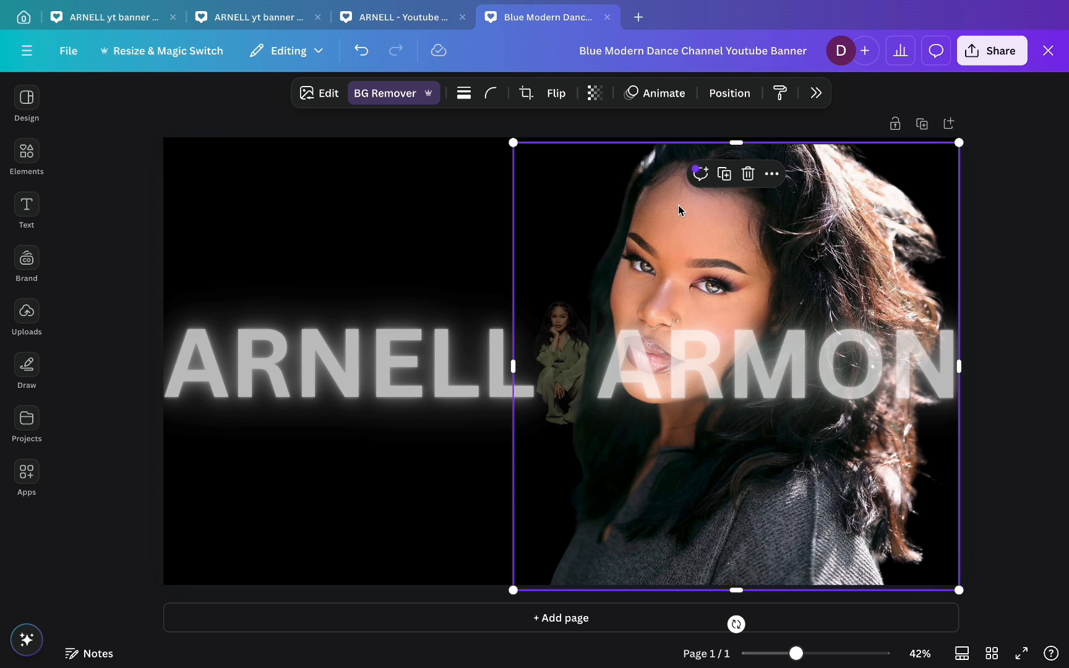
pyautogui.moveTo(678, 205); pyautogui.dragTo(700, 209)
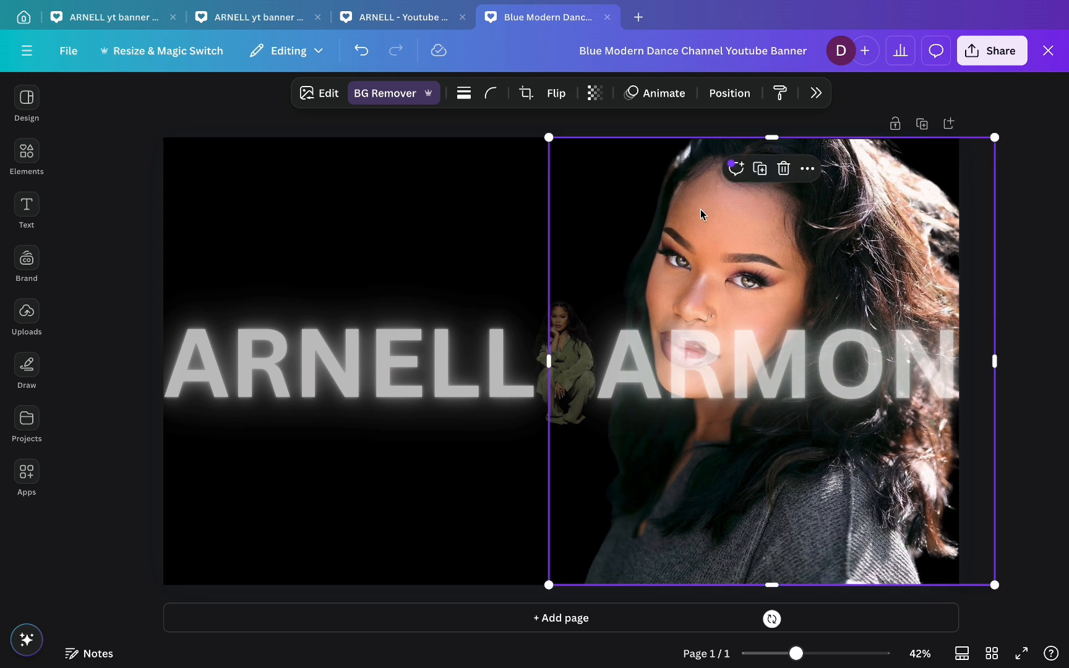
# - Send the portrait backward behind the title band and set its transparency to 14
pyautogui.click(729, 94)
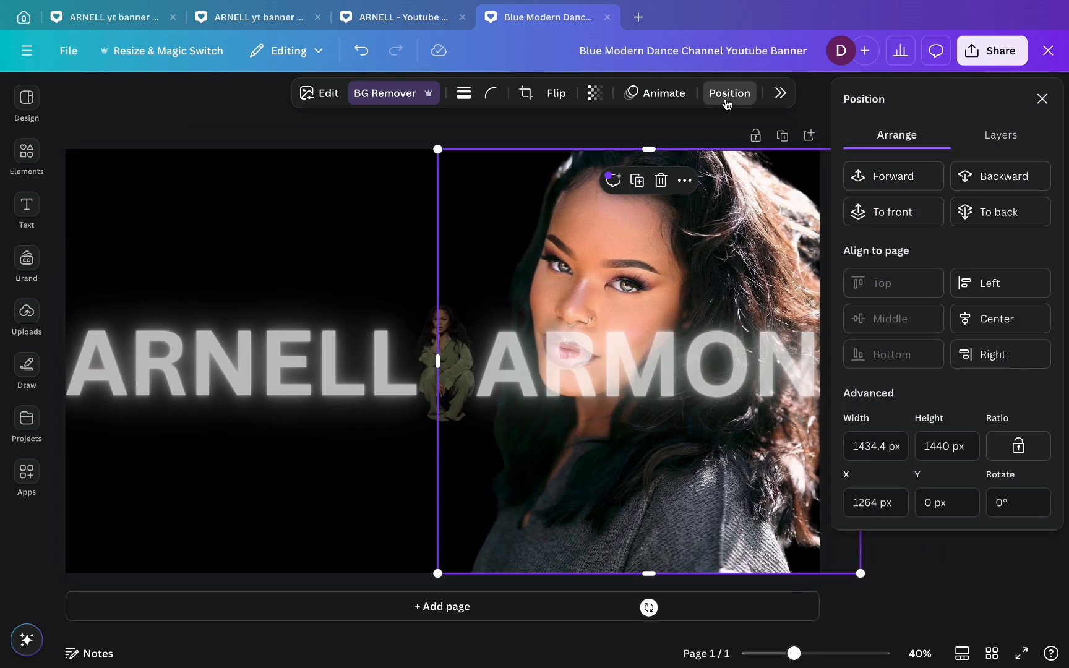
pyautogui.click(1015, 183)
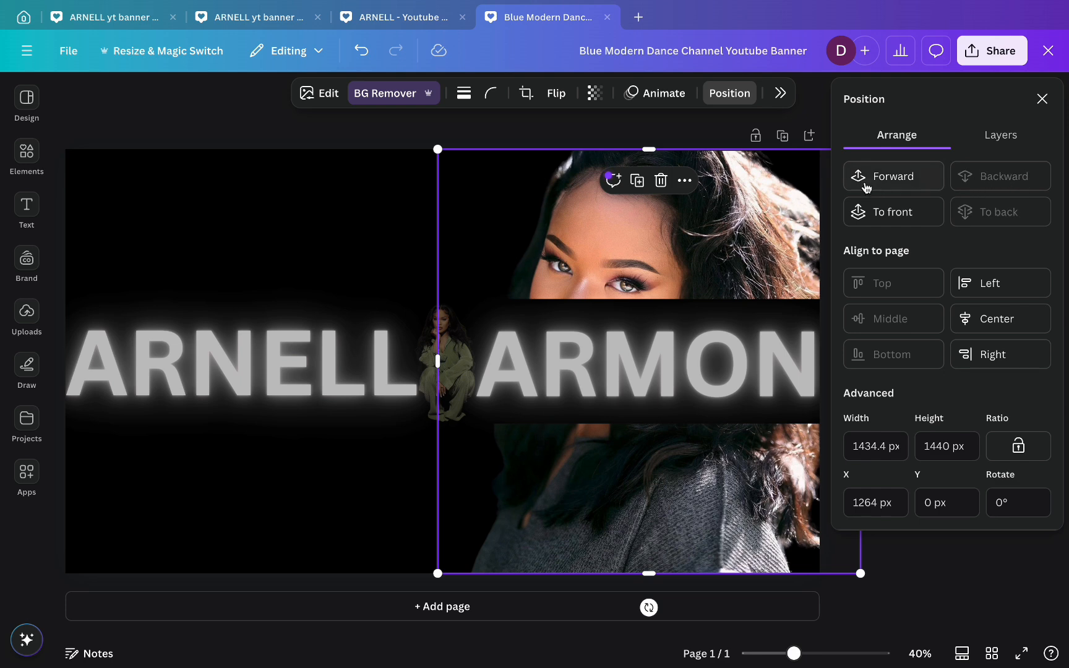
pyautogui.click(1042, 99)
pyautogui.click(597, 96)
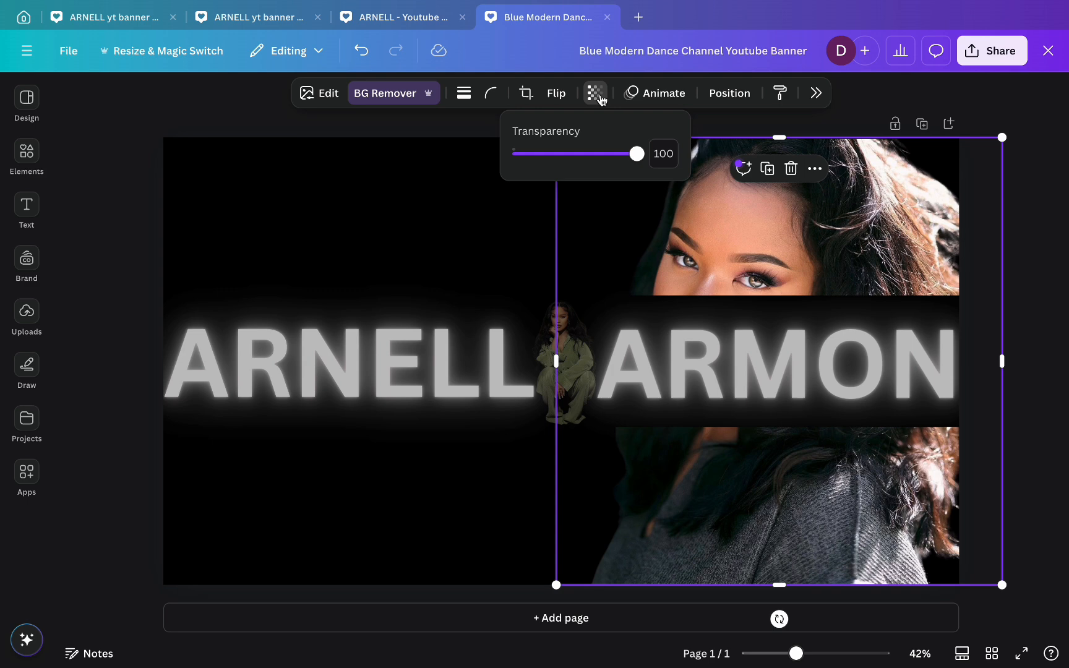
pyautogui.moveTo(641, 164); pyautogui.dragTo(530, 164)
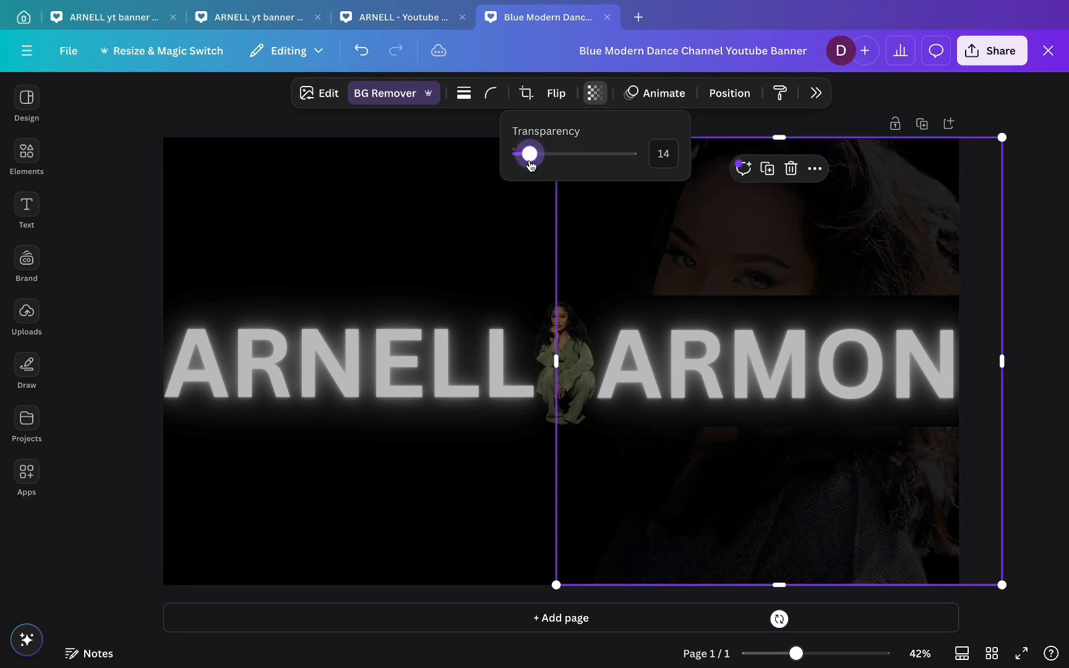
pyautogui.click(455, 135)
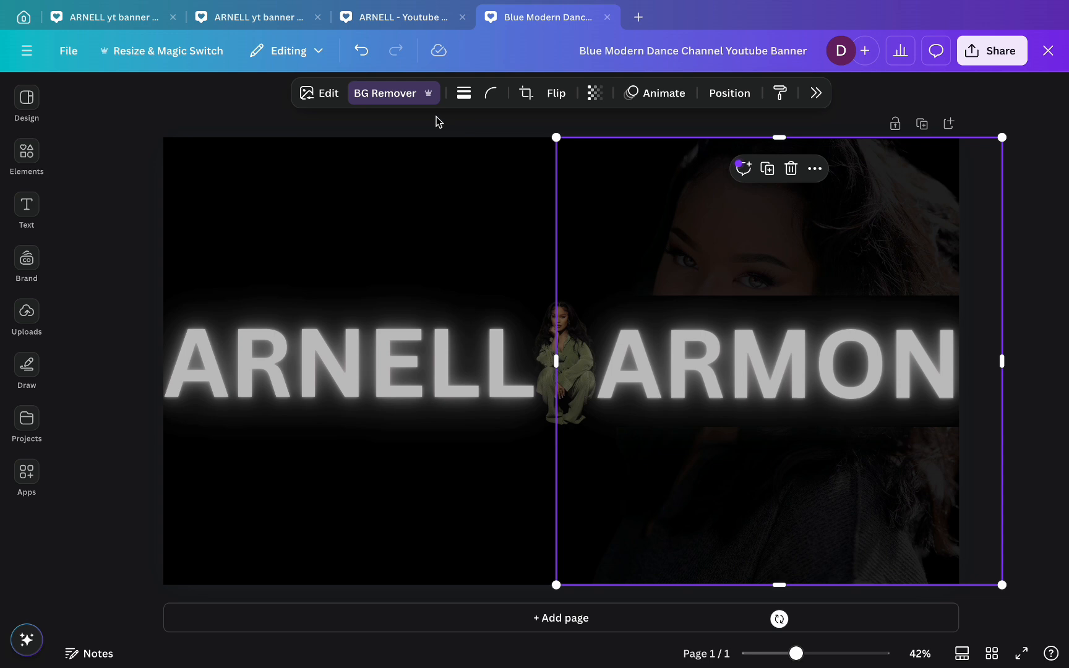
pyautogui.click(216, 112)
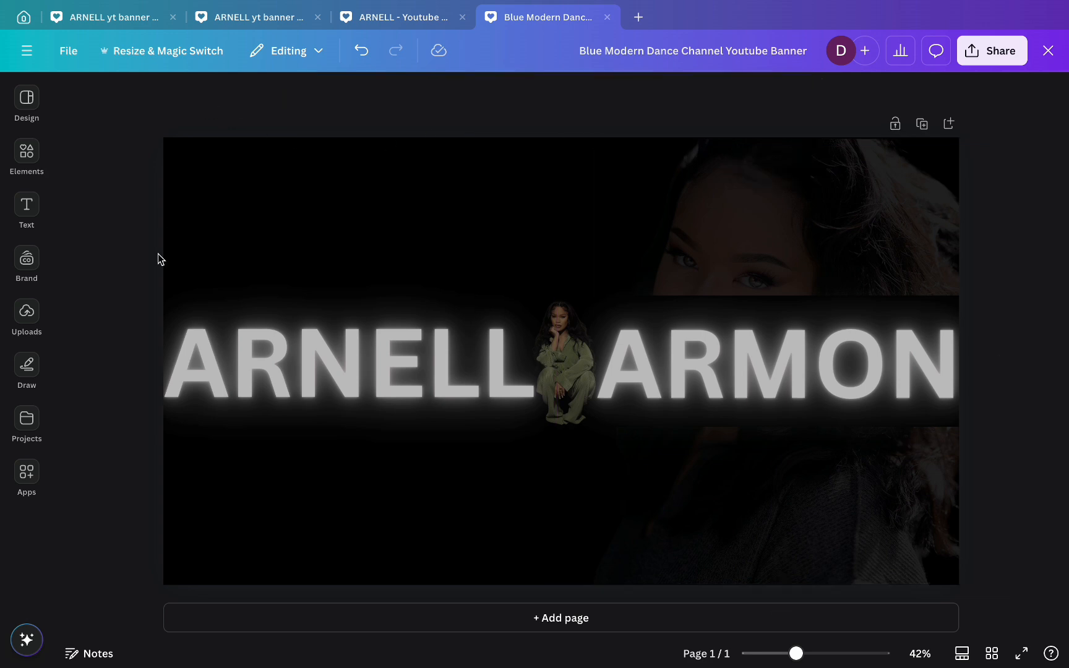
# - Add the second portrait, remove its background and enlarge it to full page height
pyautogui.click(28, 313)
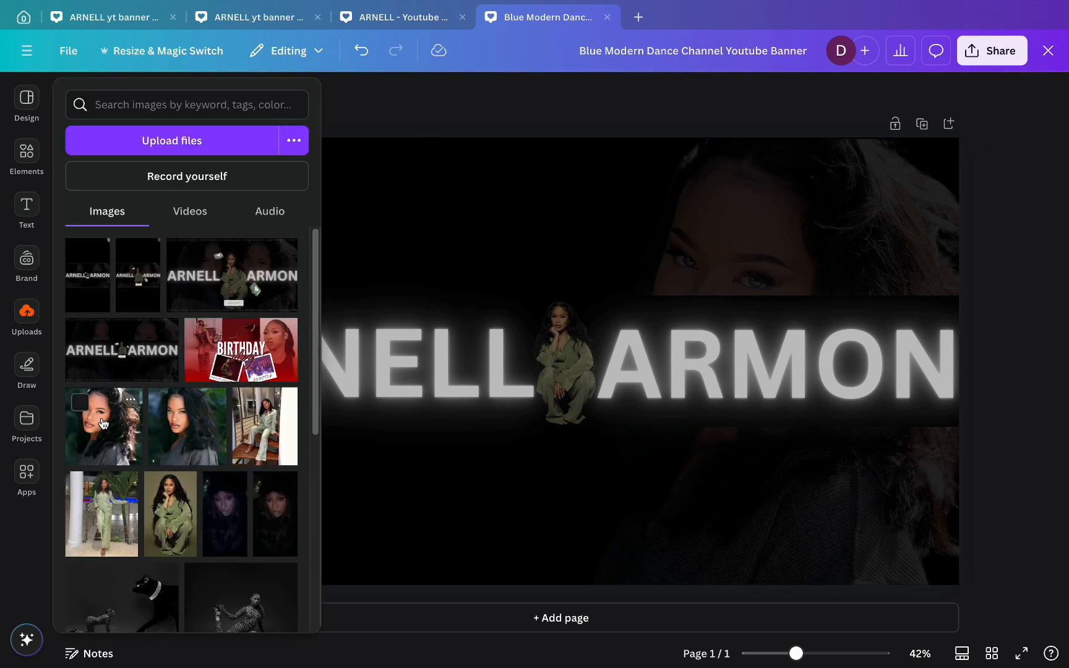
pyautogui.click(196, 436)
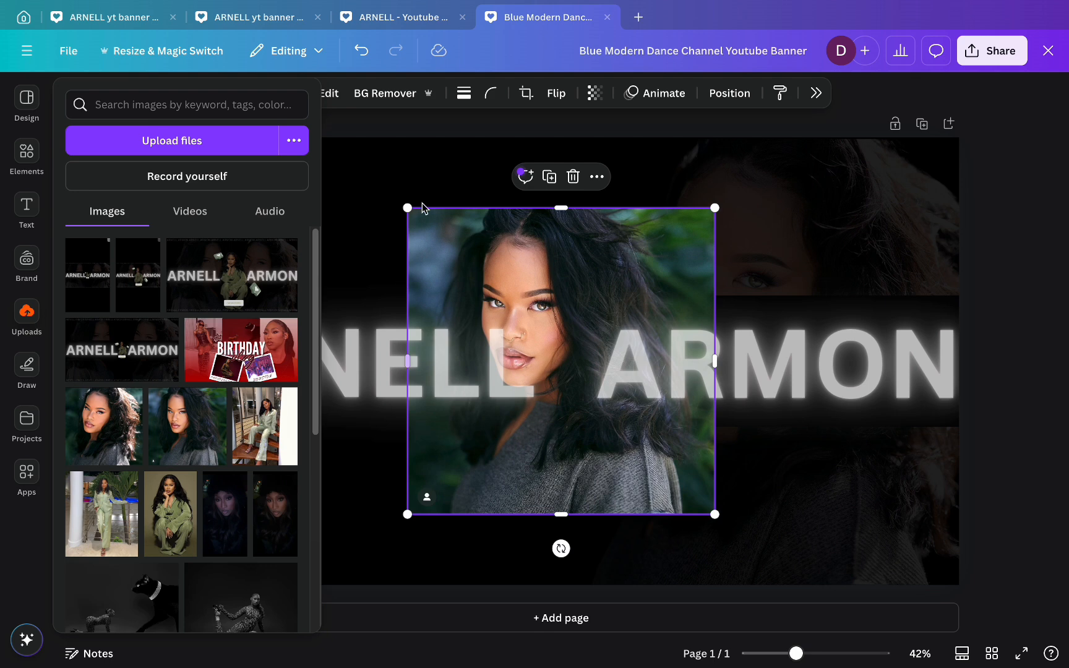
pyautogui.click(396, 96)
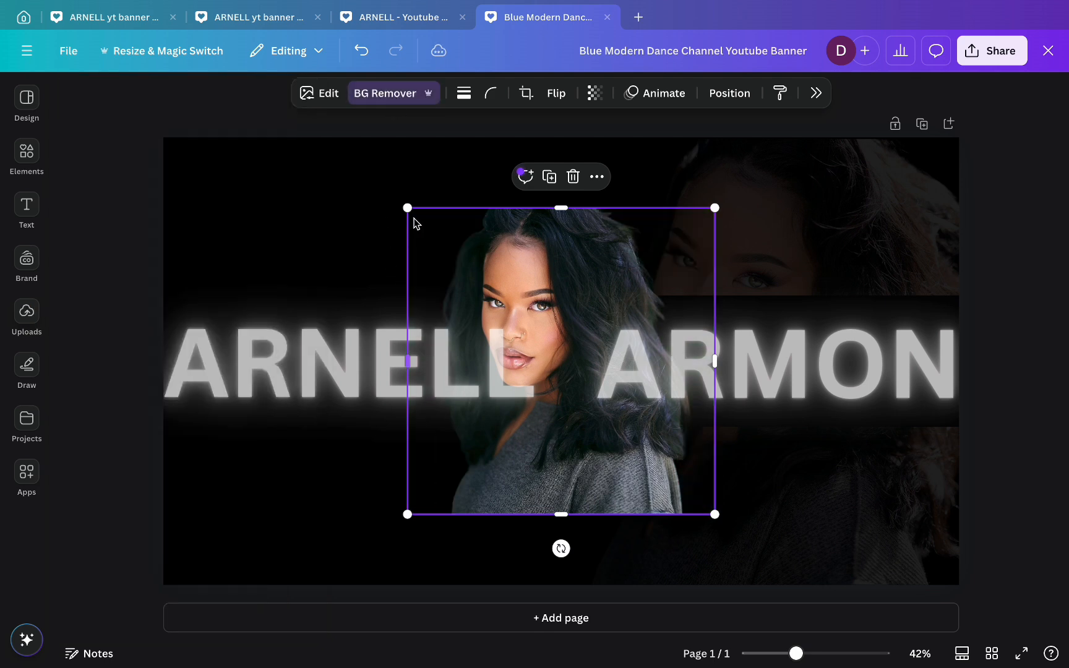
pyautogui.moveTo(407, 208); pyautogui.dragTo(334, 147)
pyautogui.moveTo(337, 513); pyautogui.dragTo(257, 566)
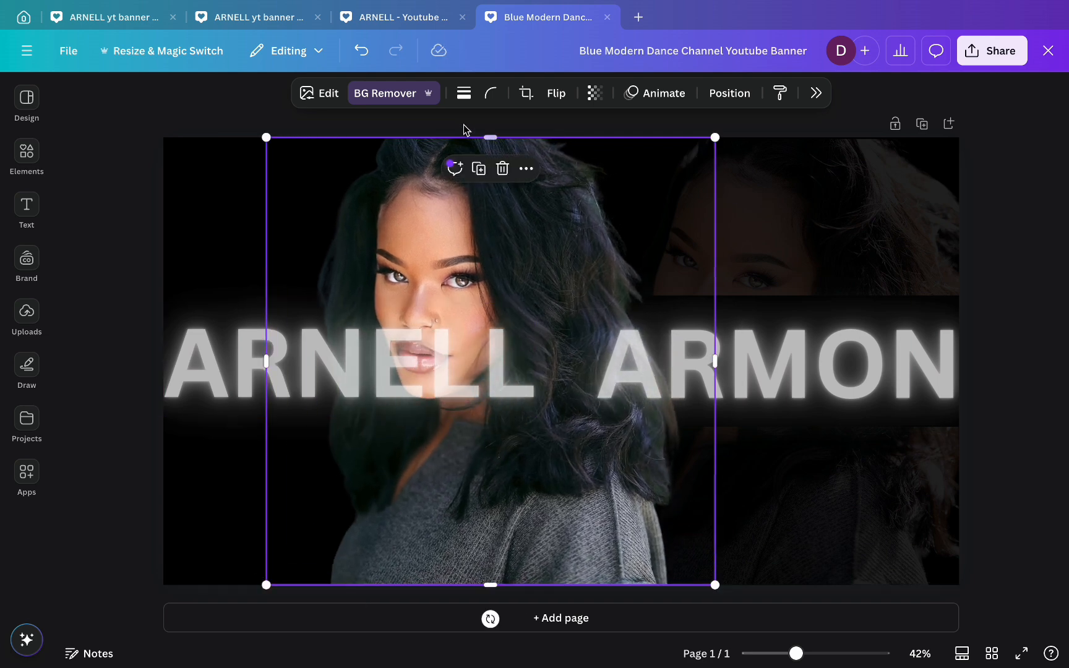
# - Flip the portrait horizontally and align it with the banner's left edge
pyautogui.click(556, 96)
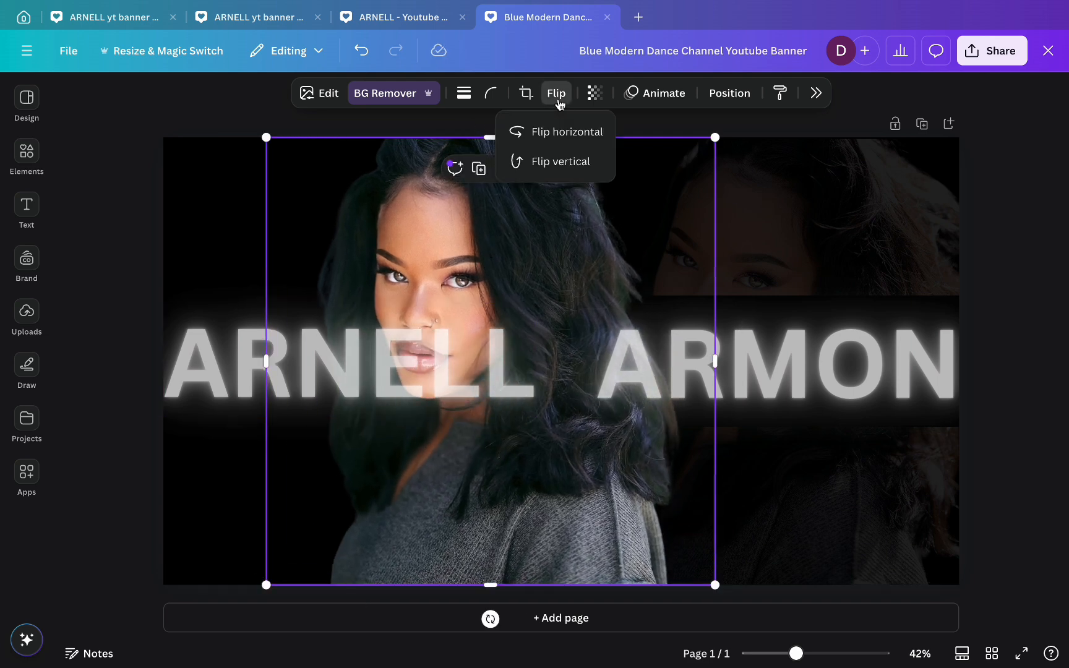
pyautogui.click(554, 142)
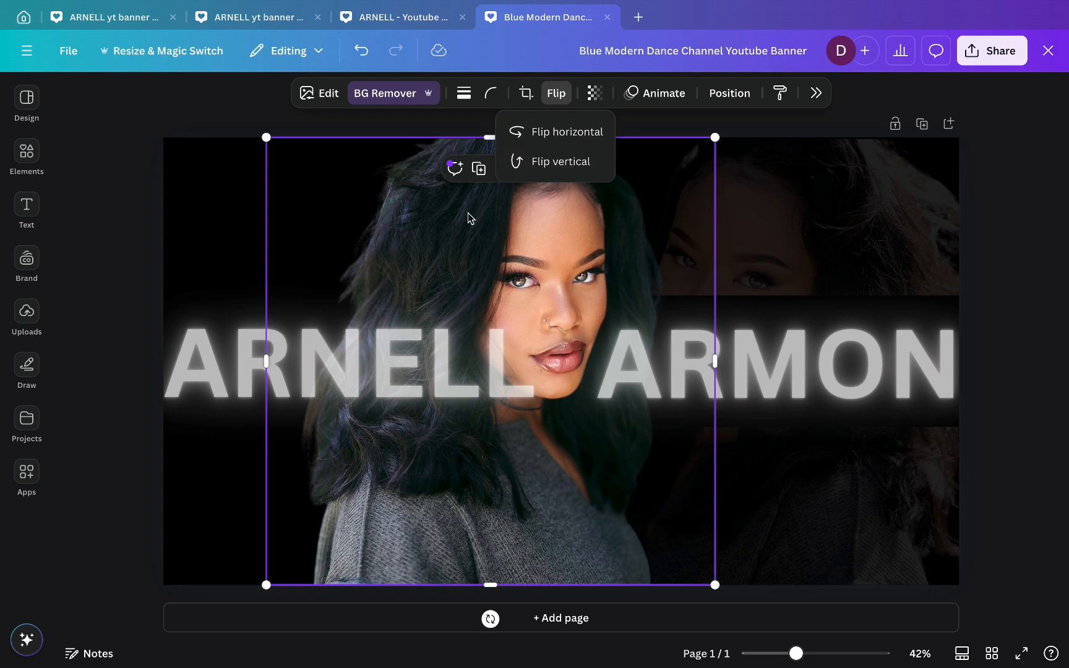
pyautogui.moveTo(461, 239); pyautogui.dragTo(322, 233)
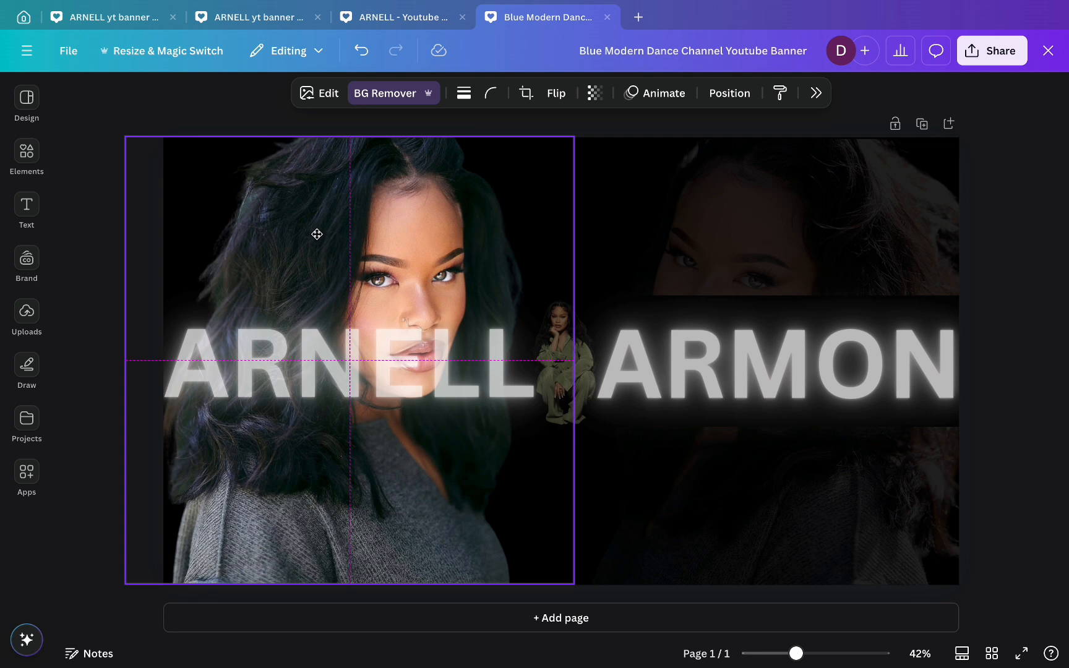
pyautogui.moveTo(317, 234); pyautogui.dragTo(313, 234)
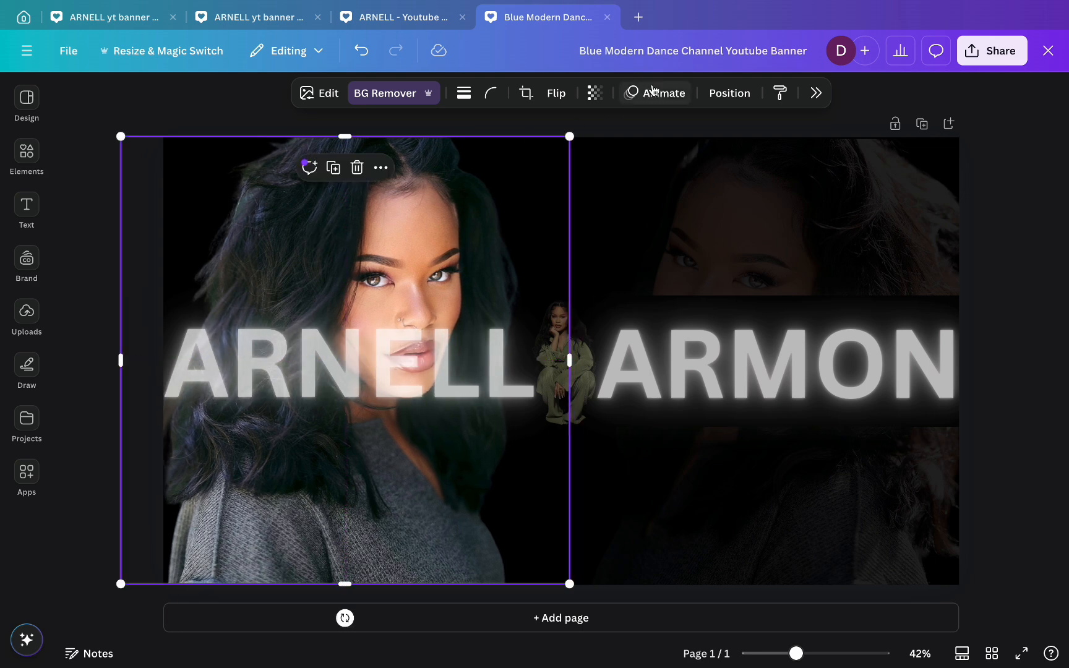
# - Send the left portrait backward behind the title band and set its transparency to 14
pyautogui.click(728, 92)
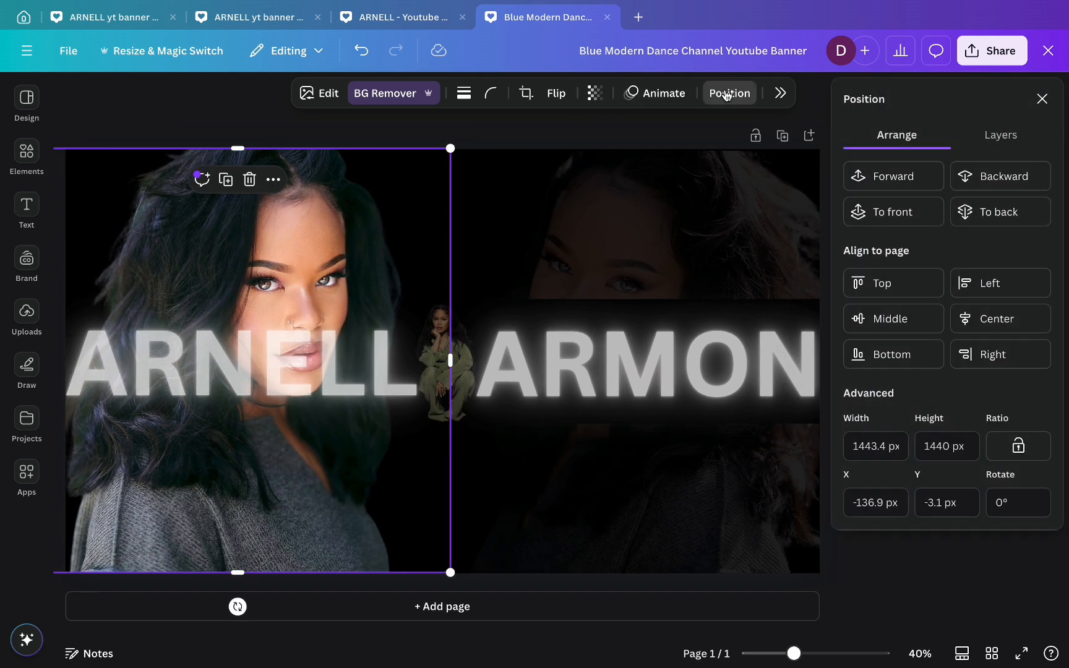
pyautogui.click(1008, 176)
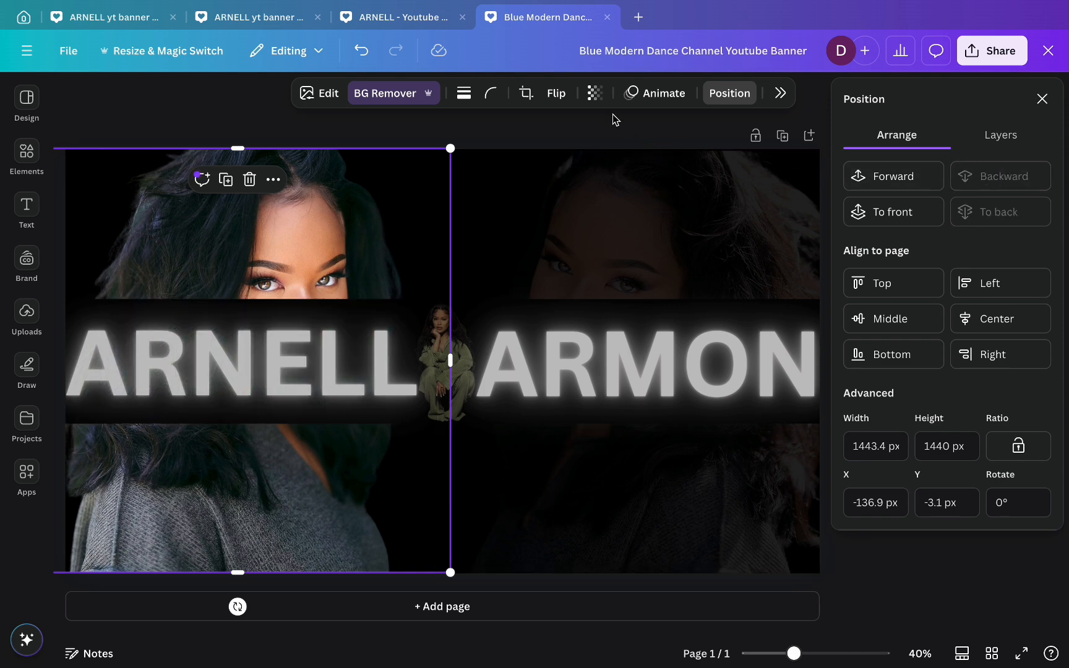
pyautogui.click(593, 94)
pyautogui.click(1042, 99)
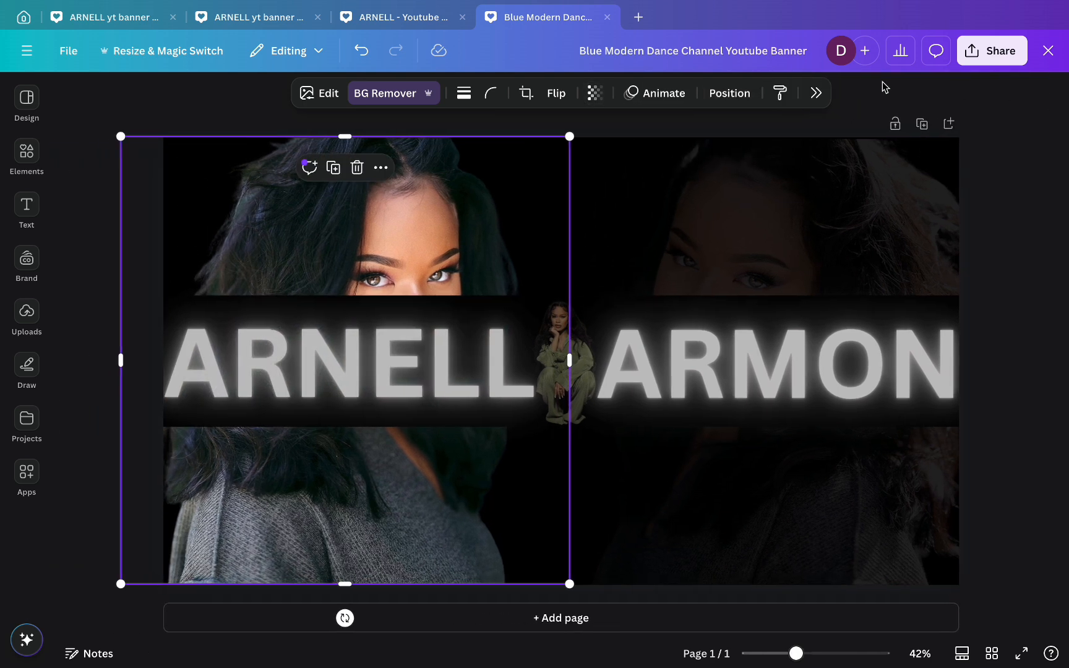
pyautogui.click(593, 93)
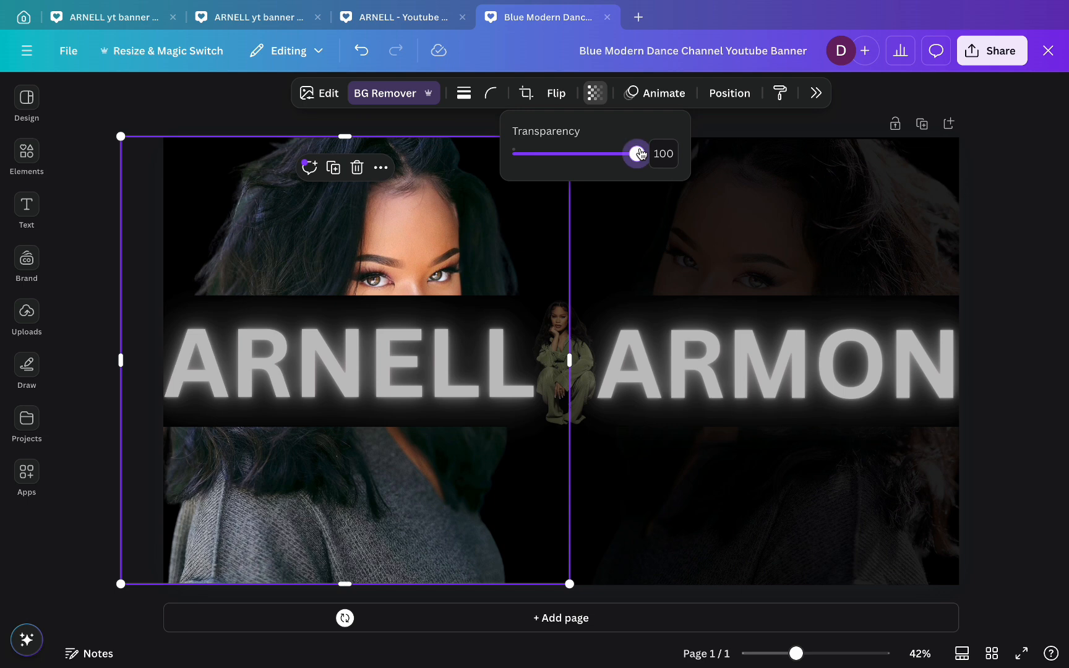
pyautogui.moveTo(637, 153); pyautogui.dragTo(531, 162)
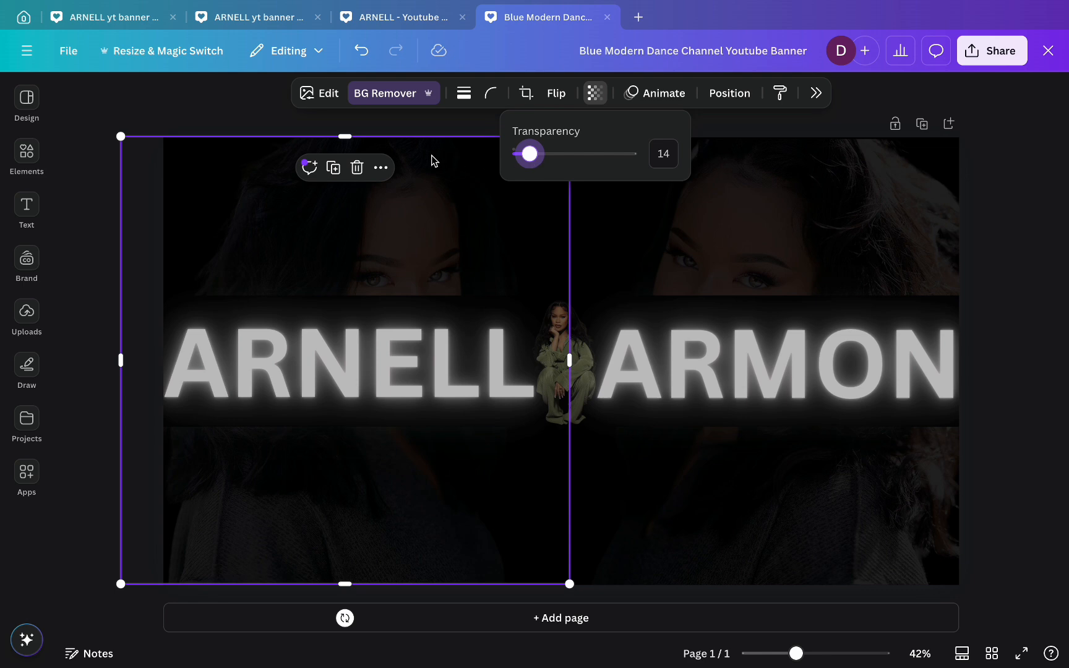
pyautogui.click(407, 133)
pyautogui.click(409, 130)
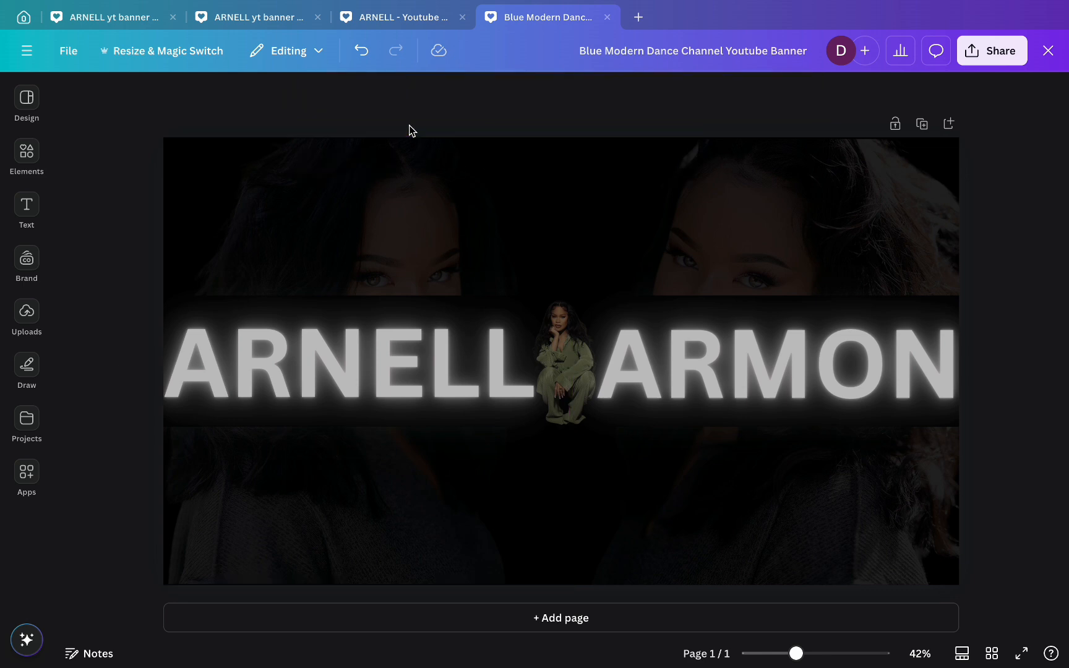
# - Add the SUBSCRIBED graphic and recolour its text with the olive photo swatch
pyautogui.click(26, 155)
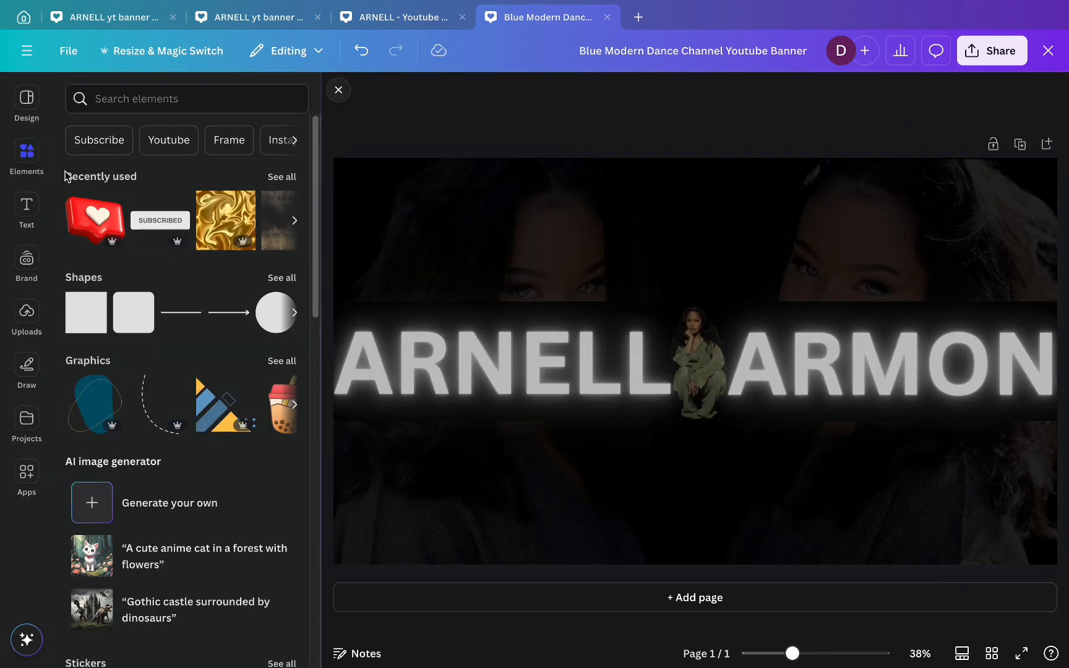
pyautogui.click(155, 227)
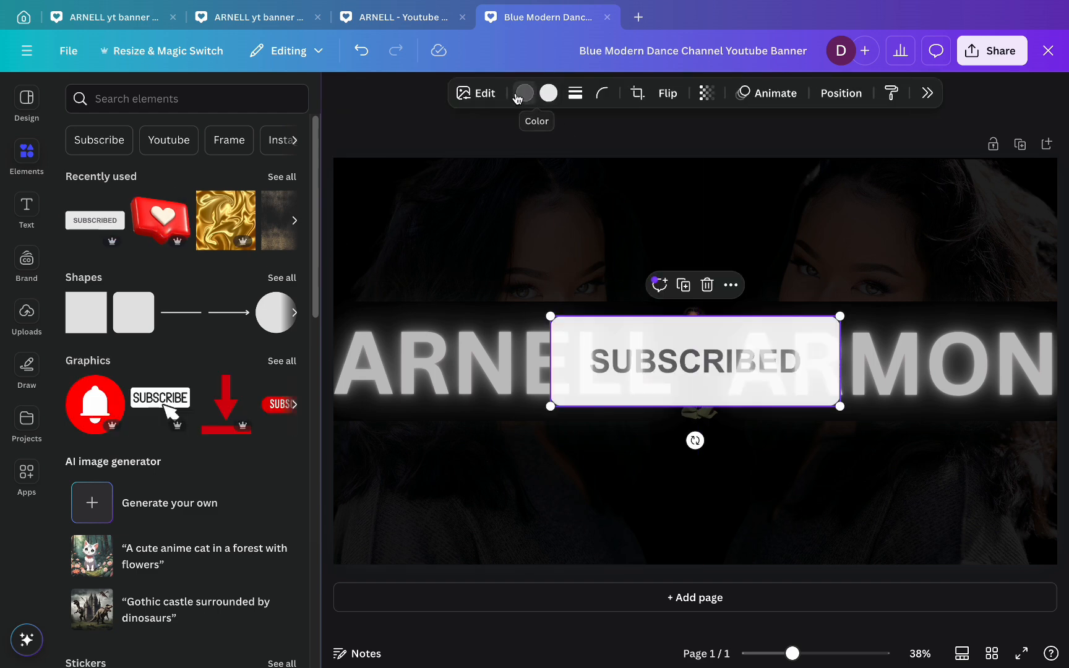
pyautogui.click(517, 98)
pyautogui.click(339, 94)
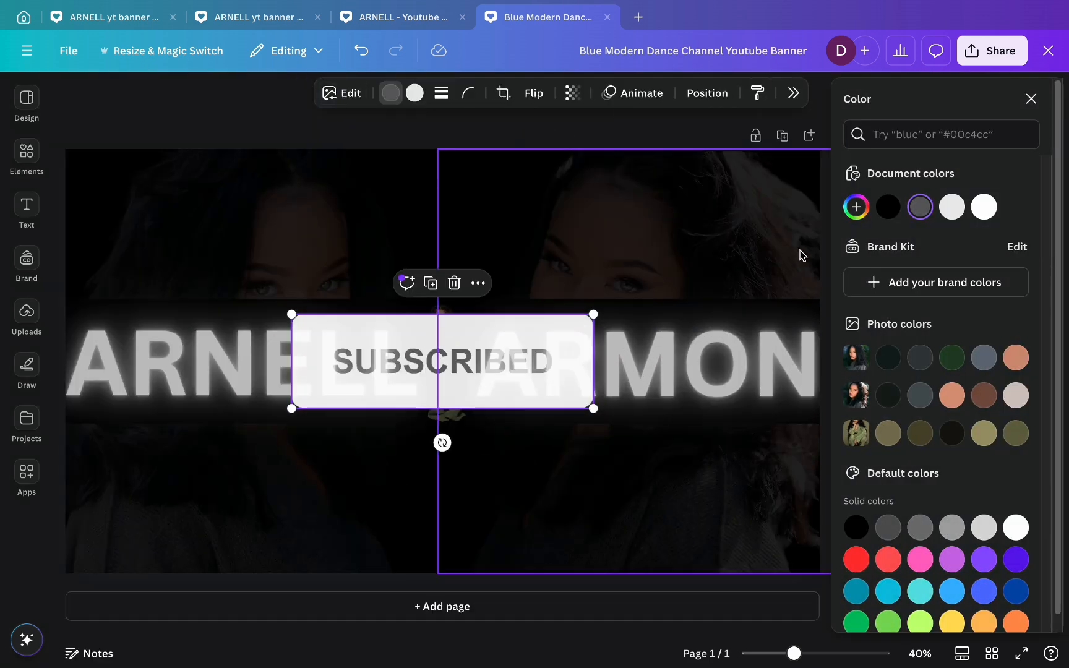
pyautogui.click(983, 433)
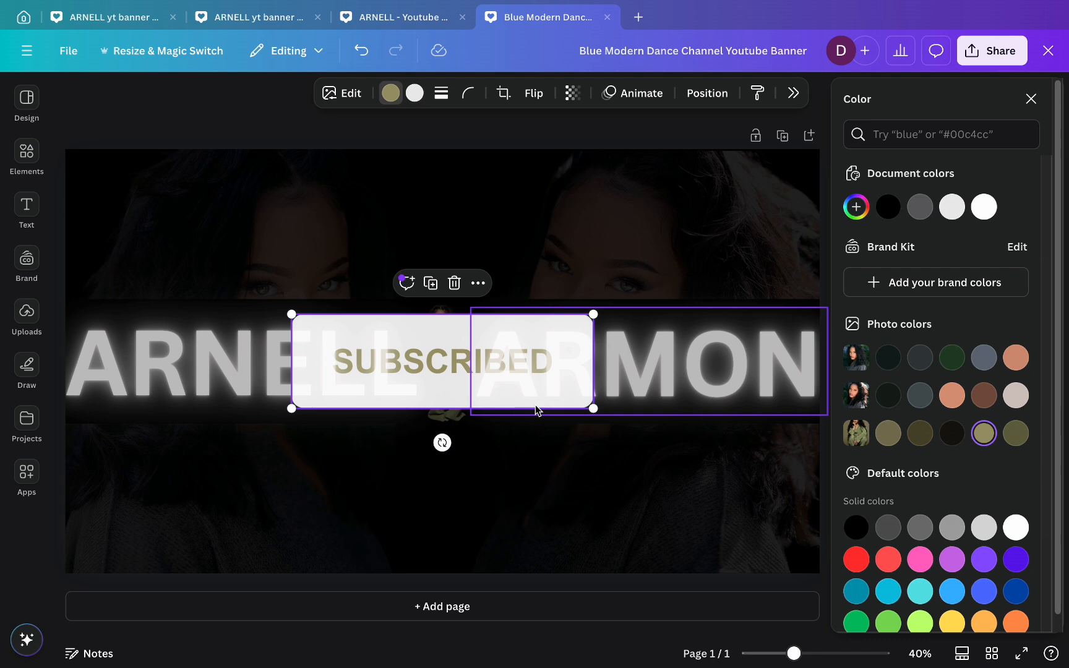
# - Shrink the SUBSCRIBED badge and centre it horizontally just below the seated woman
pyautogui.moveTo(291, 310); pyautogui.dragTo(533, 402)
pyautogui.moveTo(577, 441); pyautogui.dragTo(458, 446)
pyautogui.click(1032, 100)
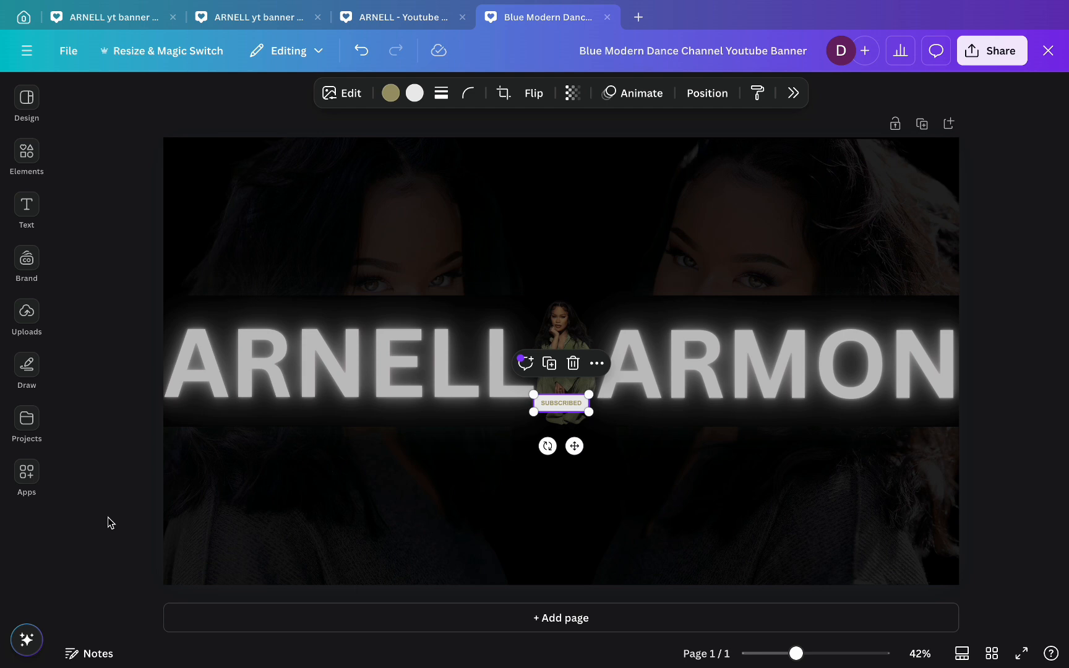
pyautogui.moveTo(537, 397); pyautogui.dragTo(591, 402)
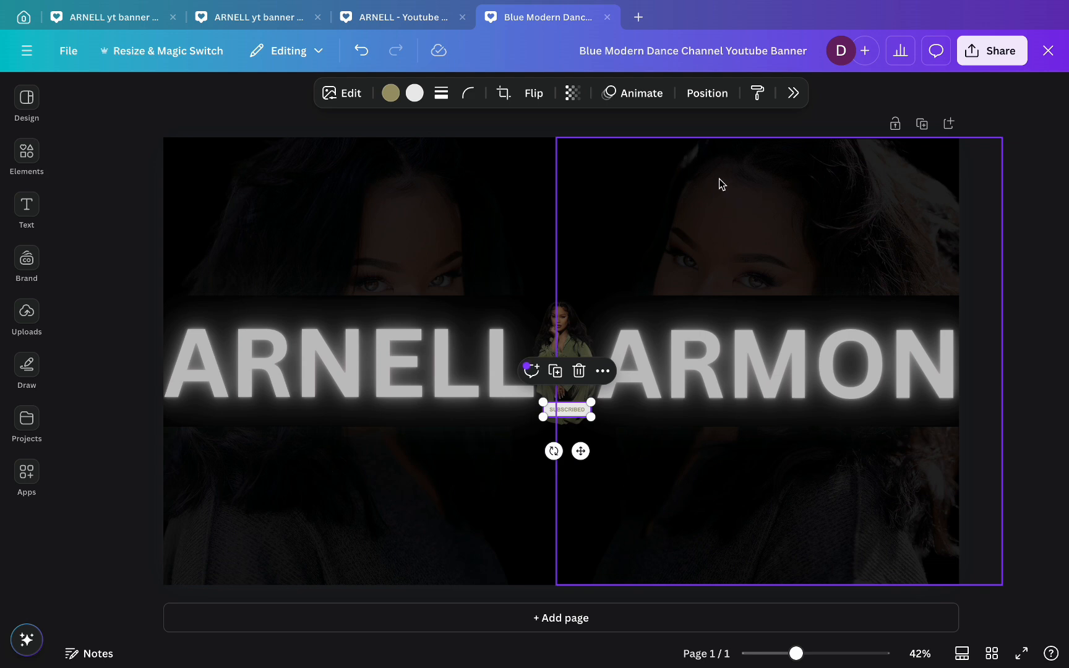
pyautogui.click(709, 92)
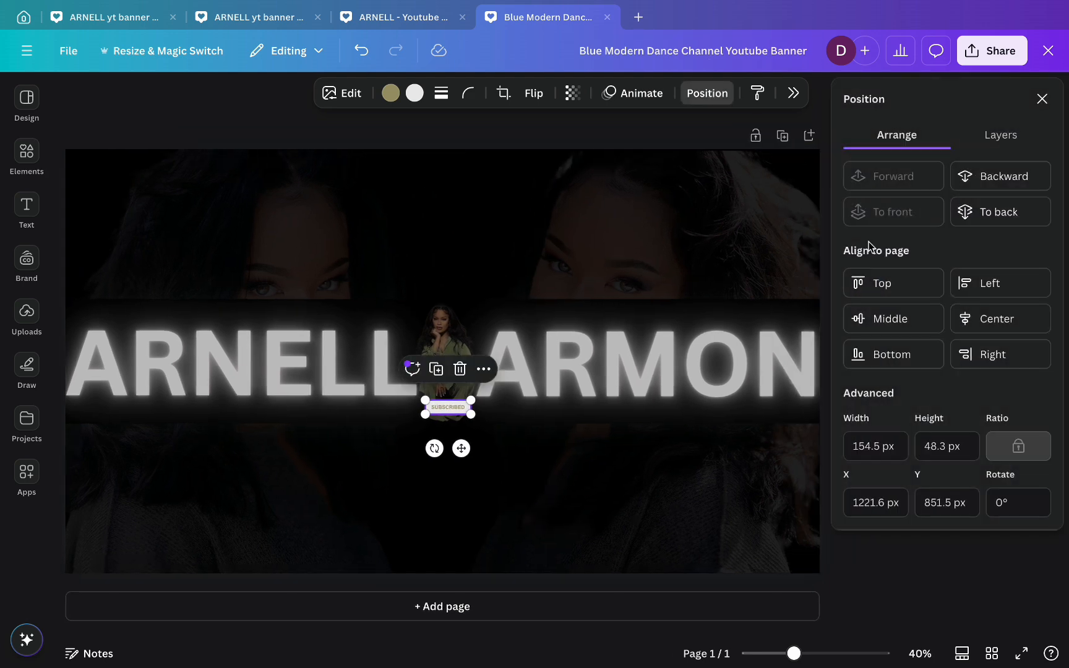
pyautogui.click(966, 334)
pyautogui.click(942, 577)
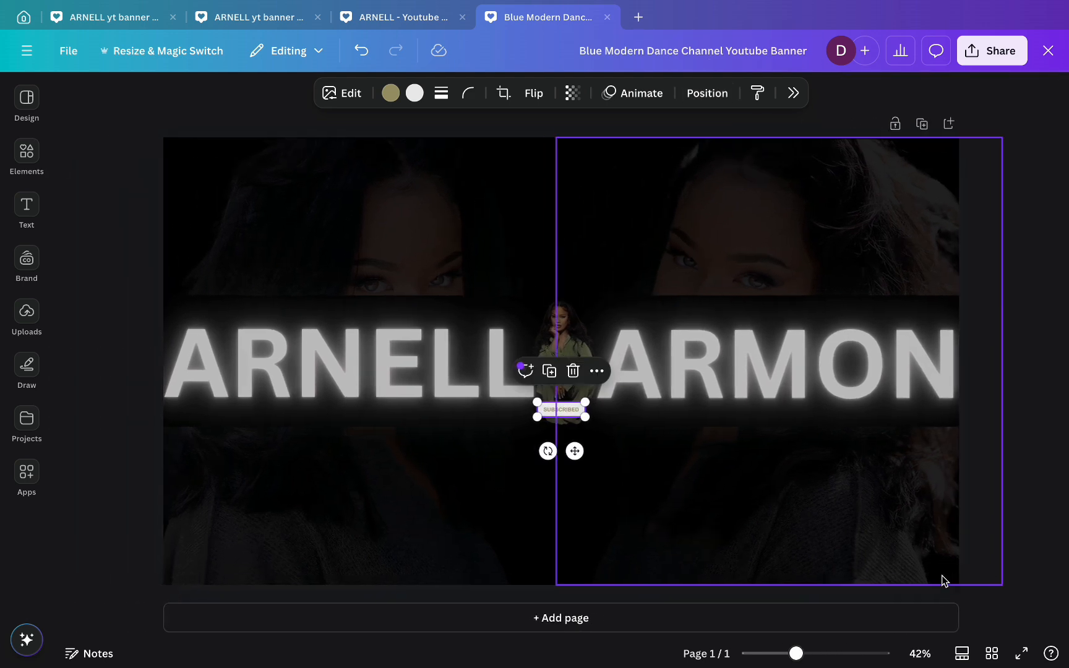
pyautogui.click(1023, 544)
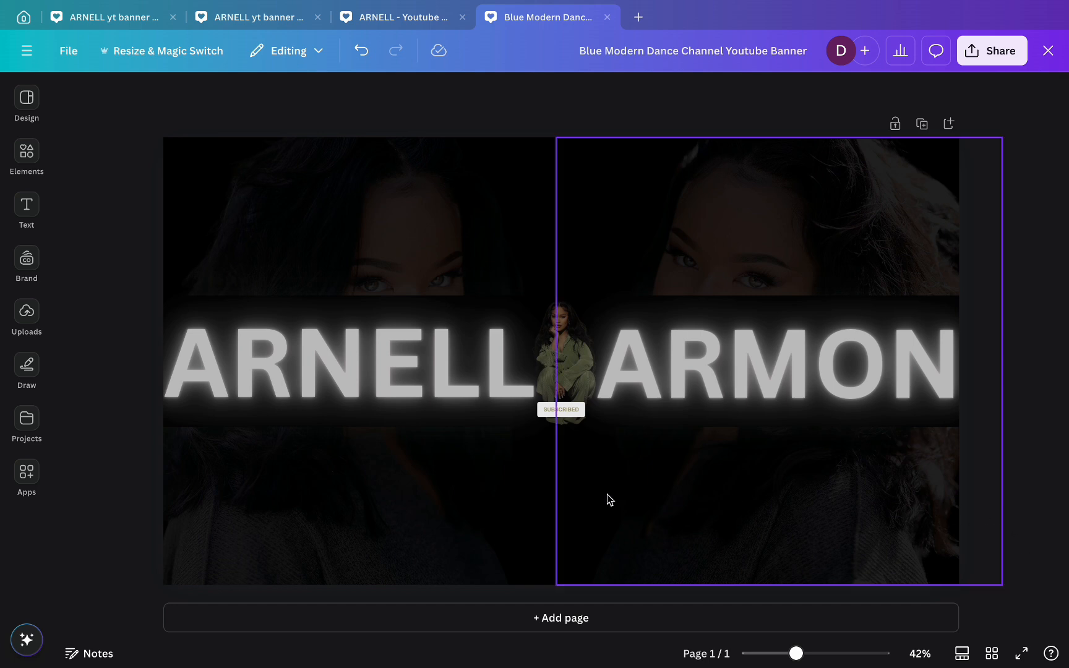
pyautogui.click(31, 159)
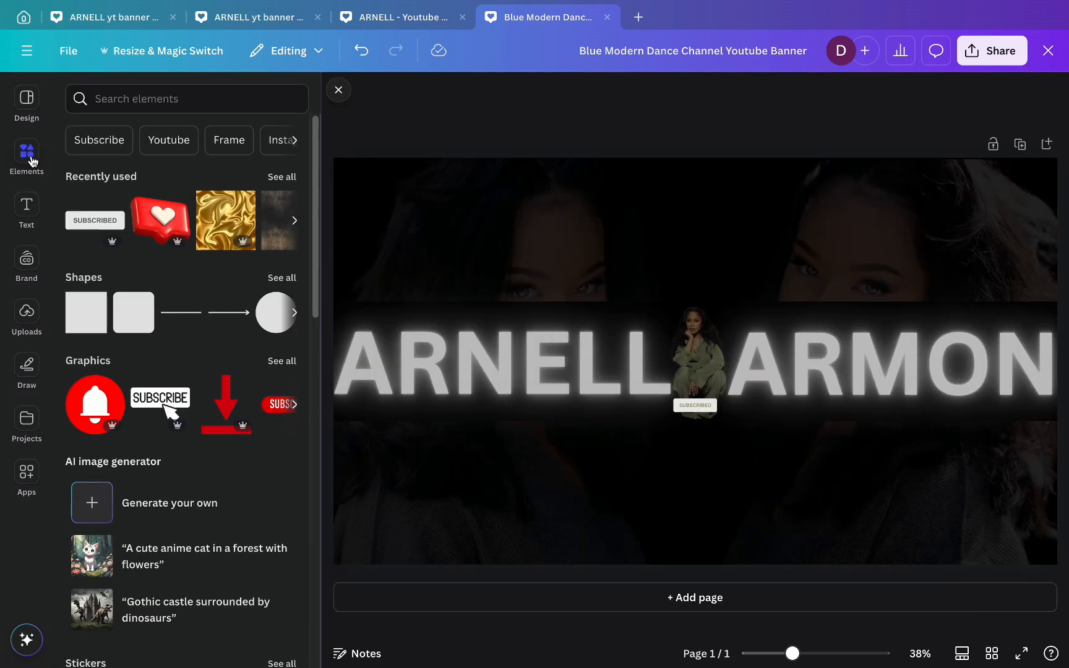
# - Add the 3D heart bubble, apply a custom duotone with dark sage #3B4222 shadows, and shrink it
pyautogui.click(159, 217)
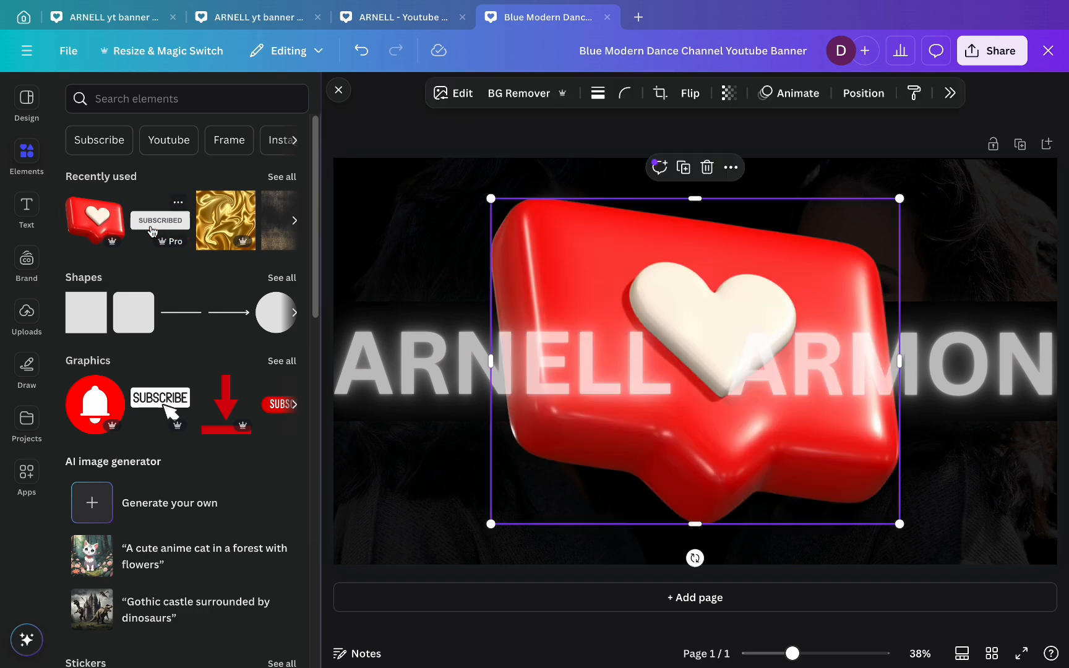
pyautogui.click(459, 94)
pyautogui.click(339, 91)
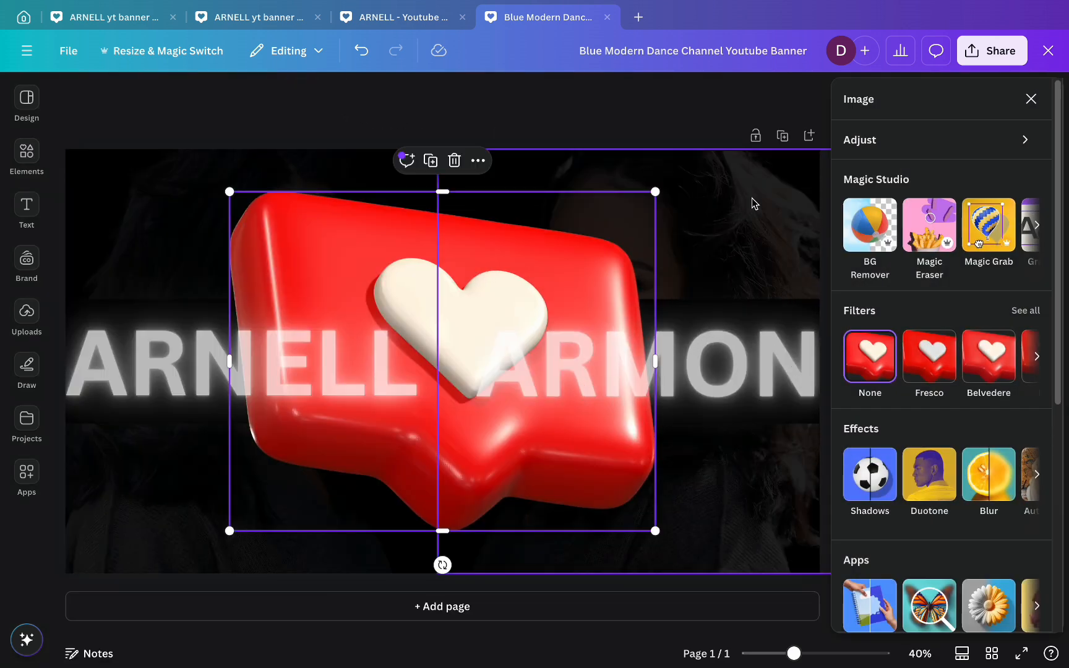
pyautogui.click(937, 479)
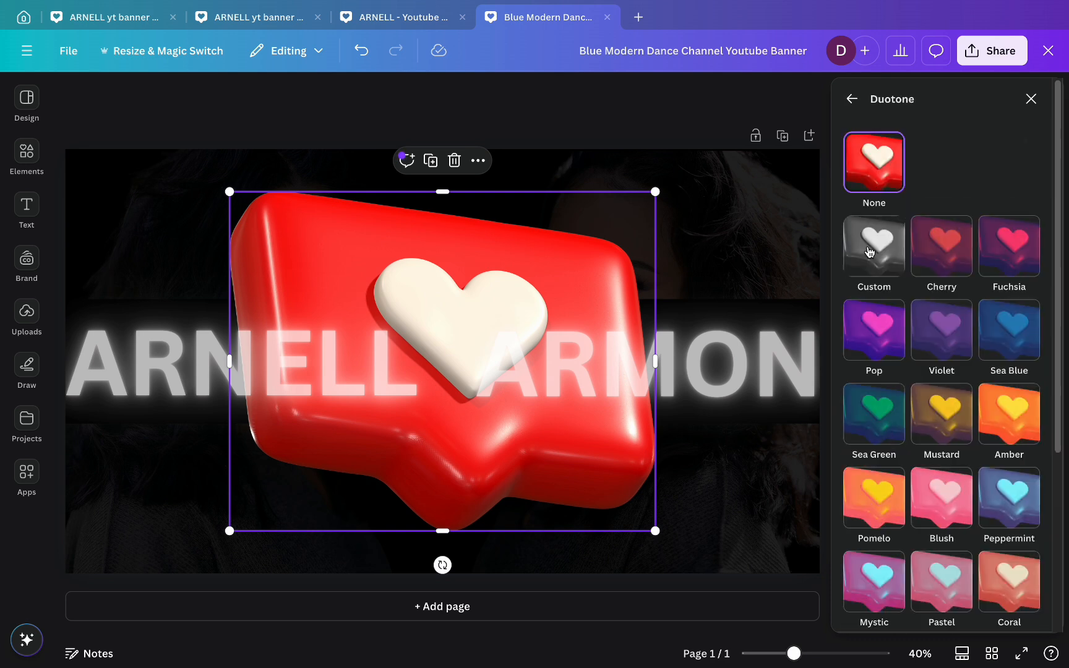
pyautogui.click(871, 273)
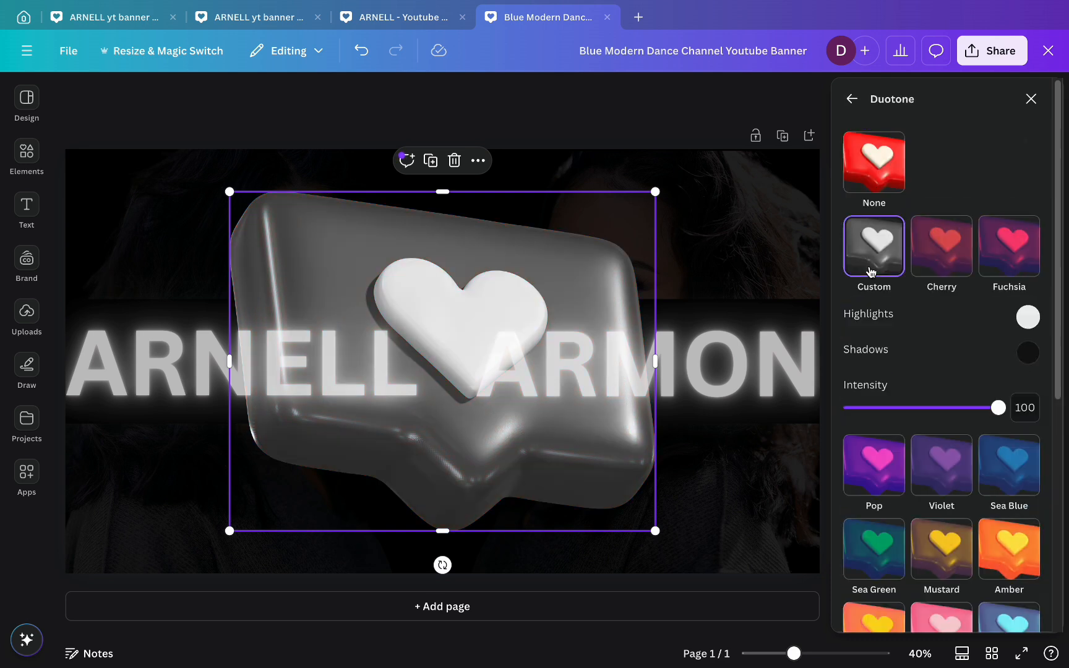
pyautogui.click(1027, 360)
pyautogui.moveTo(842, 476); pyautogui.dragTo(883, 482)
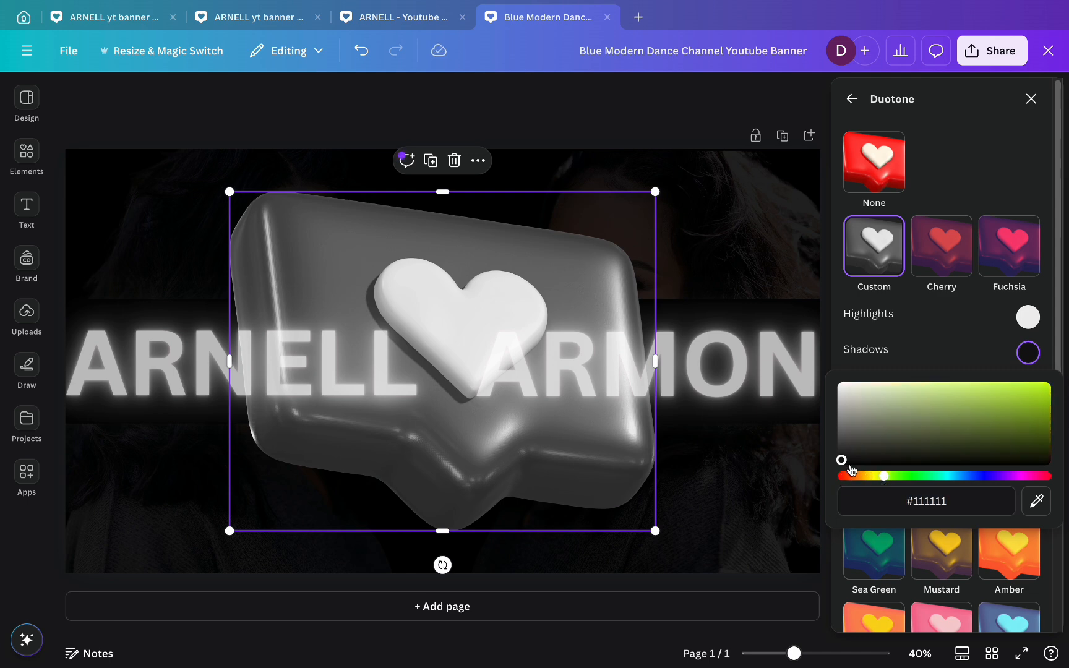
pyautogui.moveTo(841, 460); pyautogui.dragTo(938, 444)
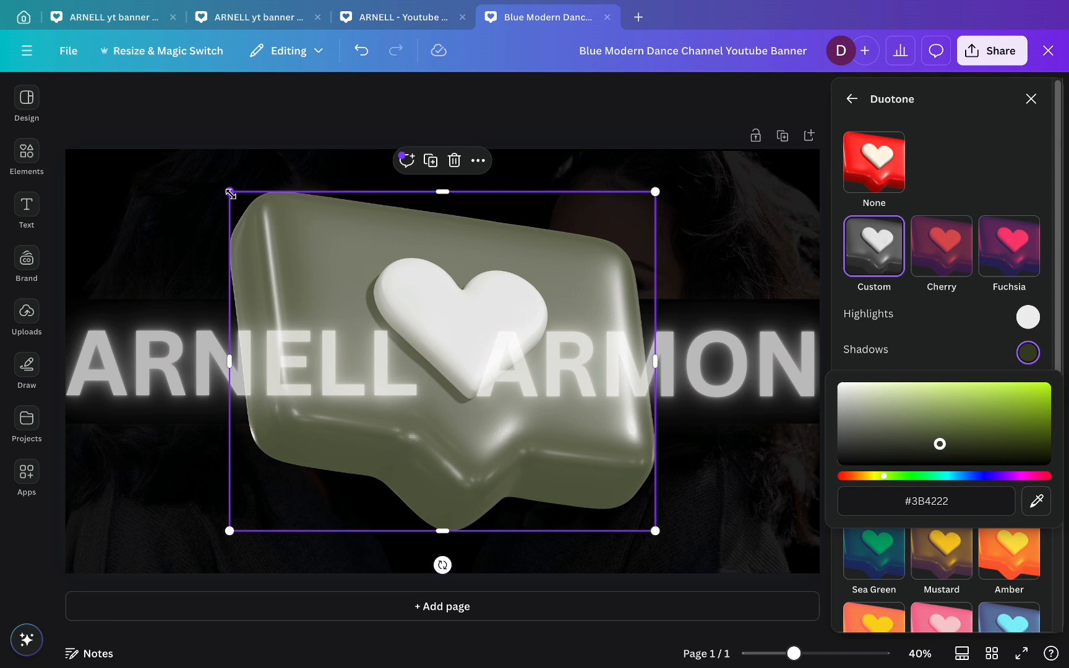
pyautogui.moveTo(230, 192); pyautogui.dragTo(408, 303)
# - Shrink the heart bubble and place it left of the woman above ARNELL
pyautogui.click(1031, 99)
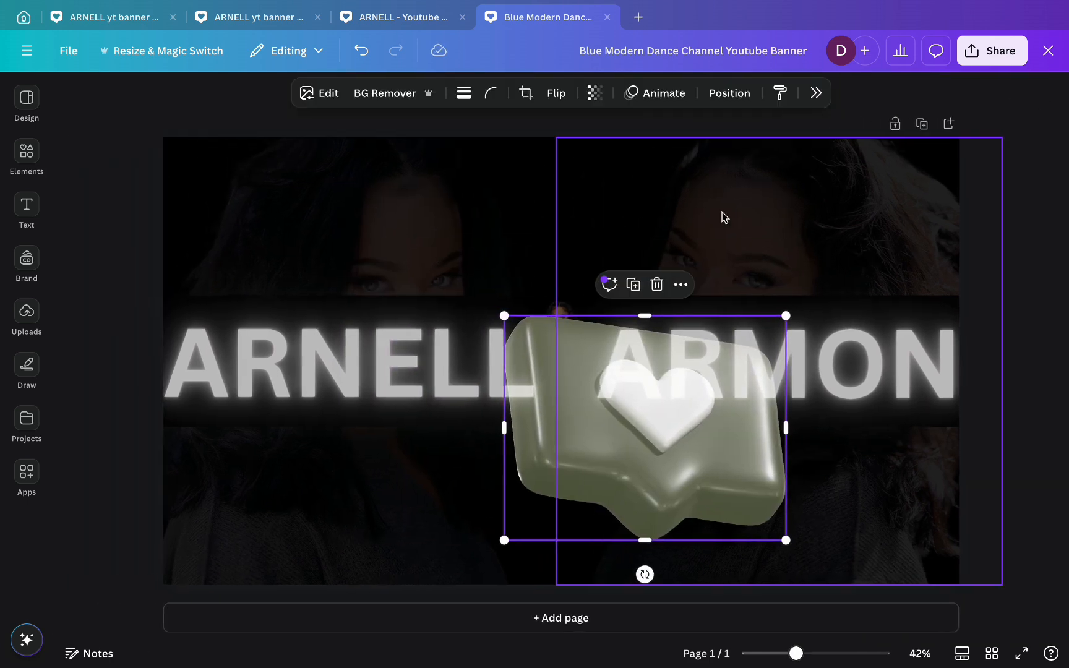
pyautogui.moveTo(505, 315); pyautogui.dragTo(756, 517)
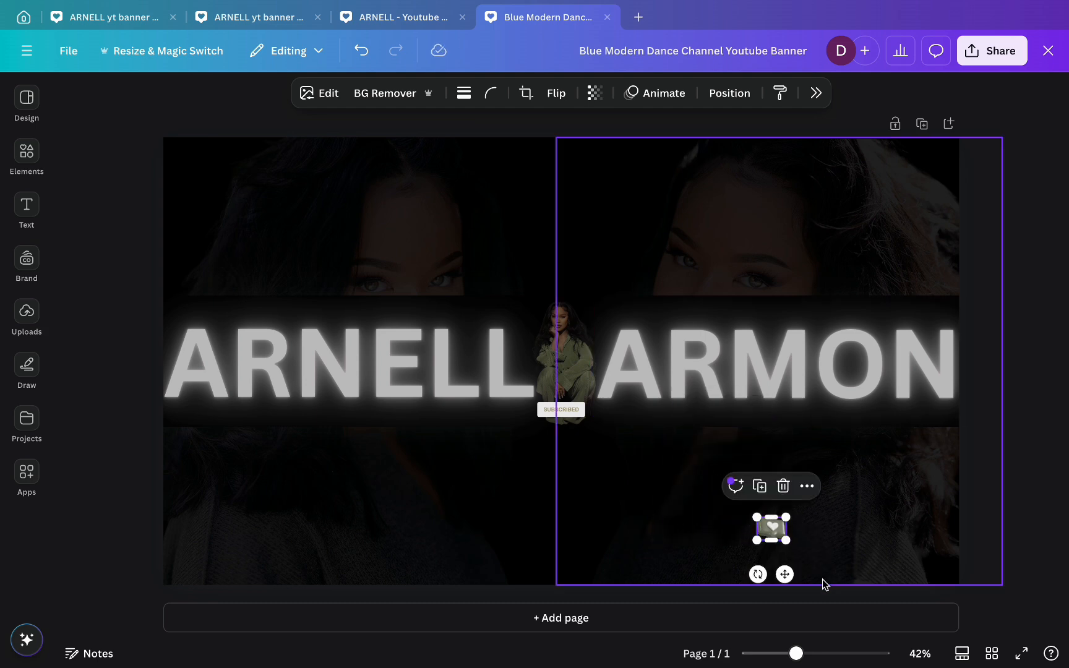
pyautogui.moveTo(784, 574); pyautogui.dragTo(538, 371)
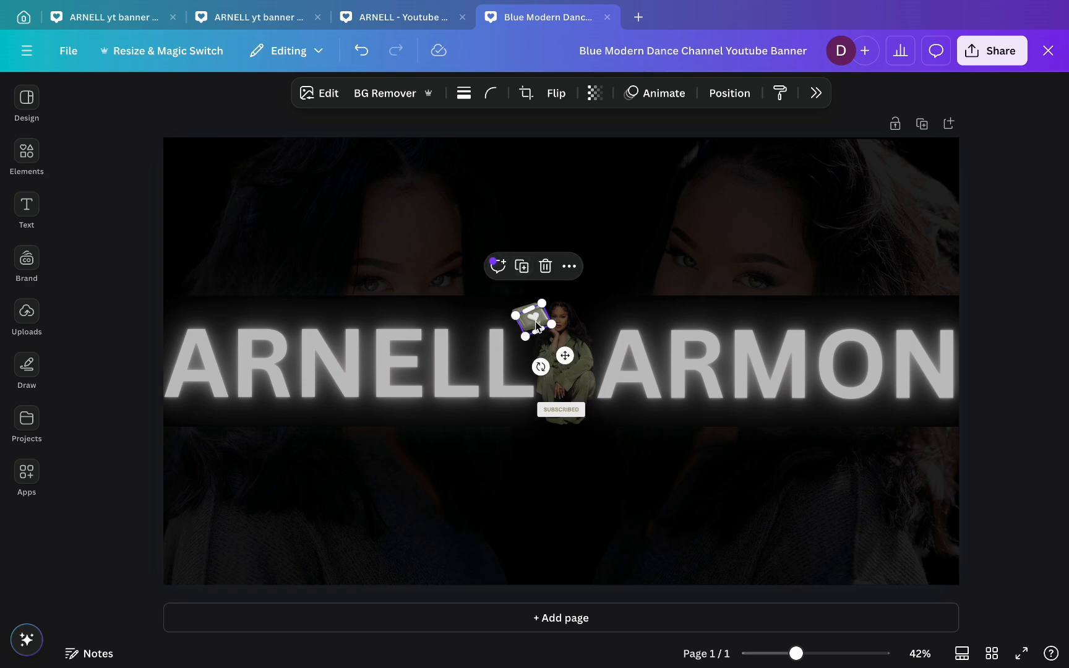
# - Place a smaller, tilted copy of the heart right of the woman above ARMON
pyautogui.moveTo(535, 324); pyautogui.dragTo(606, 324)
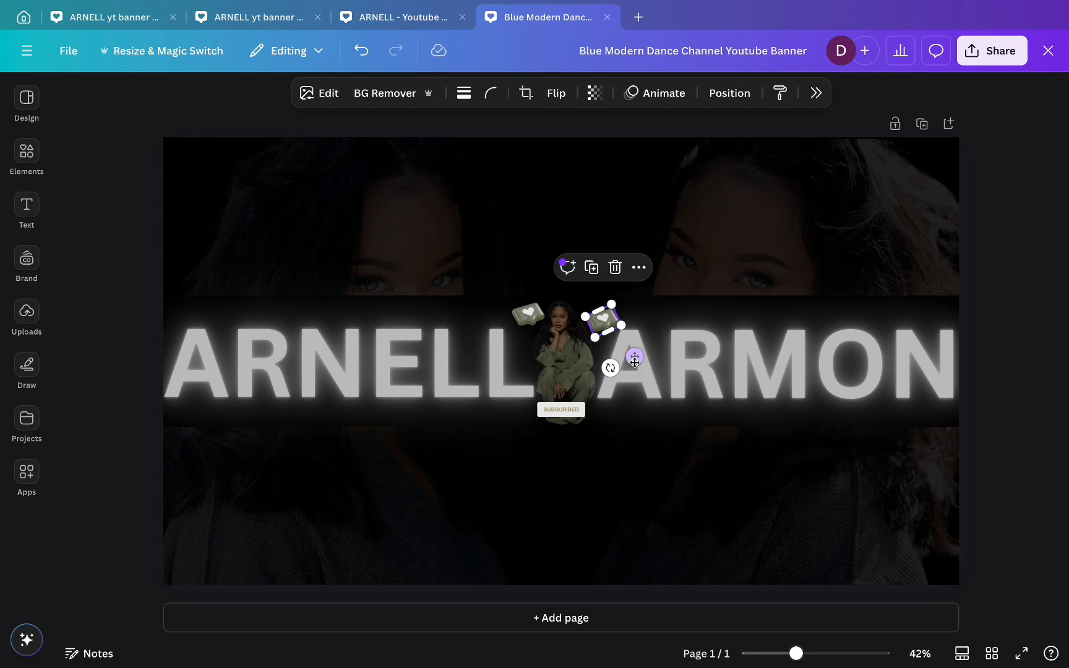
pyautogui.moveTo(611, 369); pyautogui.dragTo(576, 365)
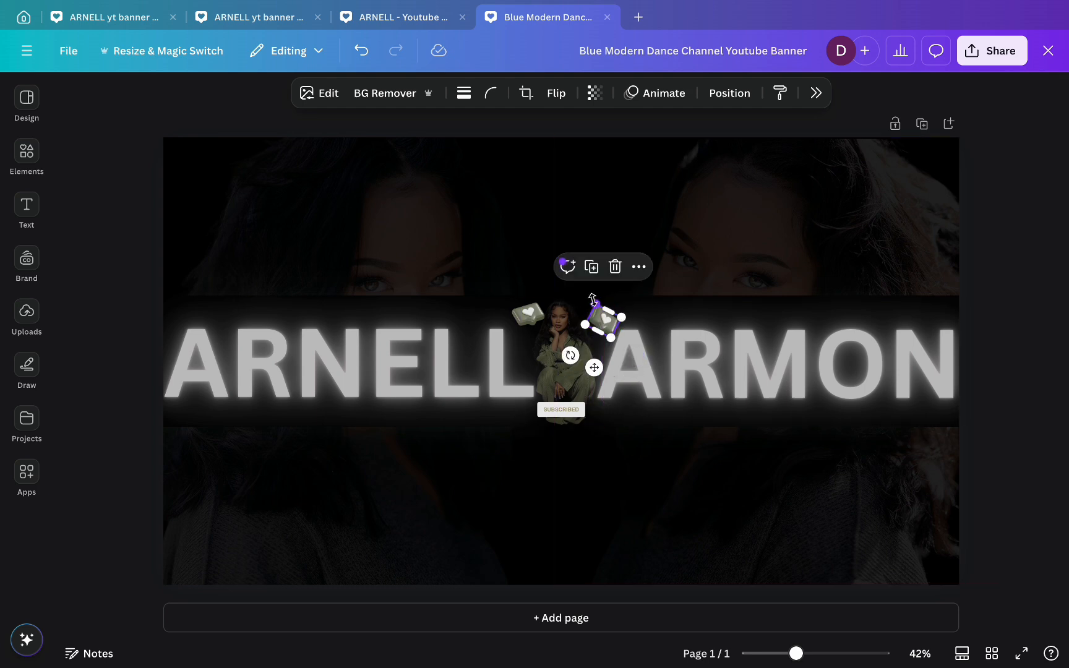
pyautogui.moveTo(592, 300)
pyautogui.mouseDown()
pyautogui.moveTo(603, 325)
pyautogui.moveTo(597, 316)
pyautogui.mouseUp()
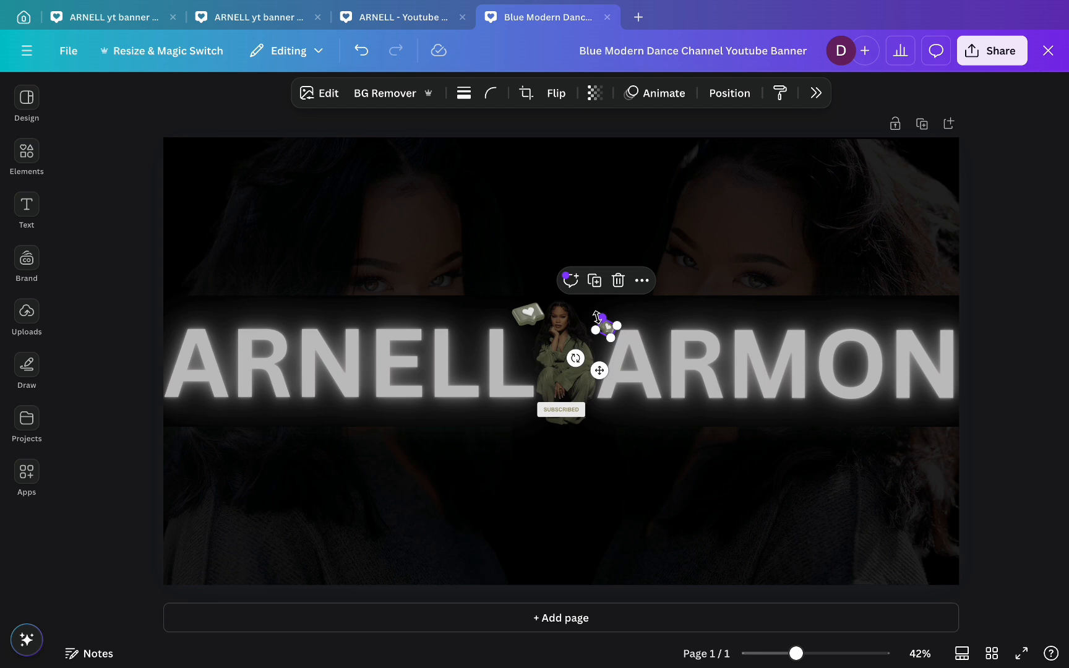
pyautogui.moveTo(575, 358); pyautogui.dragTo(598, 381)
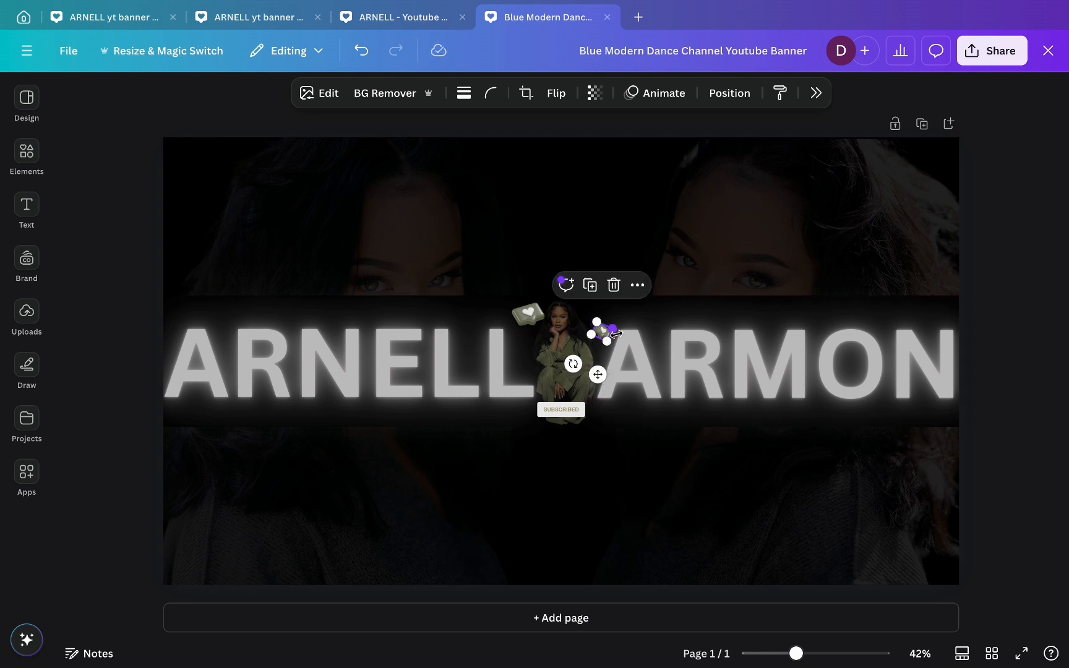
pyautogui.moveTo(613, 330); pyautogui.dragTo(615, 329)
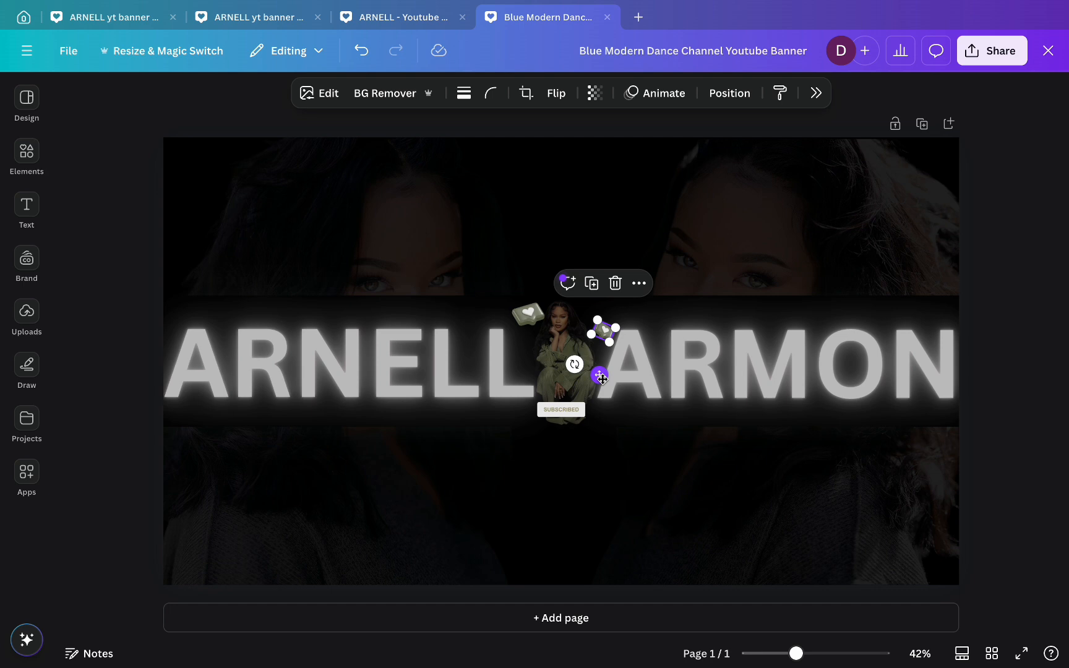
pyautogui.moveTo(599, 374)
pyautogui.mouseDown()
pyautogui.moveTo(604, 389)
pyautogui.moveTo(600, 381)
pyautogui.mouseUp()
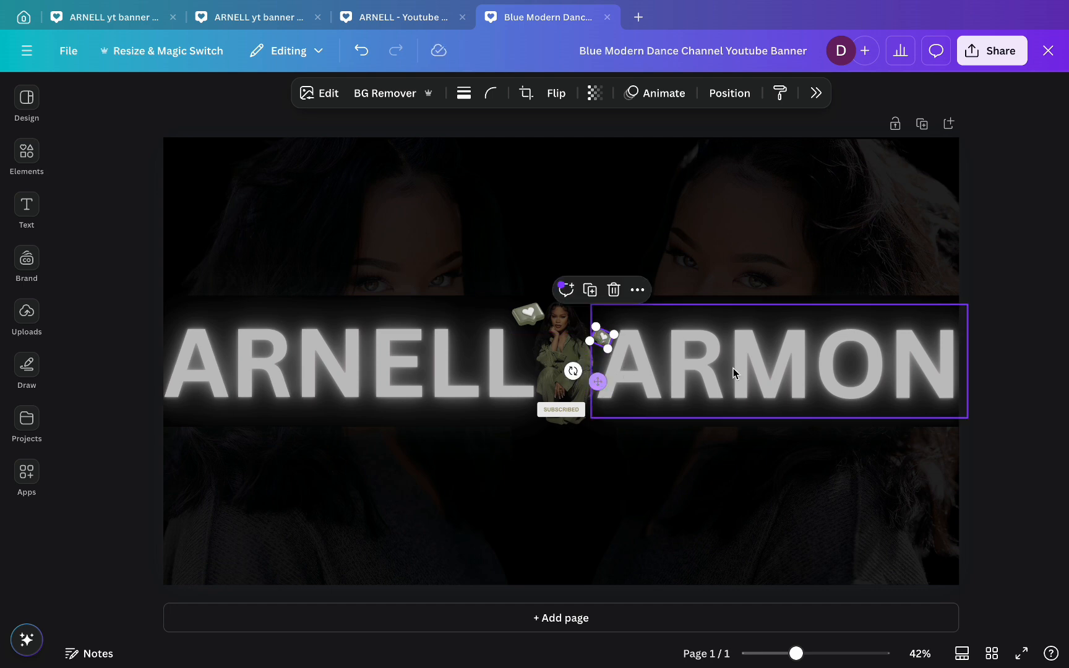
pyautogui.click(1023, 446)
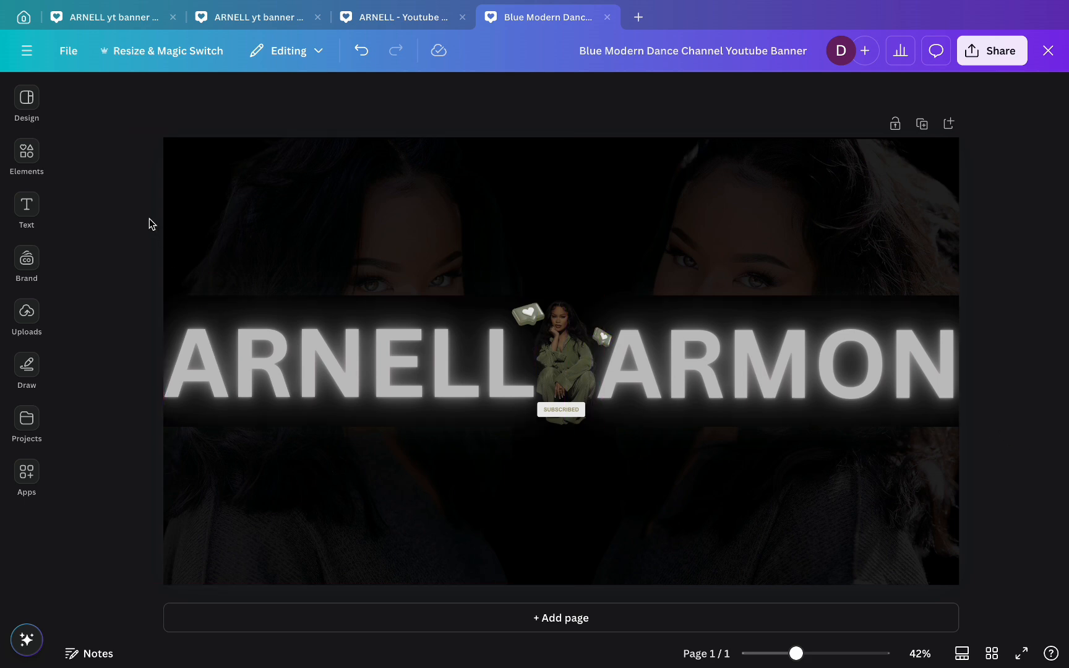
# - Add a default heading, move it to the banner's top, and shrink it
pyautogui.click(18, 199)
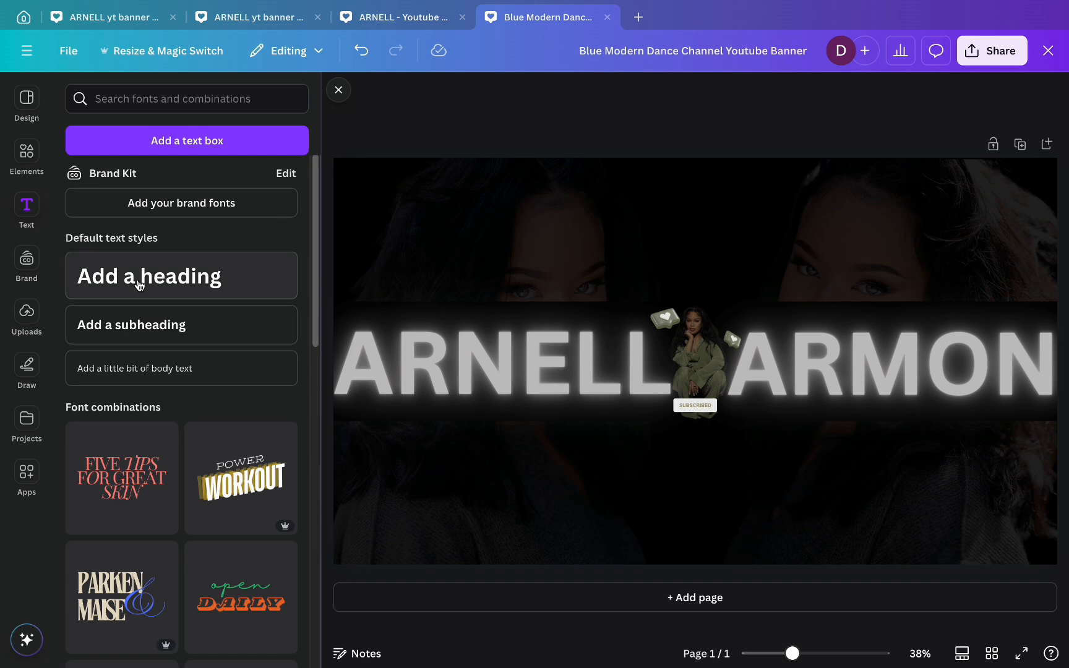
pyautogui.click(138, 283)
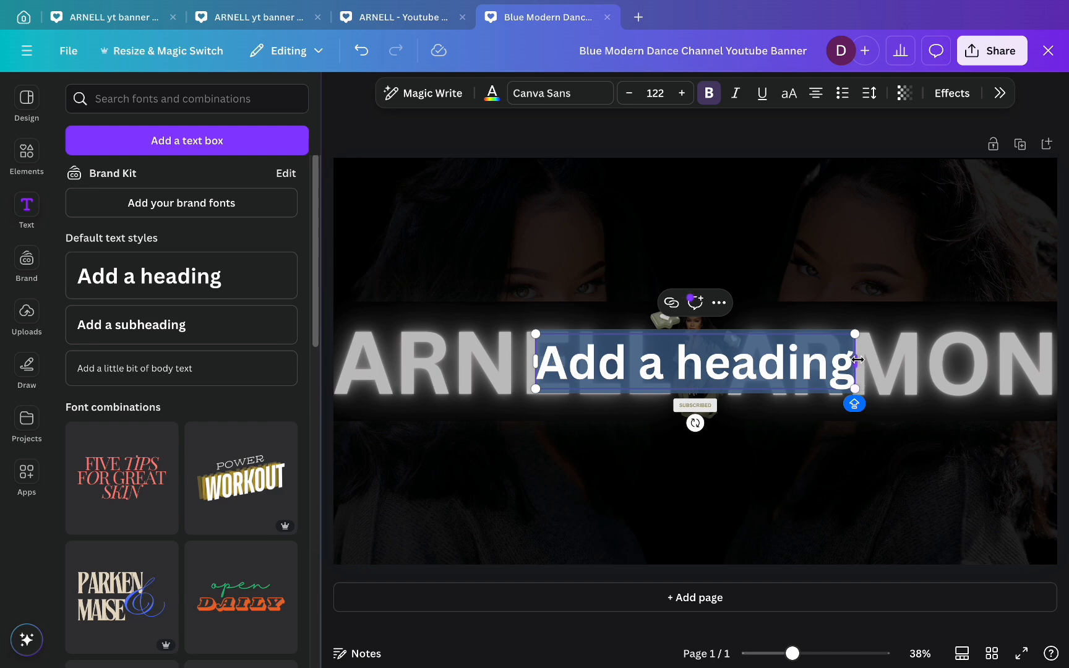
pyautogui.moveTo(857, 359); pyautogui.dragTo(1060, 371)
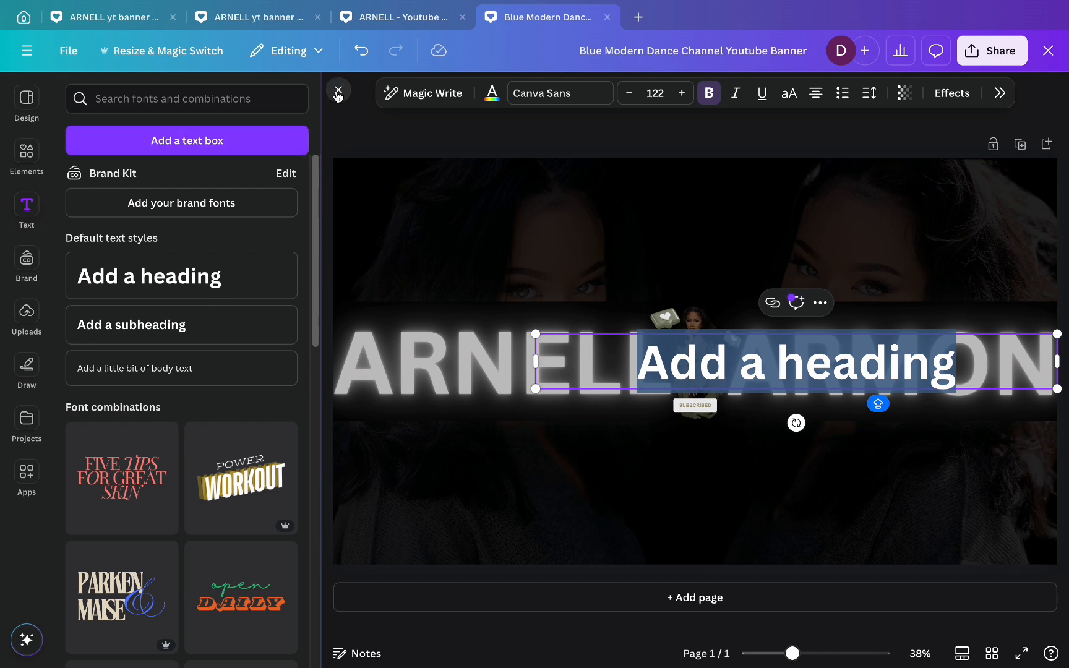
pyautogui.click(338, 93)
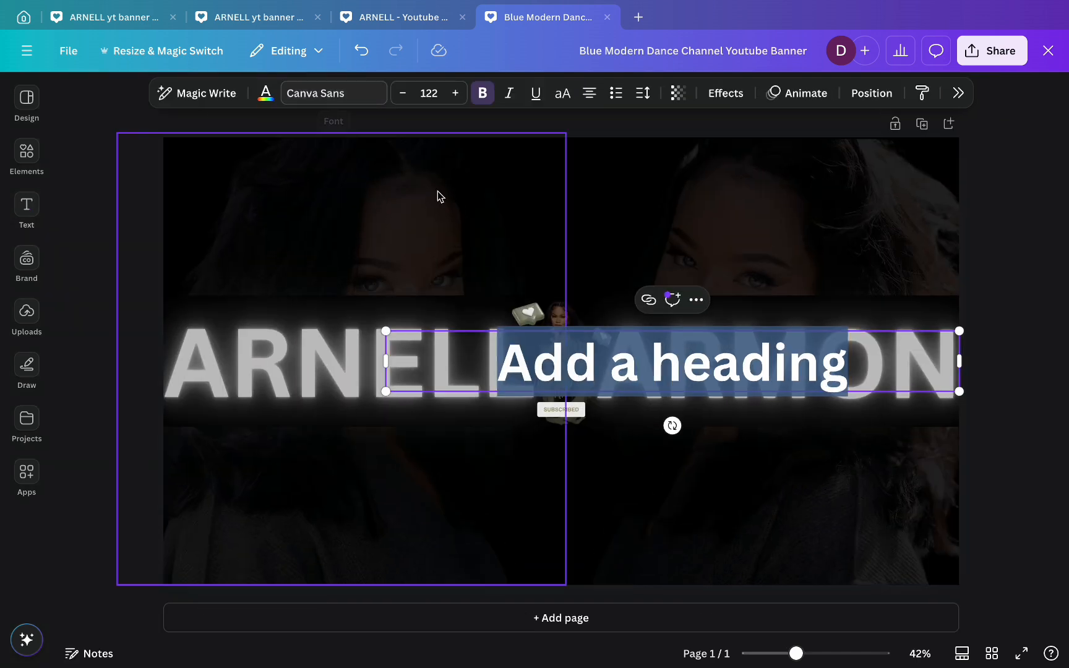
pyautogui.click(1027, 357)
pyautogui.moveTo(628, 365); pyautogui.dragTo(410, 167)
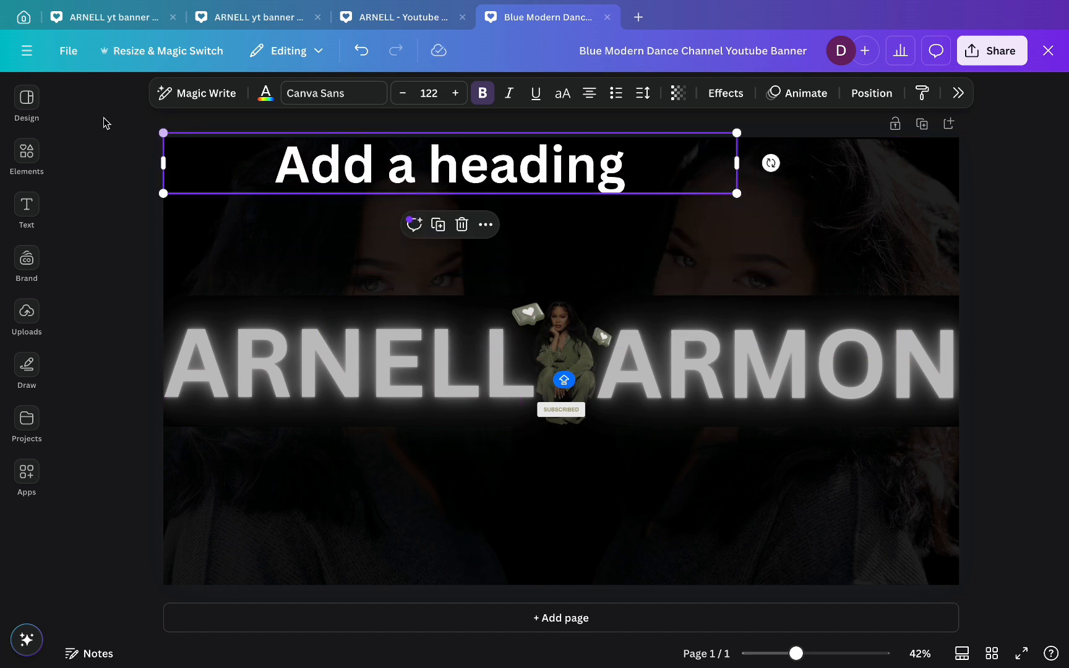
pyautogui.moveTo(163, 132); pyautogui.dragTo(325, 176)
pyautogui.doubleClick(432, 173)
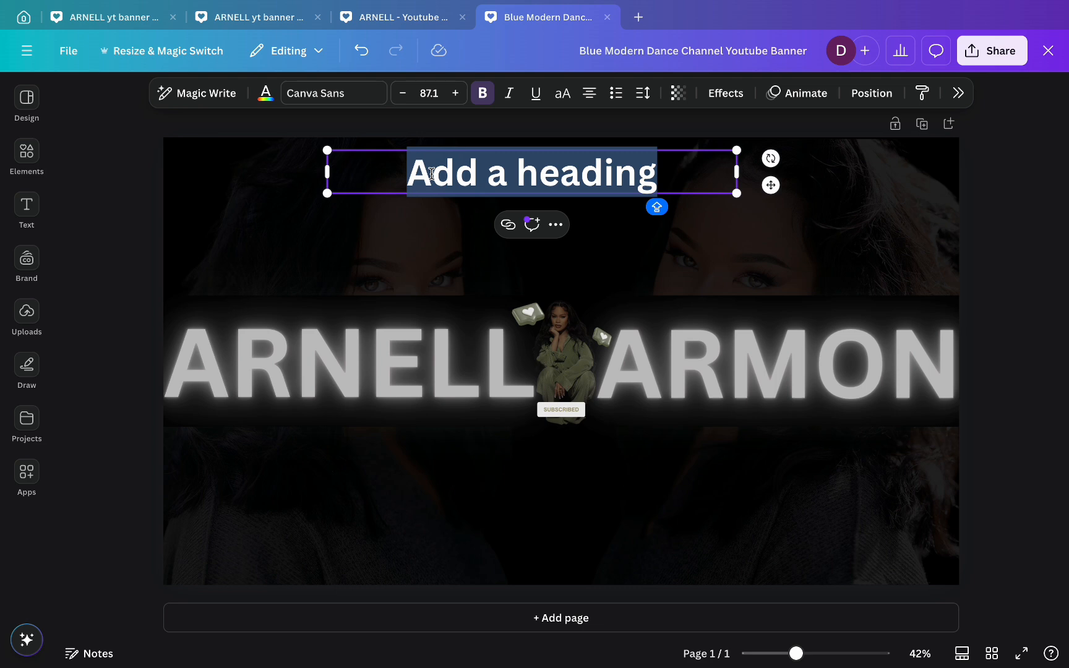
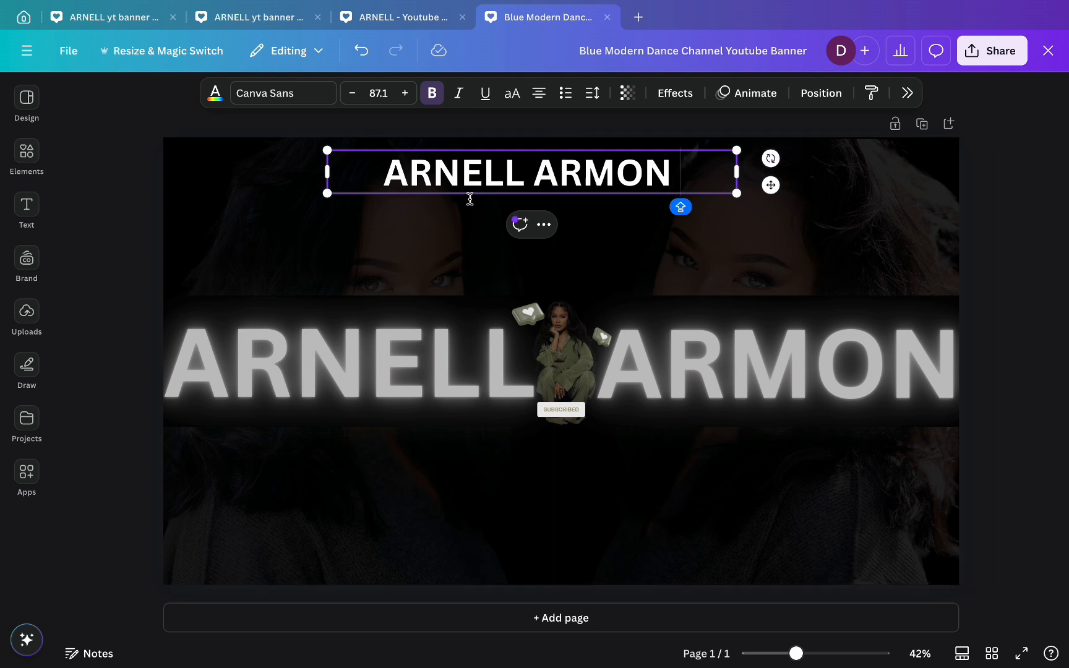
# - Shrink the name text and stretch its box across the banner's top edge from the left
pyautogui.moveTo(324, 151); pyautogui.dragTo(524, 224)
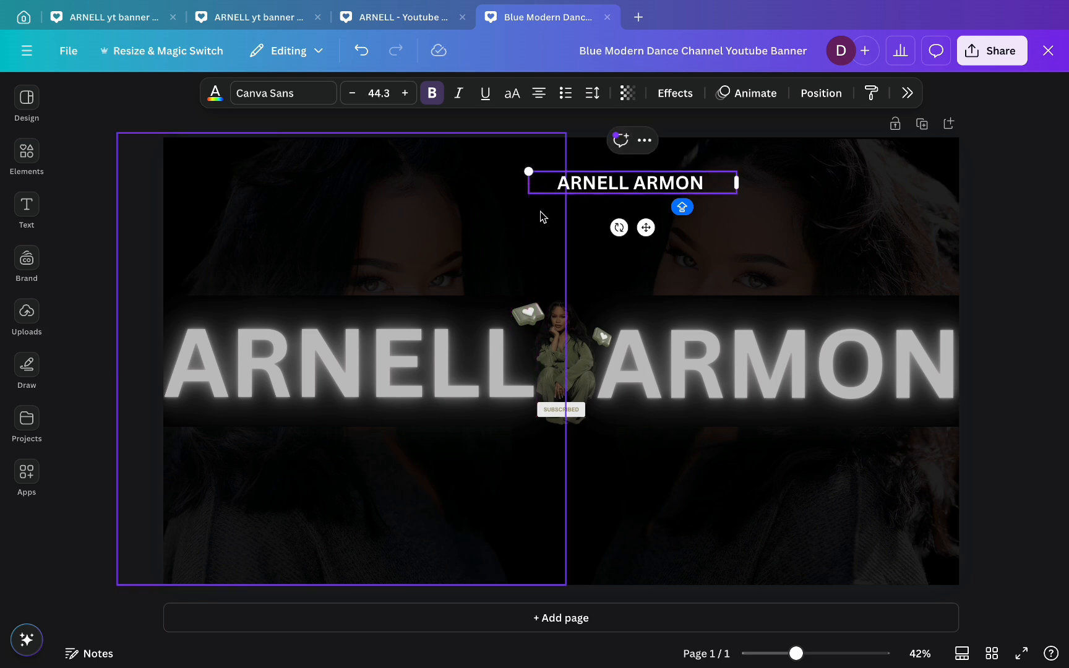
pyautogui.moveTo(645, 229); pyautogui.dragTo(261, 191)
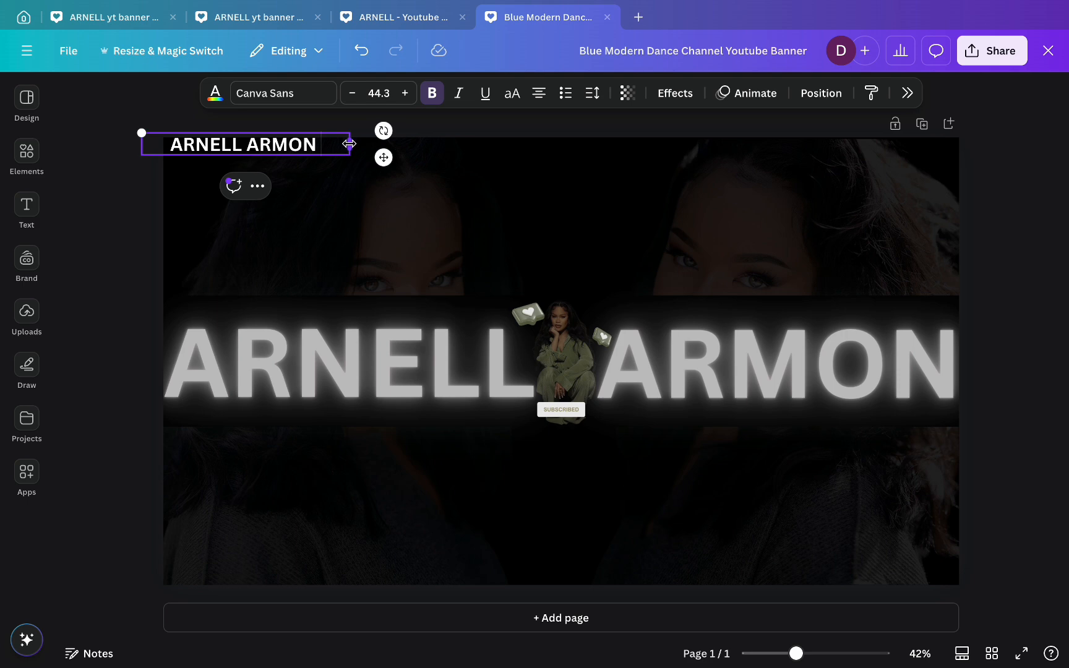
pyautogui.moveTo(349, 145); pyautogui.dragTo(958, 200)
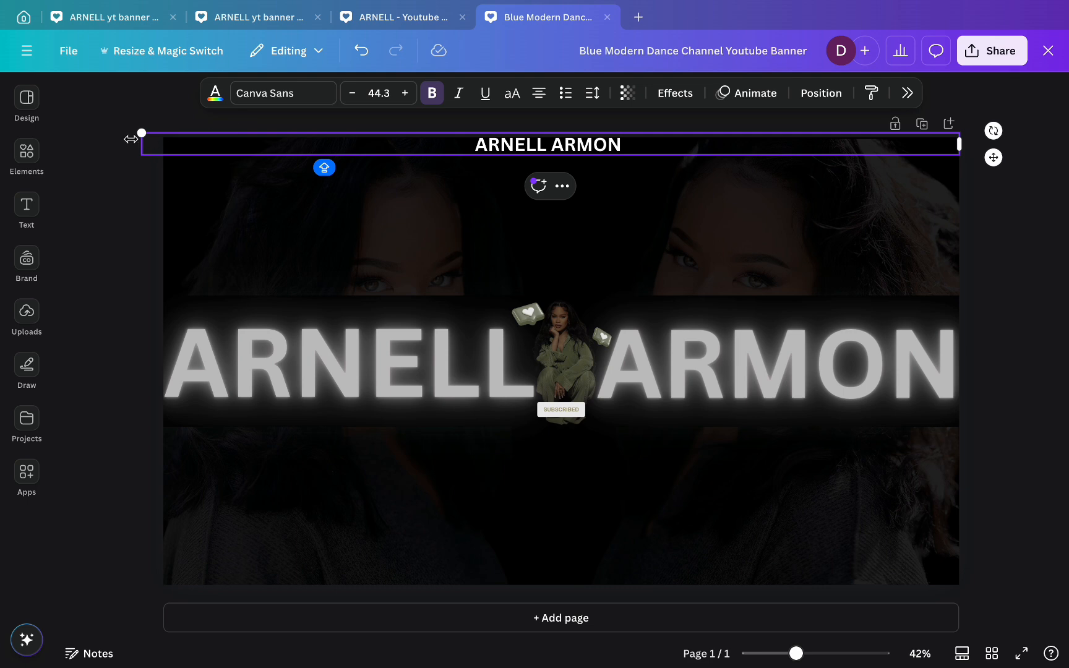
pyautogui.moveTo(141, 144); pyautogui.dragTo(163, 144)
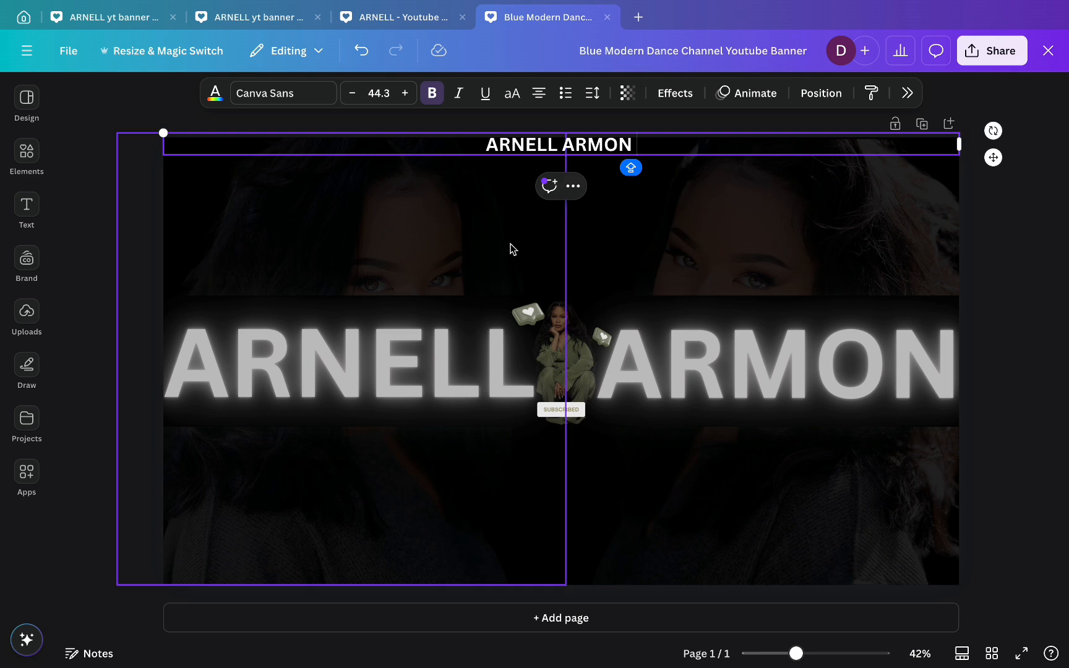
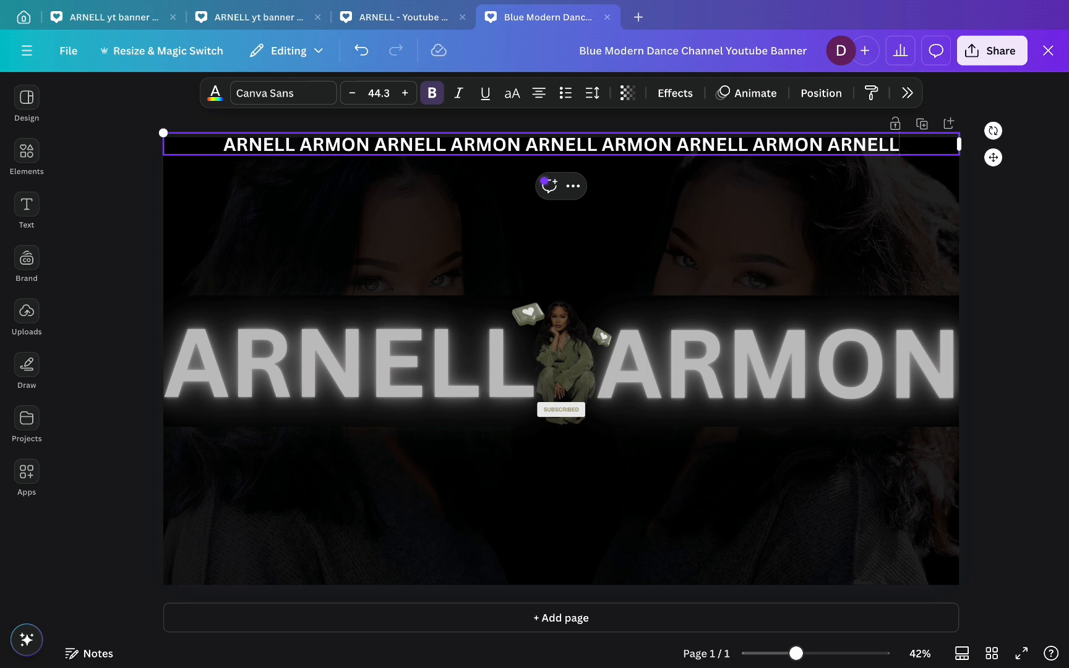
pyautogui.write(' ARNELL')
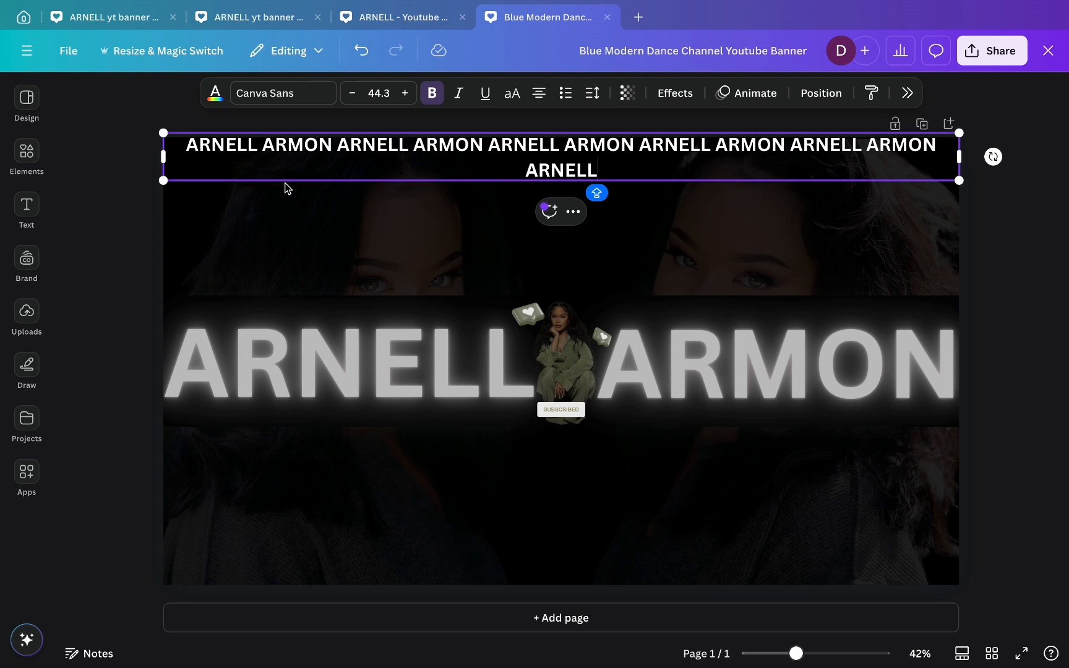
pyautogui.moveTo(163, 157); pyautogui.dragTo(207, 137)
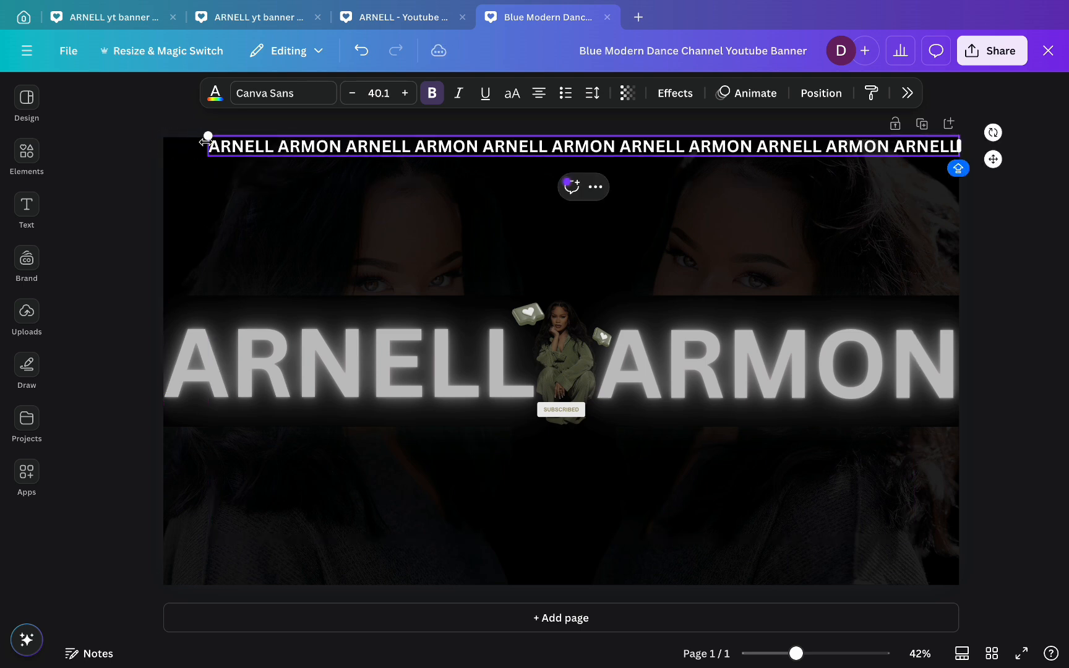
pyautogui.moveTo(993, 159); pyautogui.dragTo(960, 153)
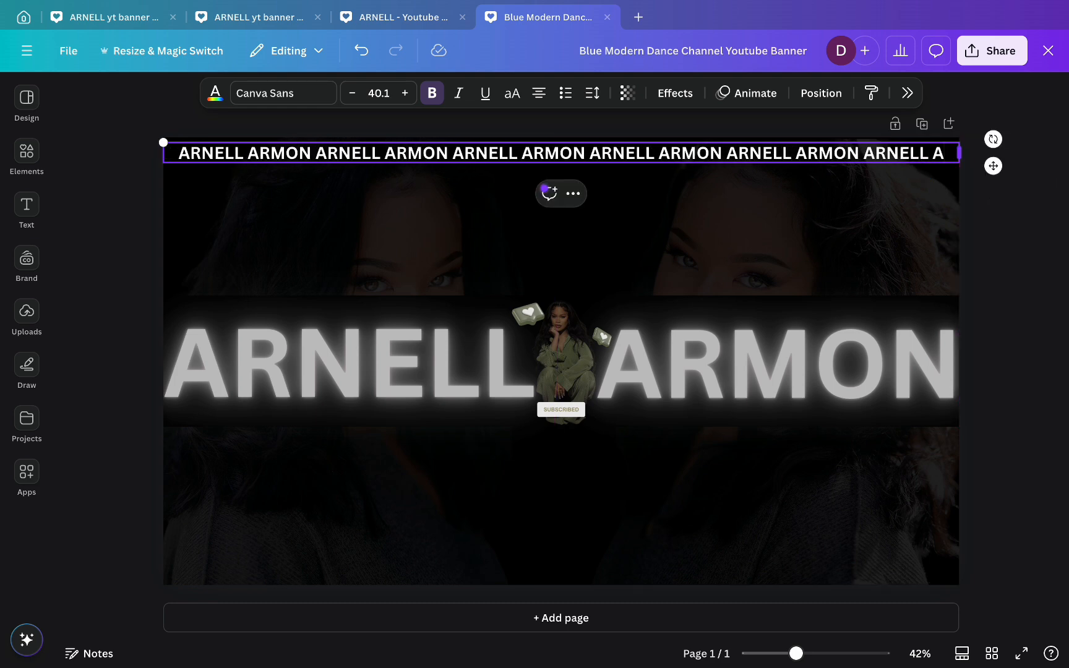
pyautogui.write('RM')
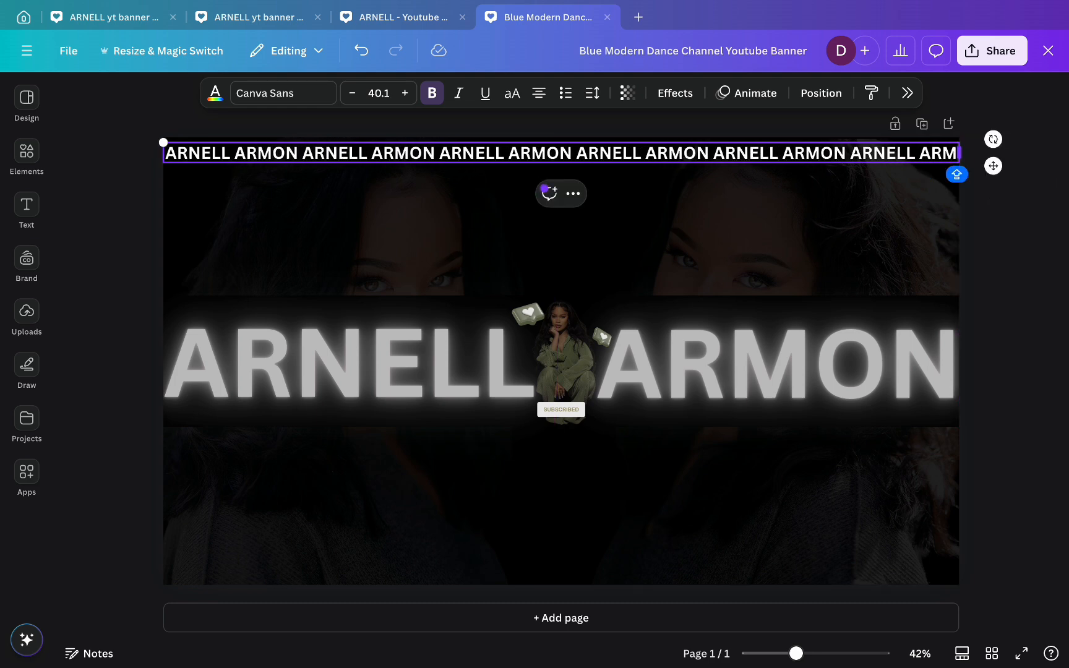
# - Complete the repeated name text and fit it onto one line at the banner's top
pyautogui.click(164, 112)
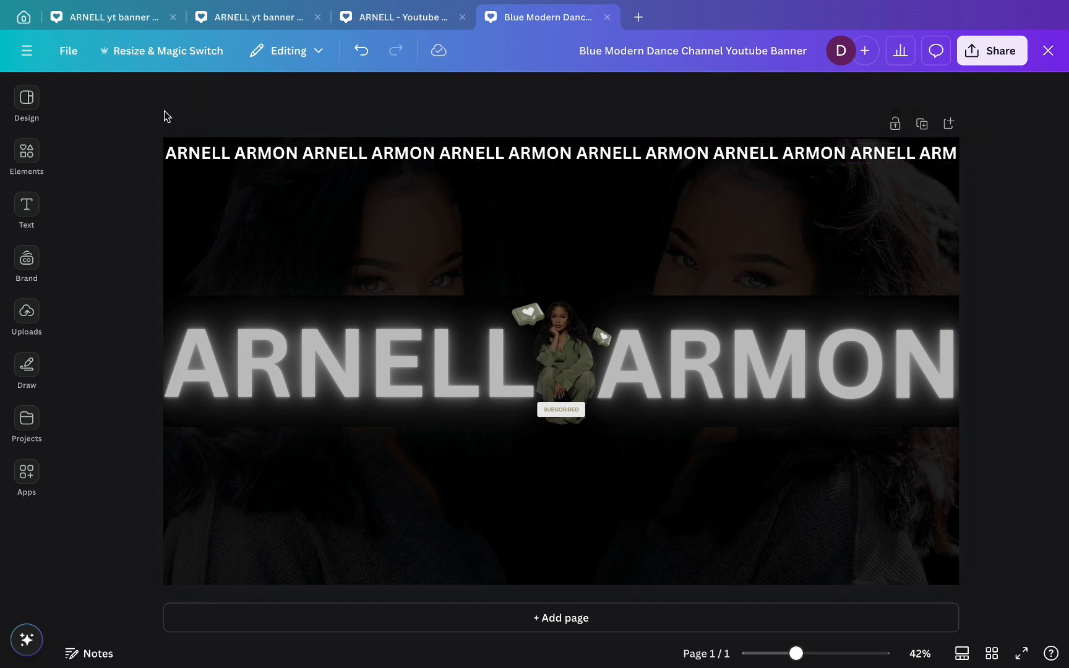
pyautogui.click(216, 158)
pyautogui.moveTo(215, 159); pyautogui.dragTo(215, 153)
pyautogui.click(217, 118)
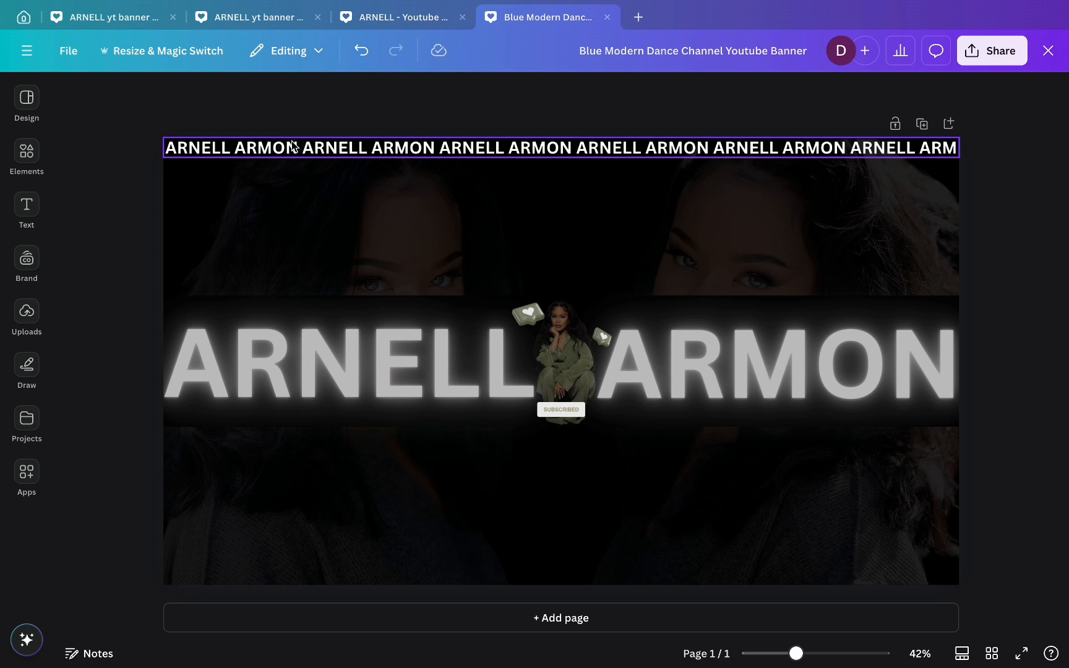
pyautogui.click(955, 147)
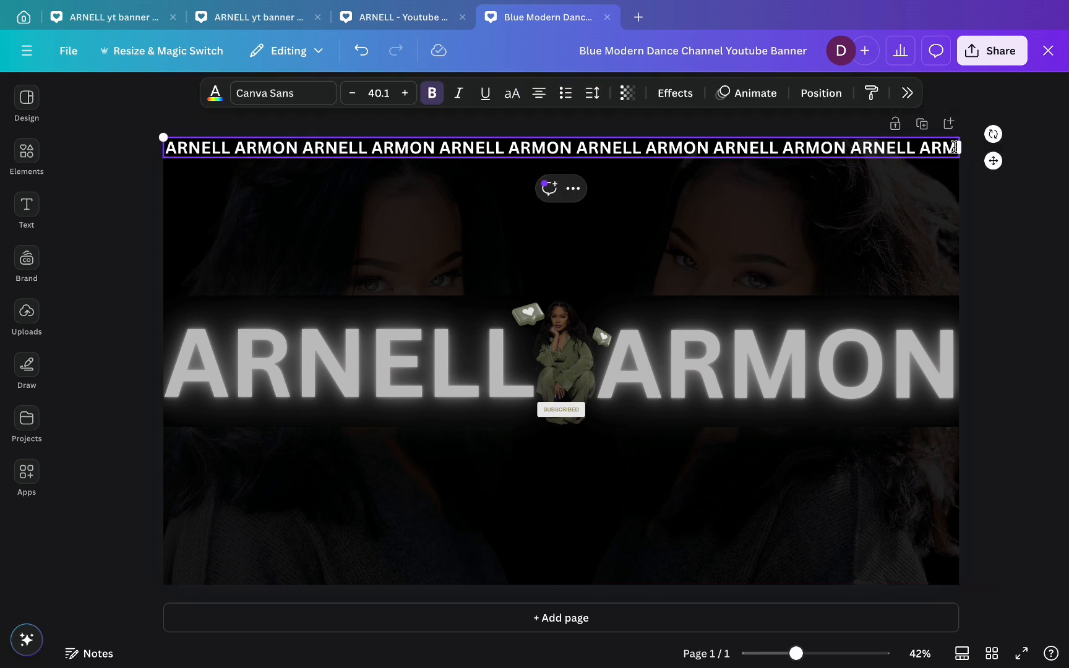
pyautogui.write('P')
pyautogui.press('BackSpace')
pyautogui.write('O')
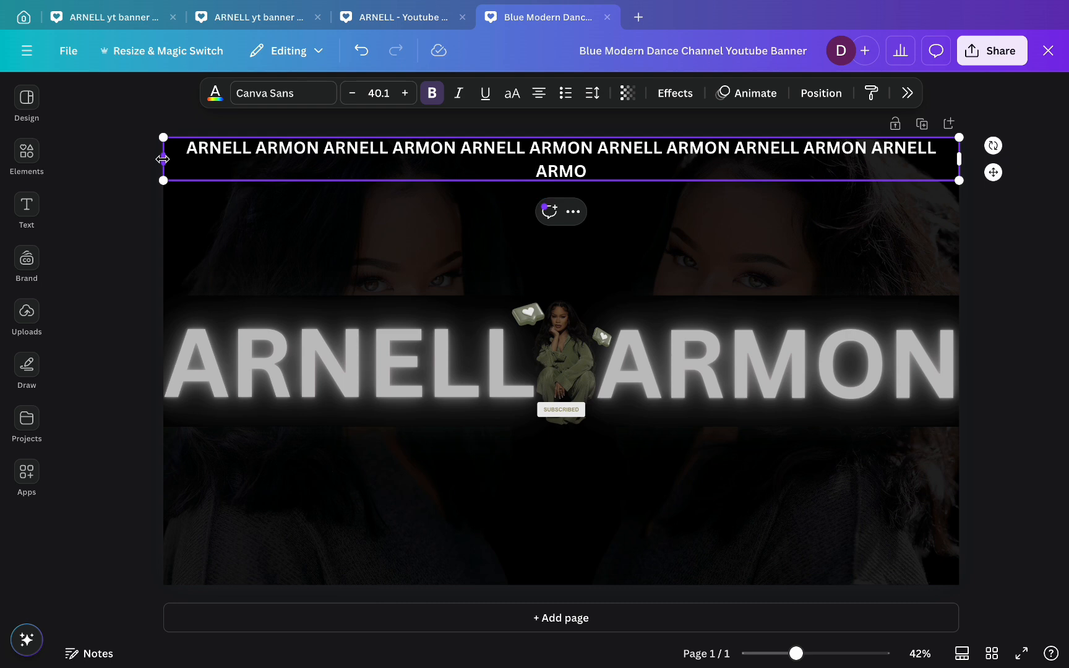
pyautogui.moveTo(162, 158)
pyautogui.mouseDown()
pyautogui.moveTo(148, 155)
pyautogui.moveTo(161, 135)
pyautogui.mouseUp()
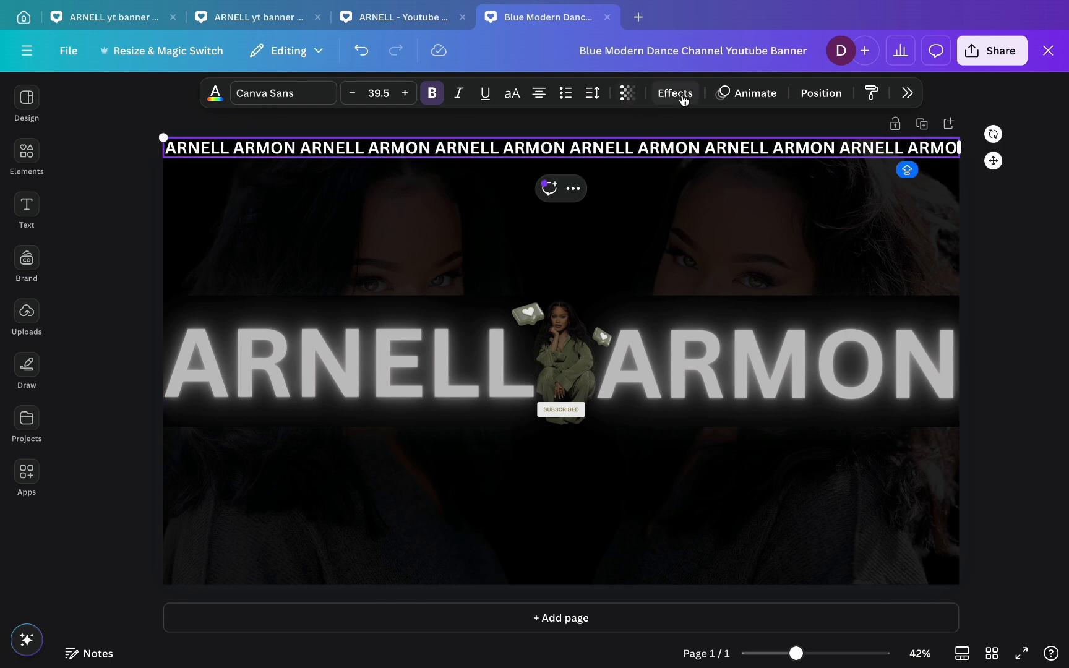
# - Set the top name strip's transparency to 14
pyautogui.click(627, 93)
pyautogui.moveTo(669, 153); pyautogui.dragTo(563, 151)
pyautogui.click(1038, 196)
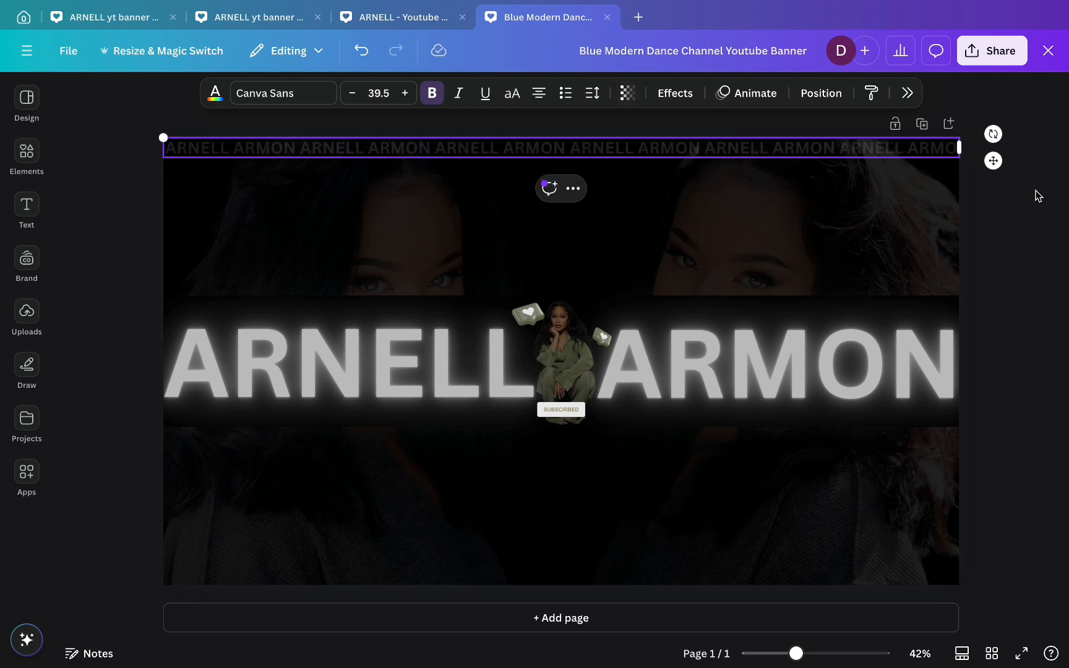
pyautogui.click(1038, 196)
# - Duplicate the faded name strip and move the copy to the banner's bottom edge
pyautogui.click(632, 147)
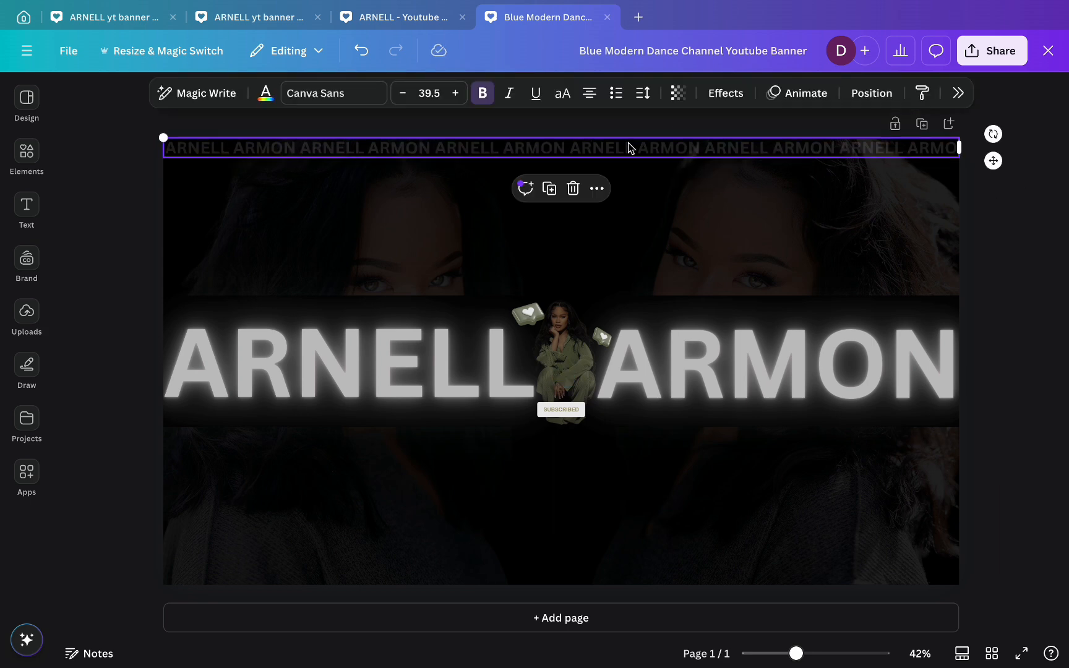
pyautogui.click(543, 195)
pyautogui.moveTo(560, 164); pyautogui.dragTo(554, 578)
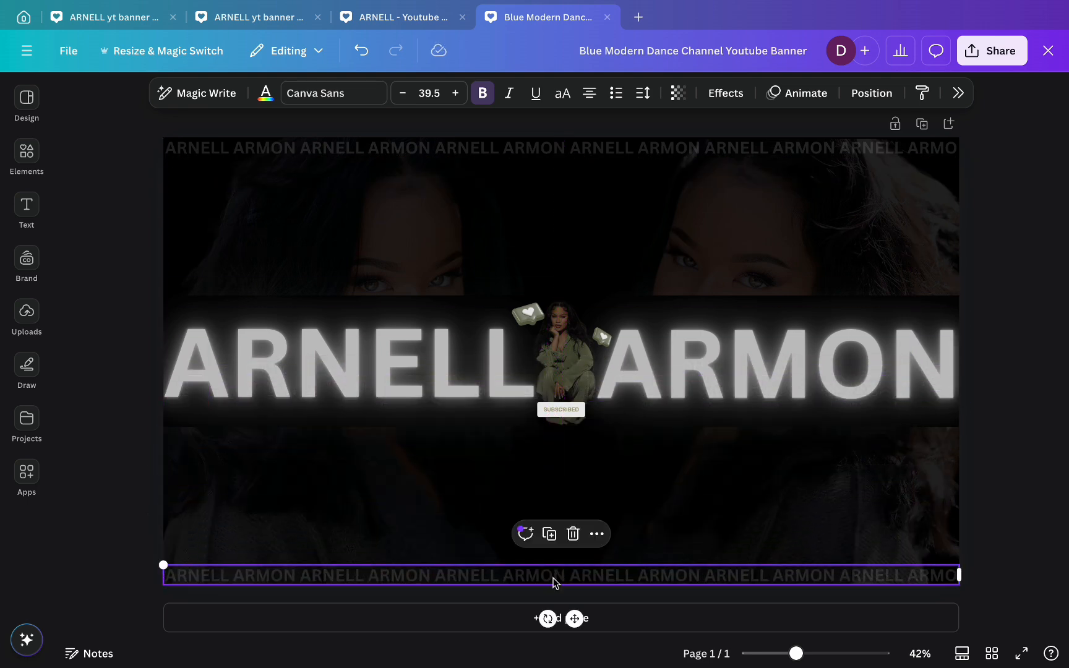
pyautogui.click(1029, 523)
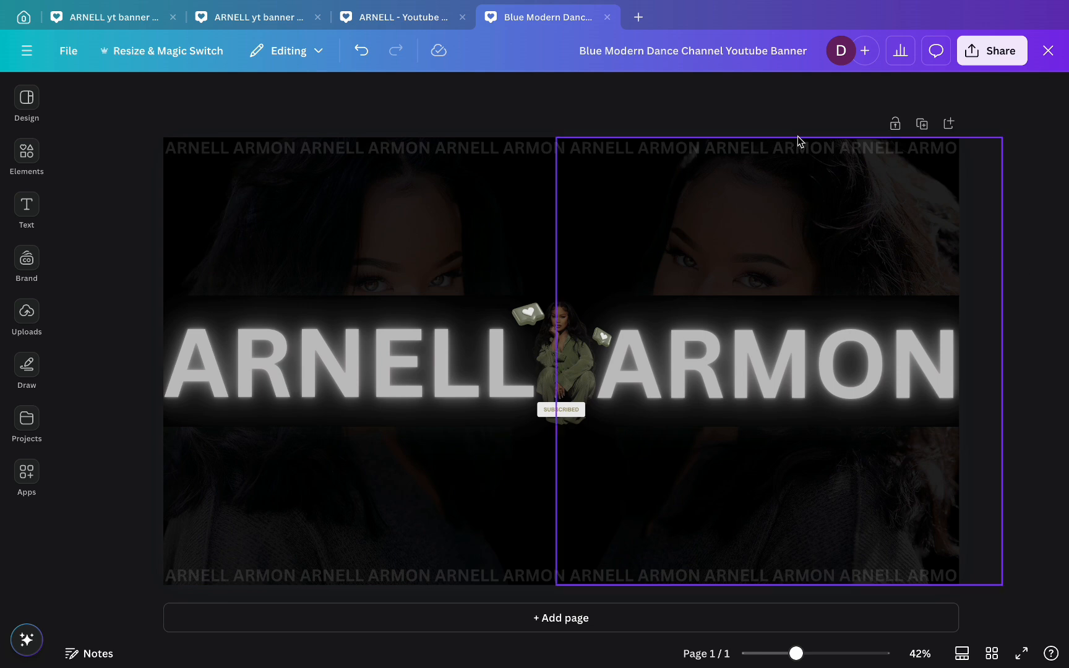
pyautogui.click(414, 25)
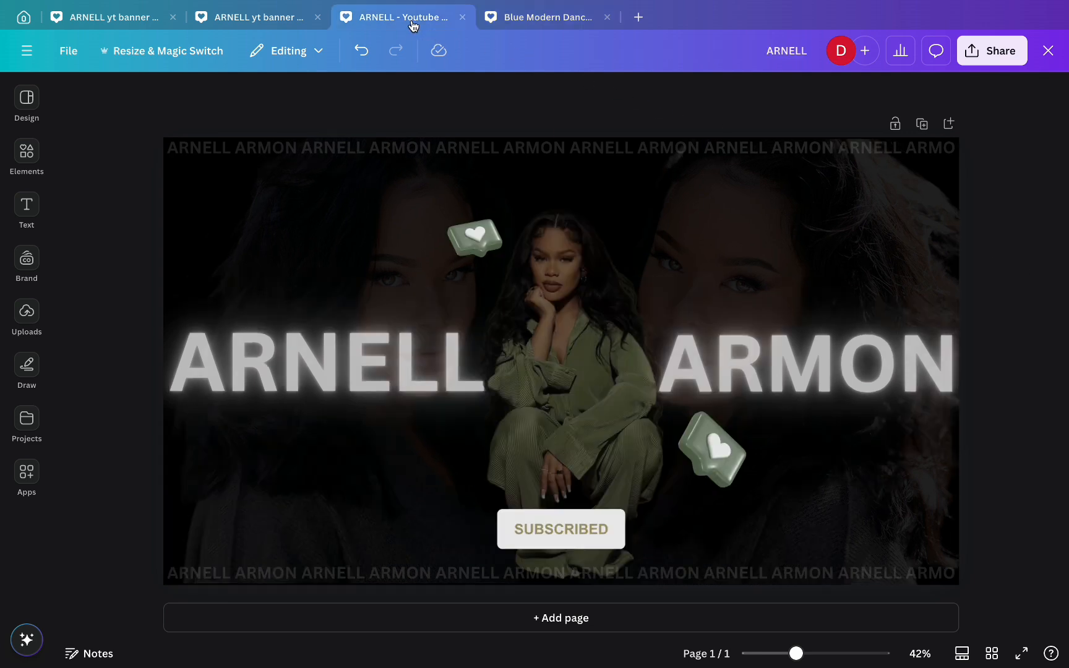
pyautogui.click(547, 26)
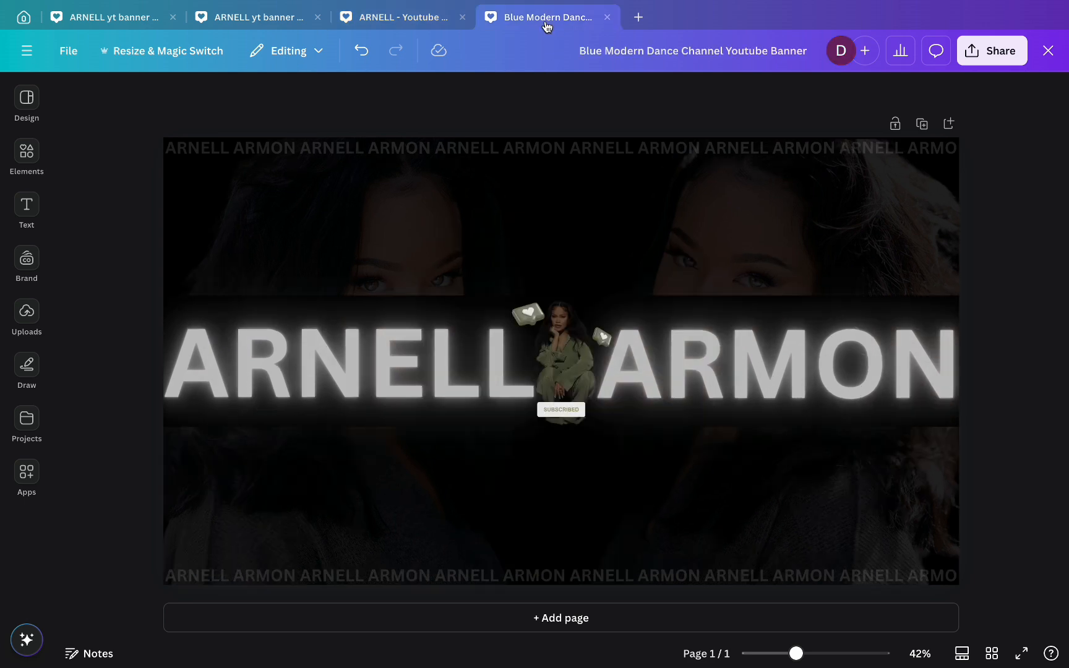